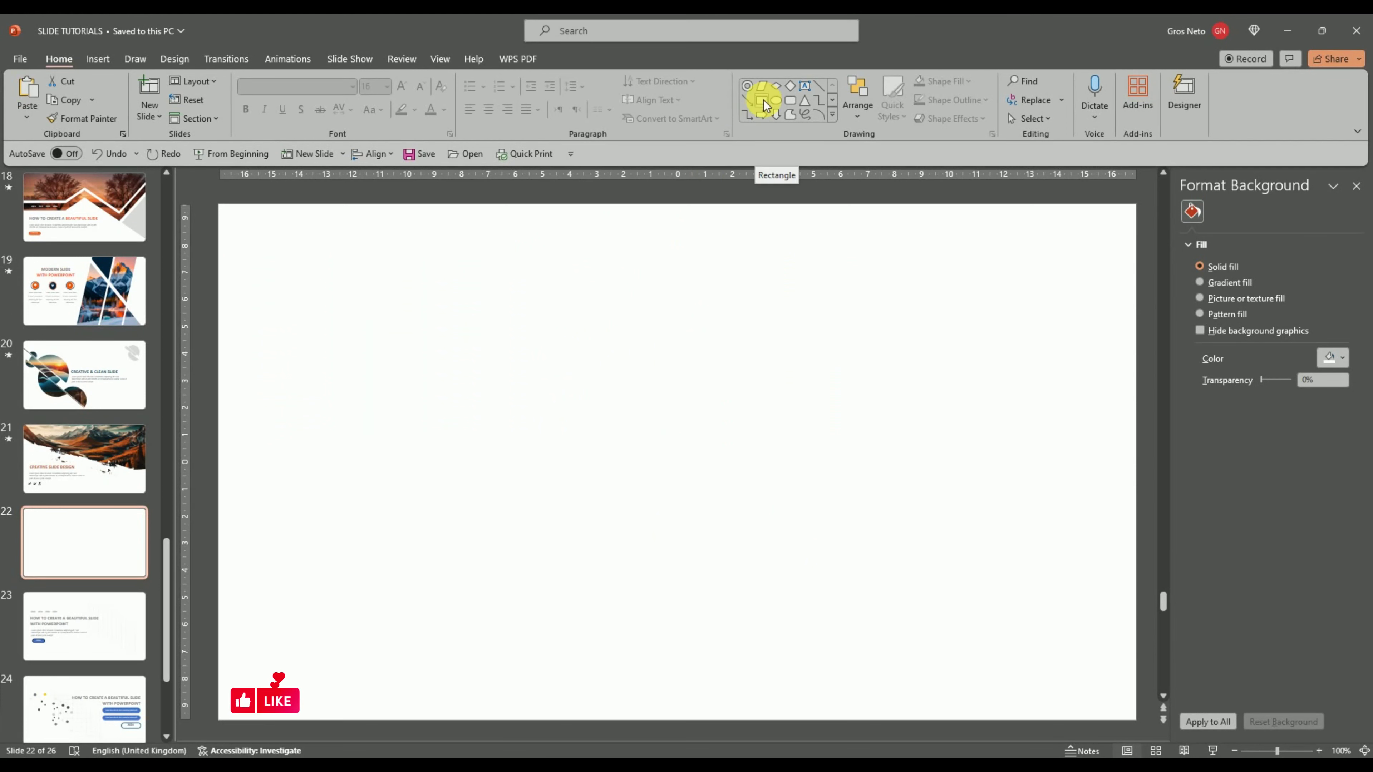
# Draw a blue rectangle across the slide, 4,97 cm tall, flush with both slide edges
pyautogui.click(762, 103)
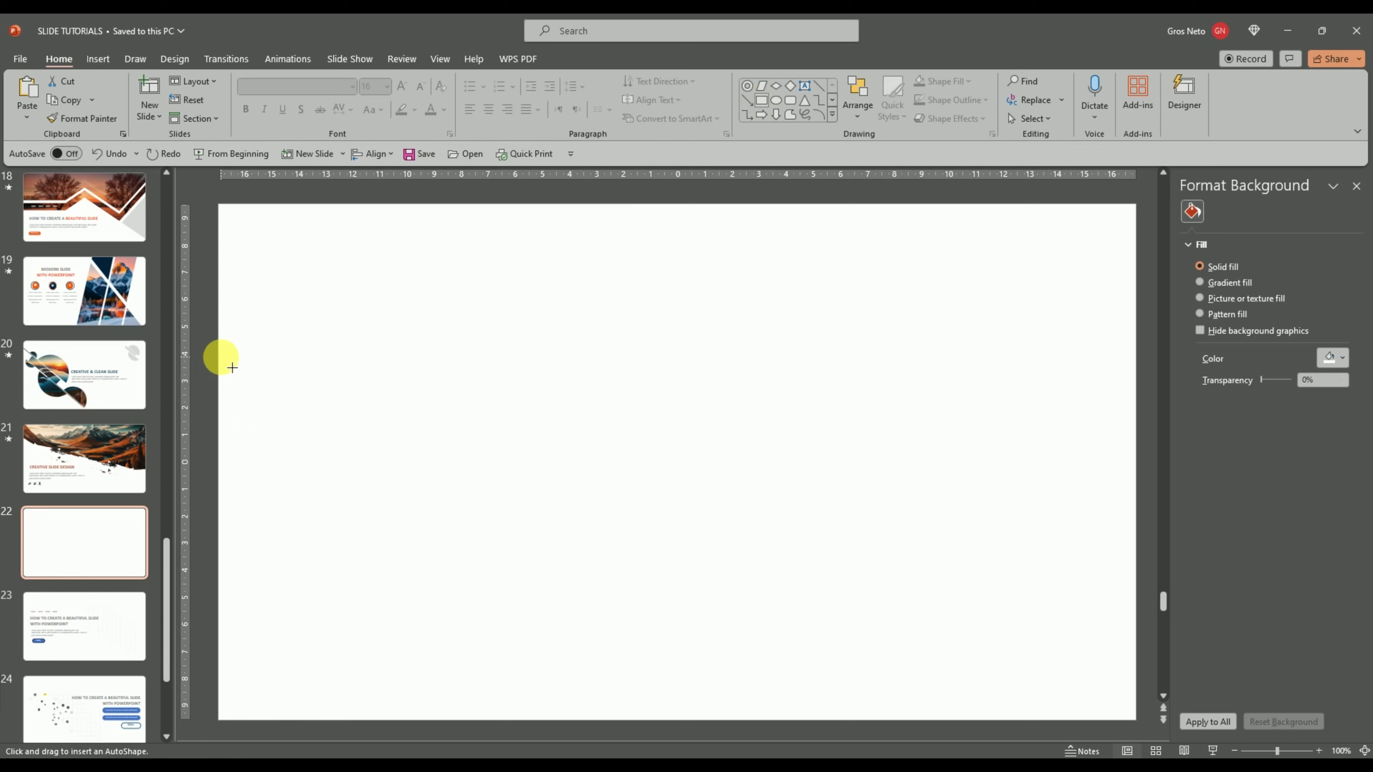
pyautogui.moveTo(218, 352)
pyautogui.mouseDown()
pyautogui.moveTo(967, 579)
pyautogui.moveTo(1150, 528)
pyautogui.mouseUp()
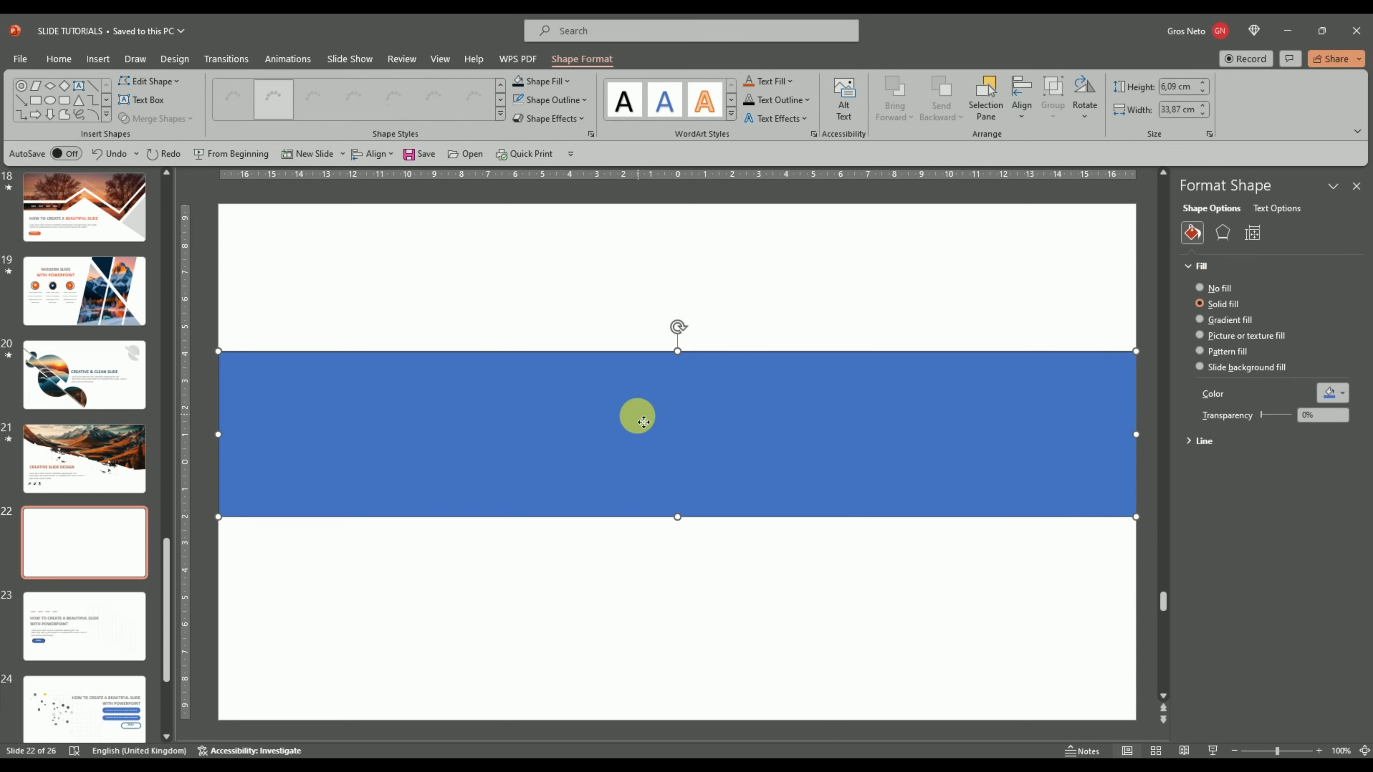
pyautogui.moveTo(638, 412); pyautogui.dragTo(652, 448)
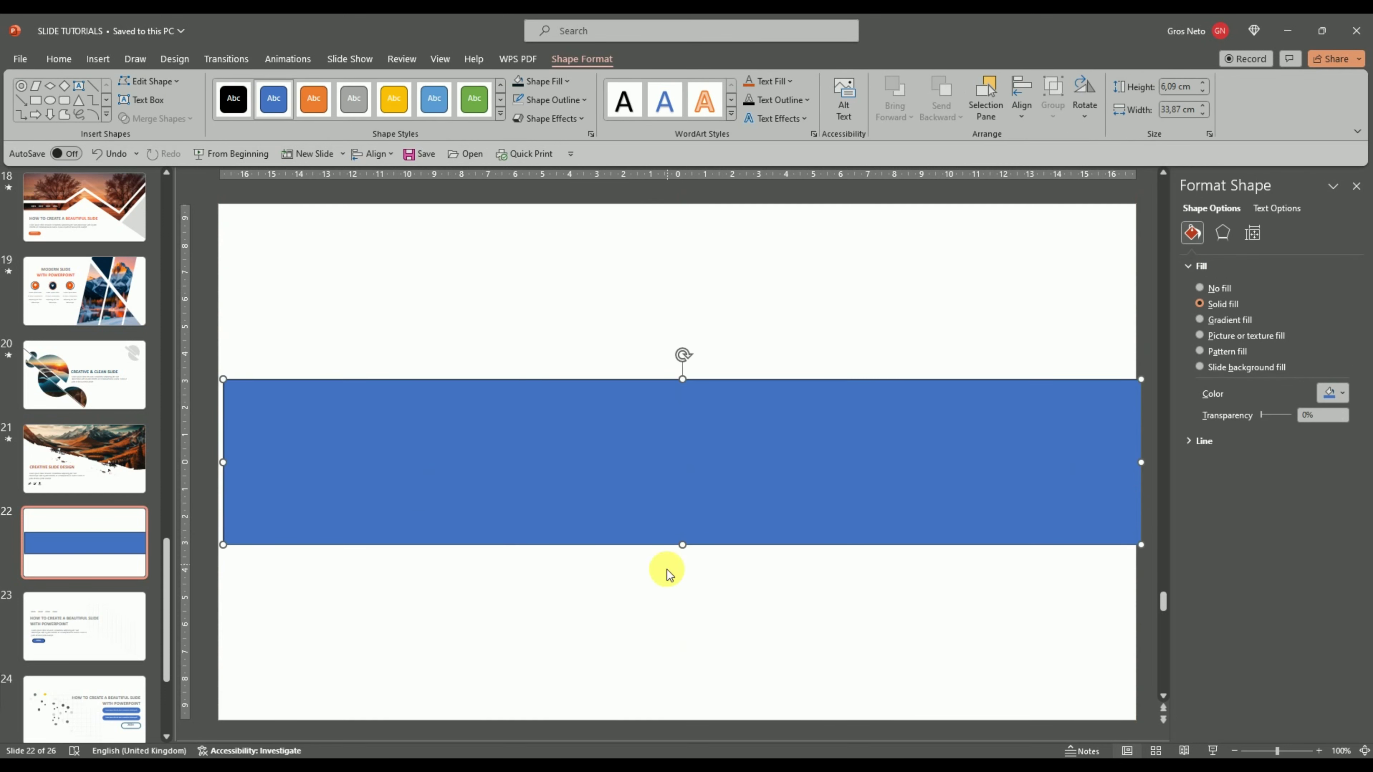
pyautogui.click(681, 544)
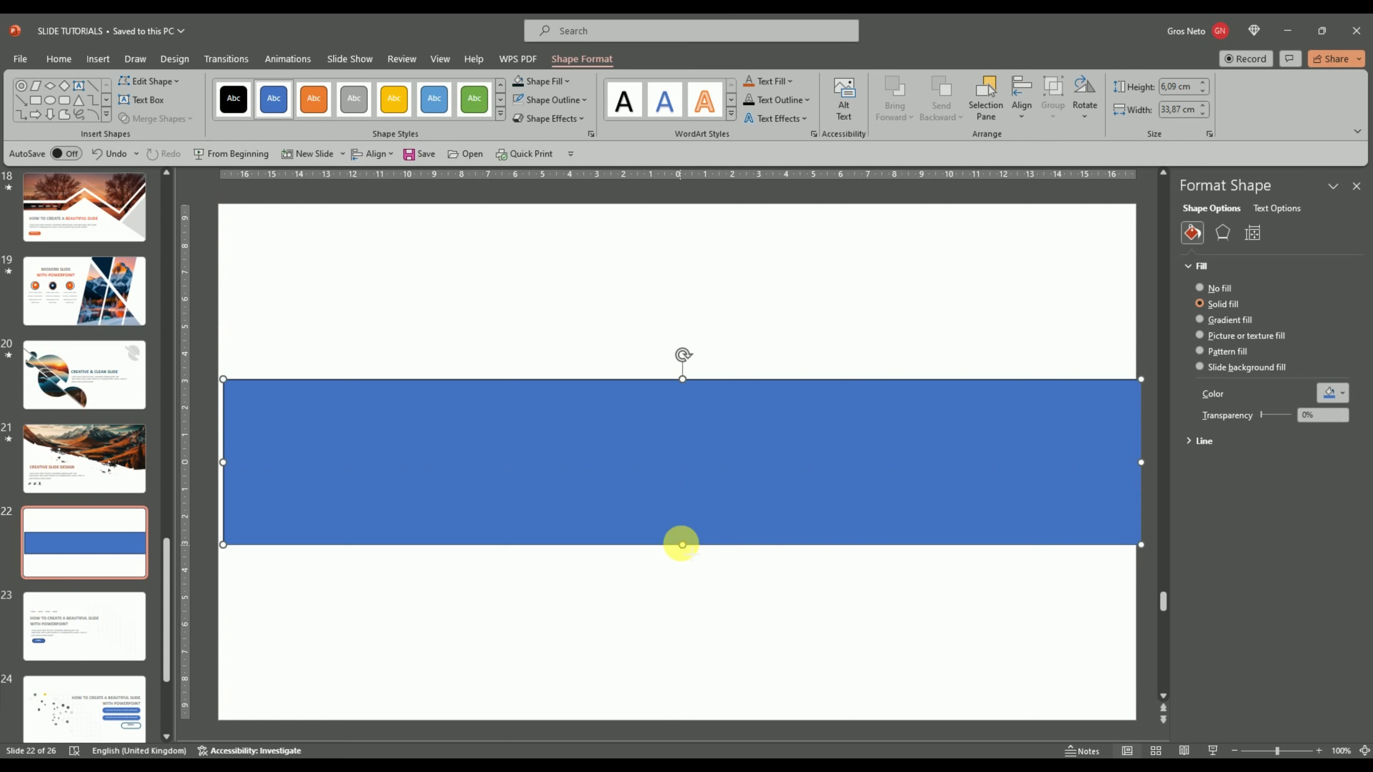
pyautogui.moveTo(682, 545); pyautogui.dragTo(682, 514)
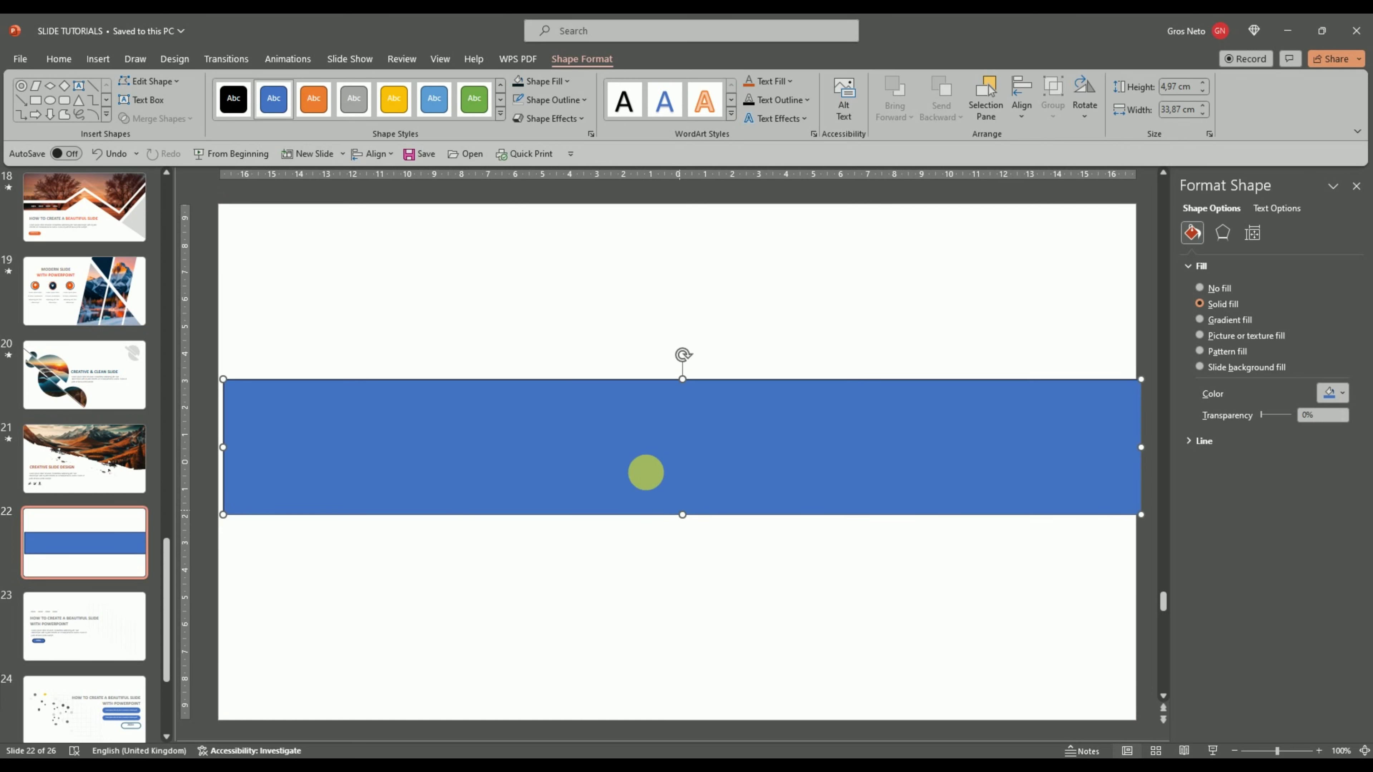
pyautogui.moveTo(411, 451); pyautogui.dragTo(405, 448)
pyautogui.click(619, 423)
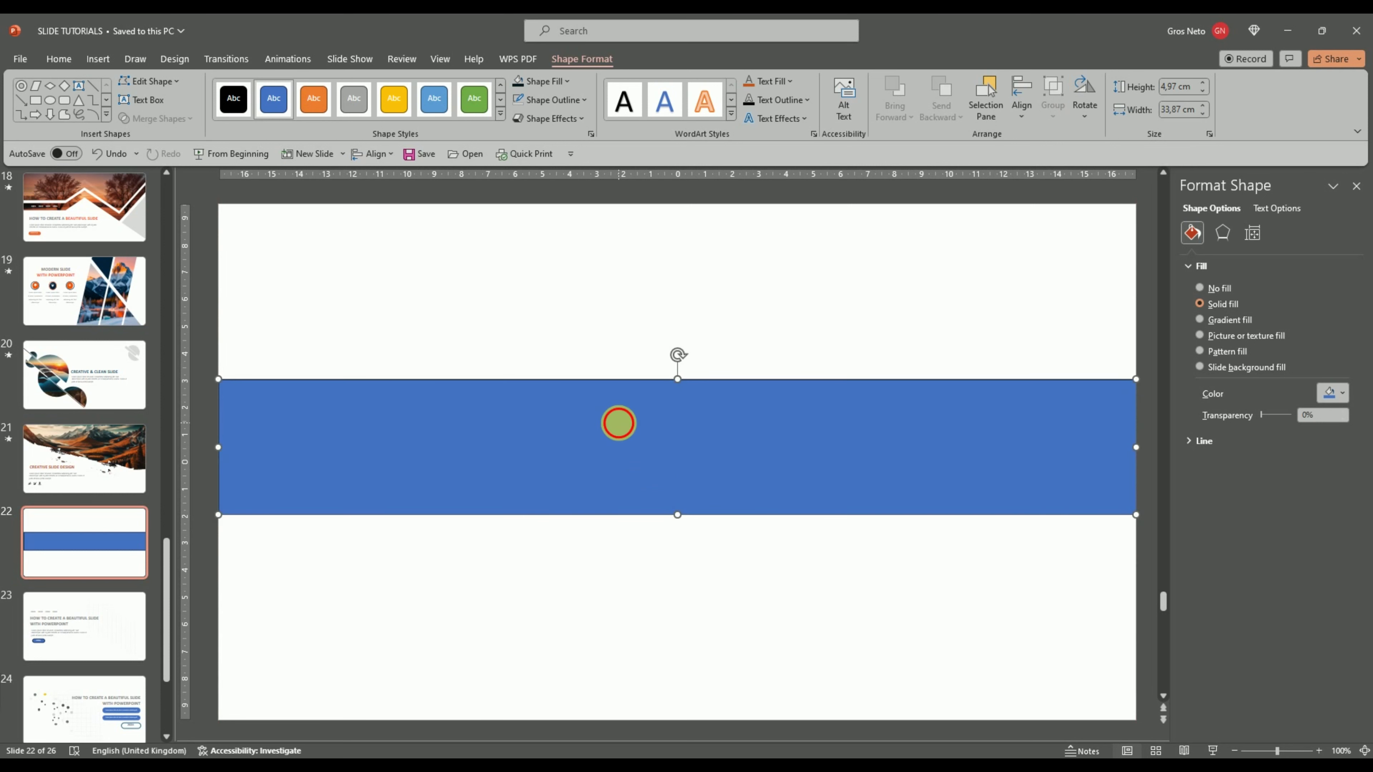
# Copy the blue band and paste a copy directly above it
pyautogui.rightClick(619, 423)
pyautogui.click(654, 376)
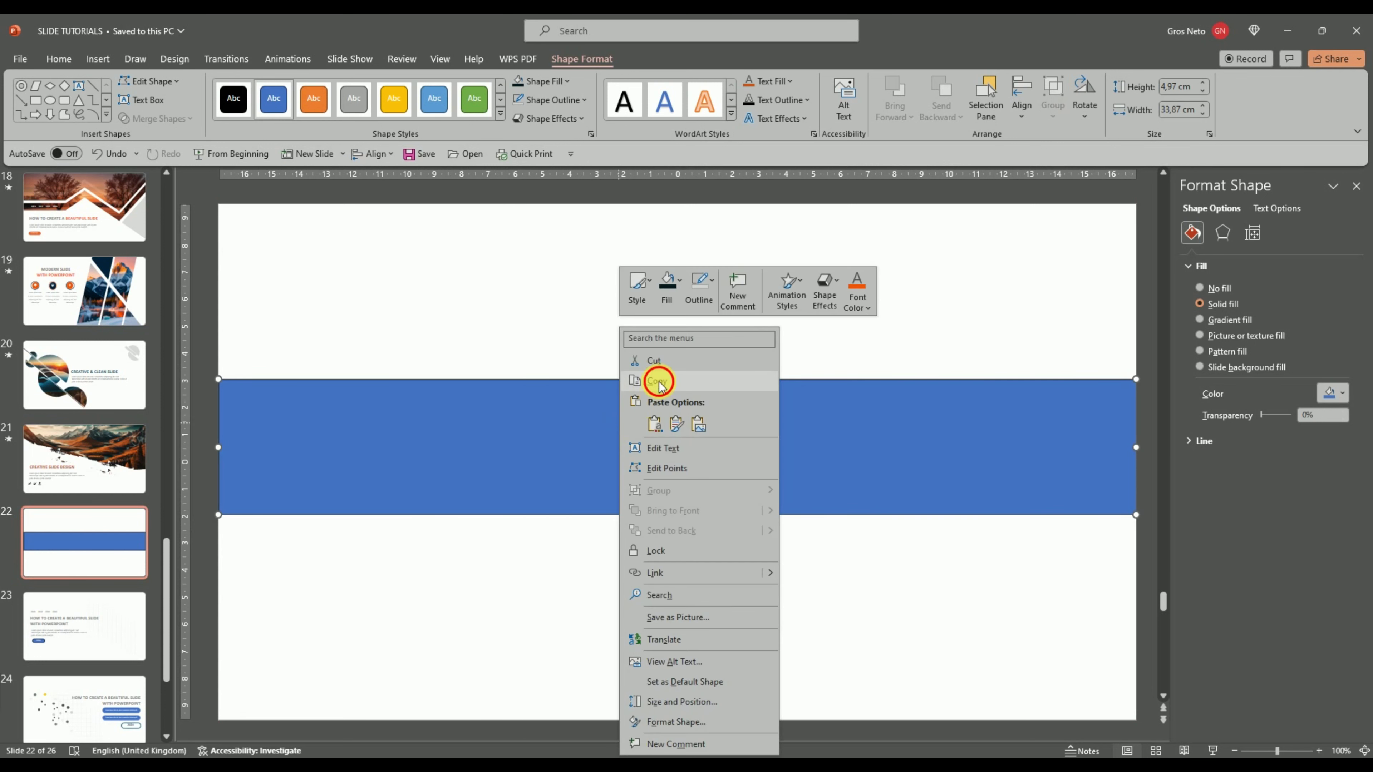
pyautogui.rightClick(565, 321)
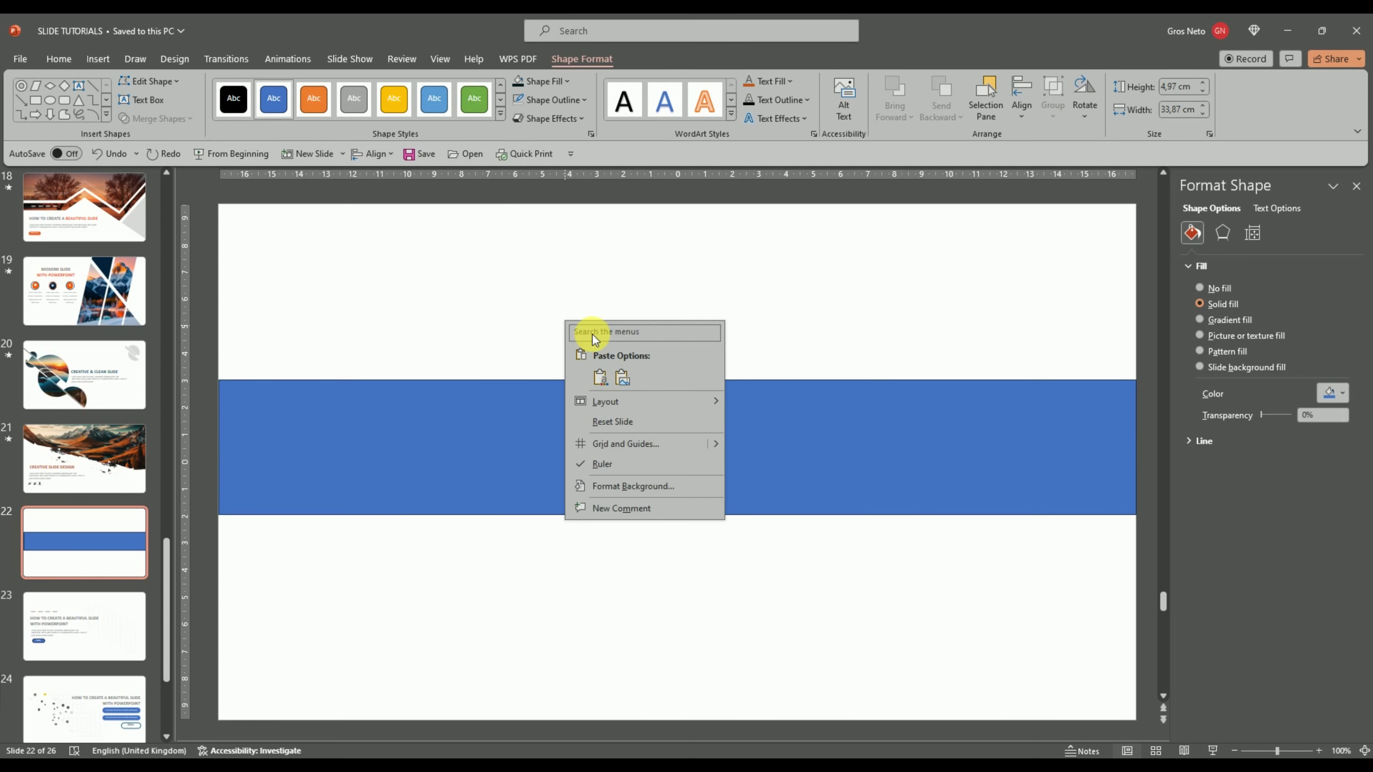
pyautogui.click(604, 376)
pyautogui.moveTo(546, 433); pyautogui.dragTo(543, 313)
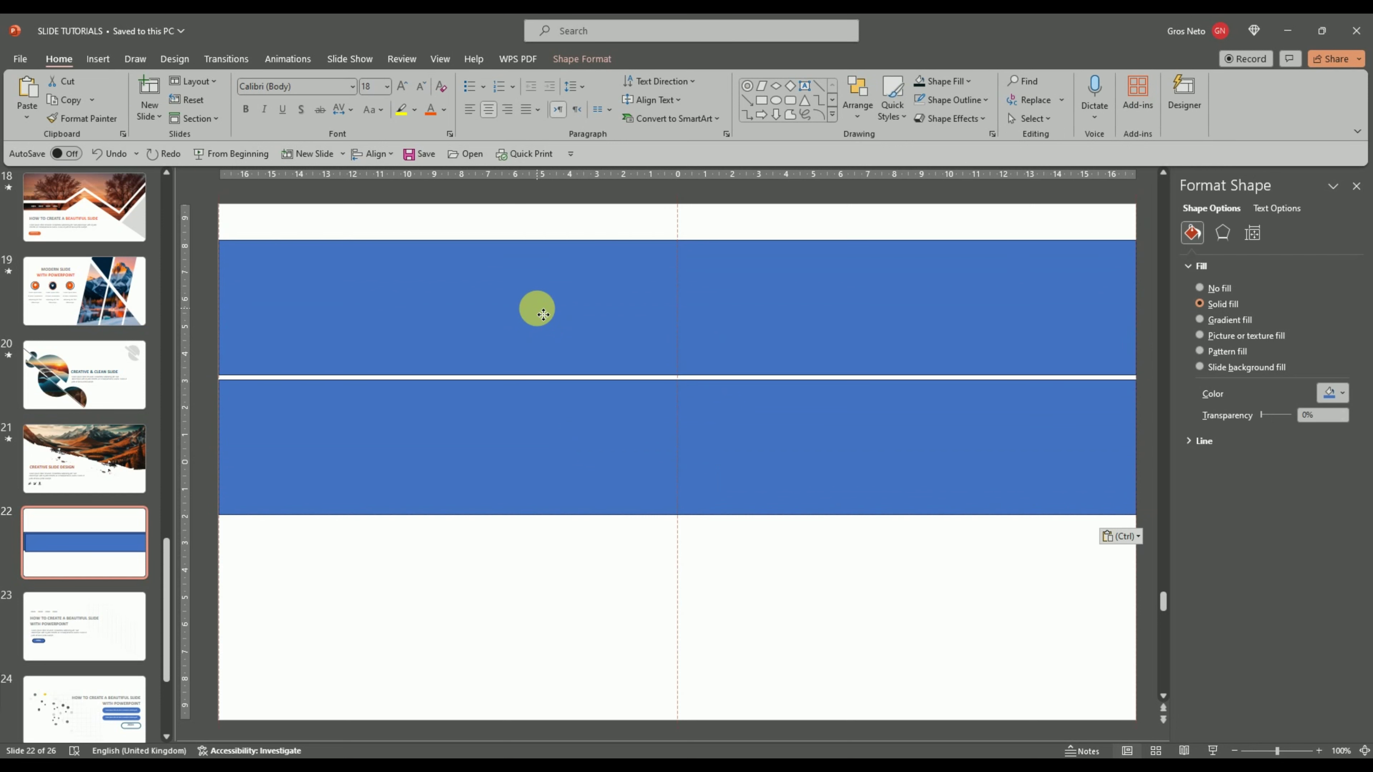
pyautogui.moveTo(543, 314); pyautogui.dragTo(543, 314)
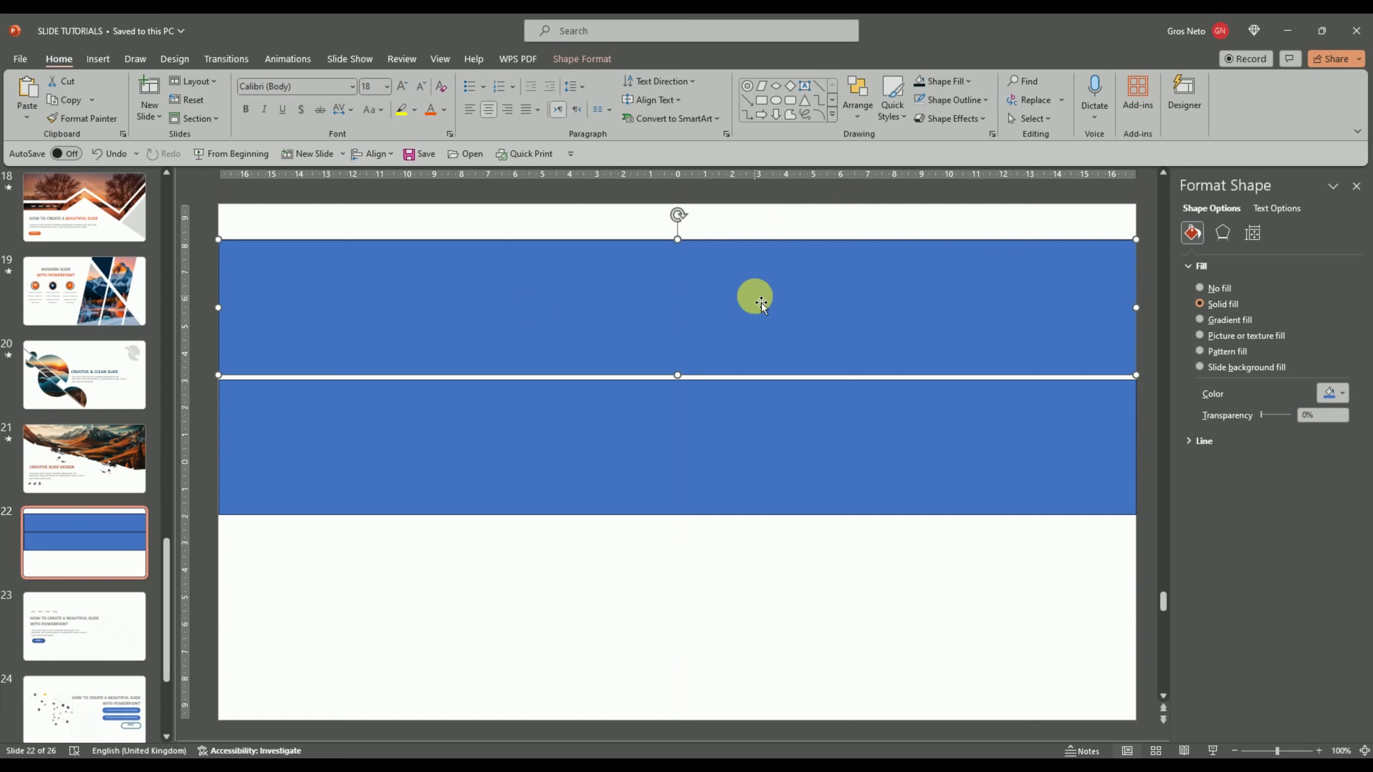
# Paste a second copy of the band and place it below the middle band
pyautogui.click(634, 565)
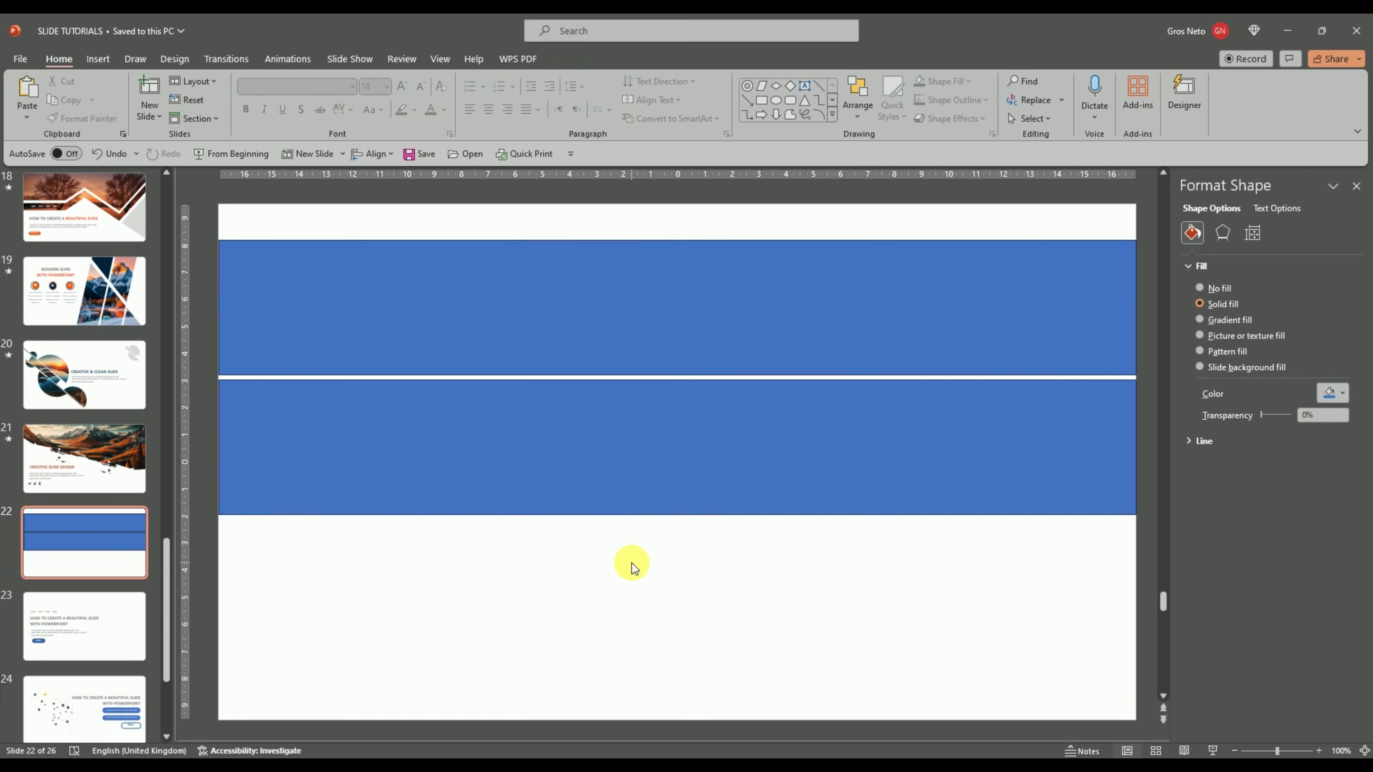
pyautogui.rightClick(632, 562)
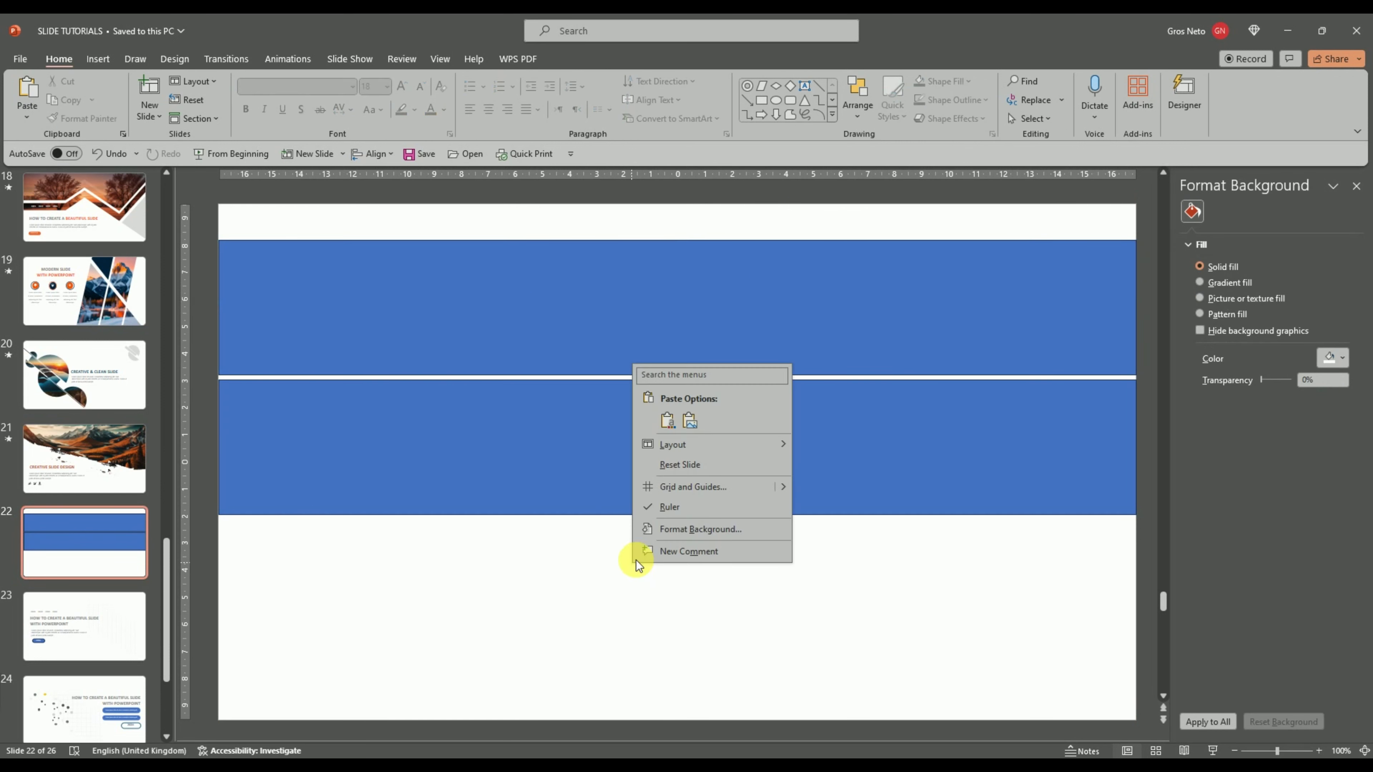
pyautogui.click(667, 421)
pyautogui.click(685, 454)
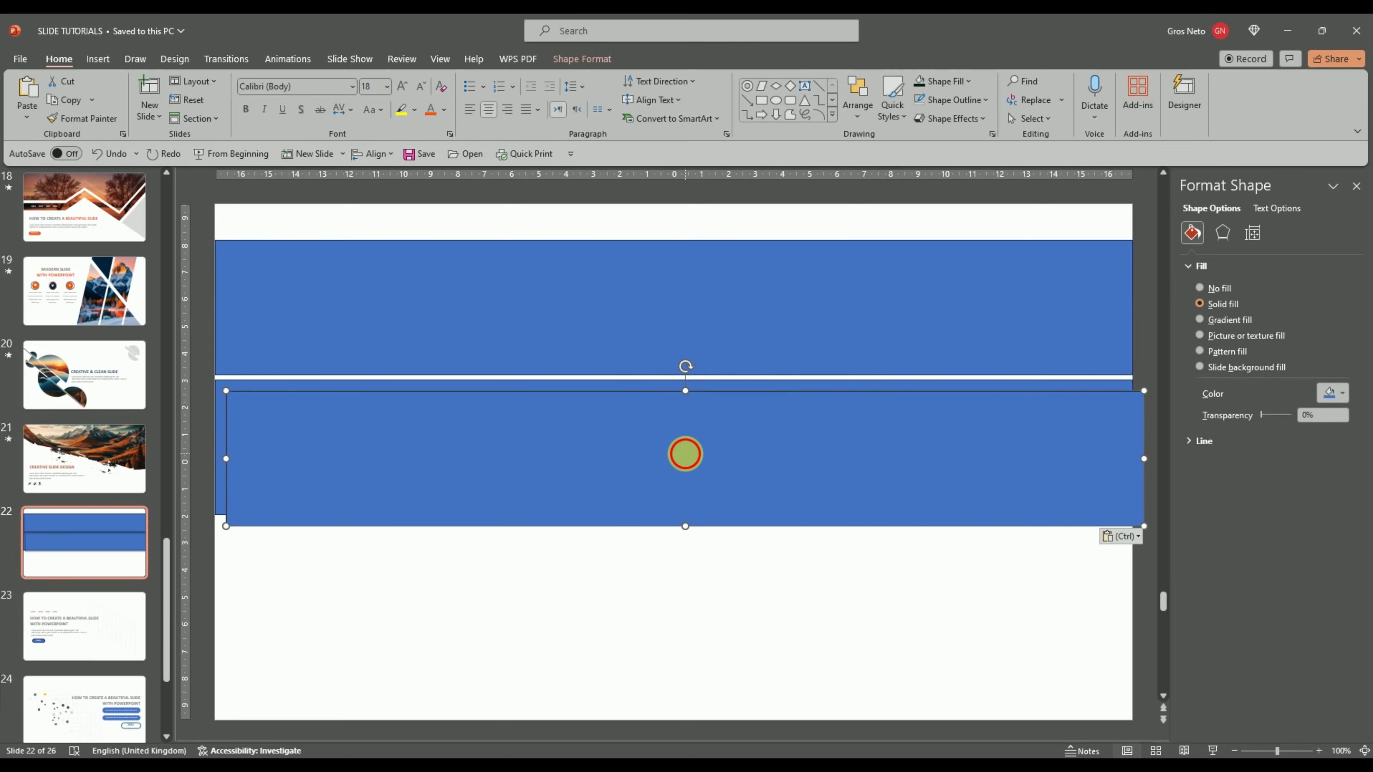
pyautogui.moveTo(685, 453); pyautogui.dragTo(683, 591)
# Shorten the top and bottom bands together and move the top band down beside the middle one
pyautogui.keyDown('shift'); pyautogui.click(777, 311); pyautogui.keyUp('shift')
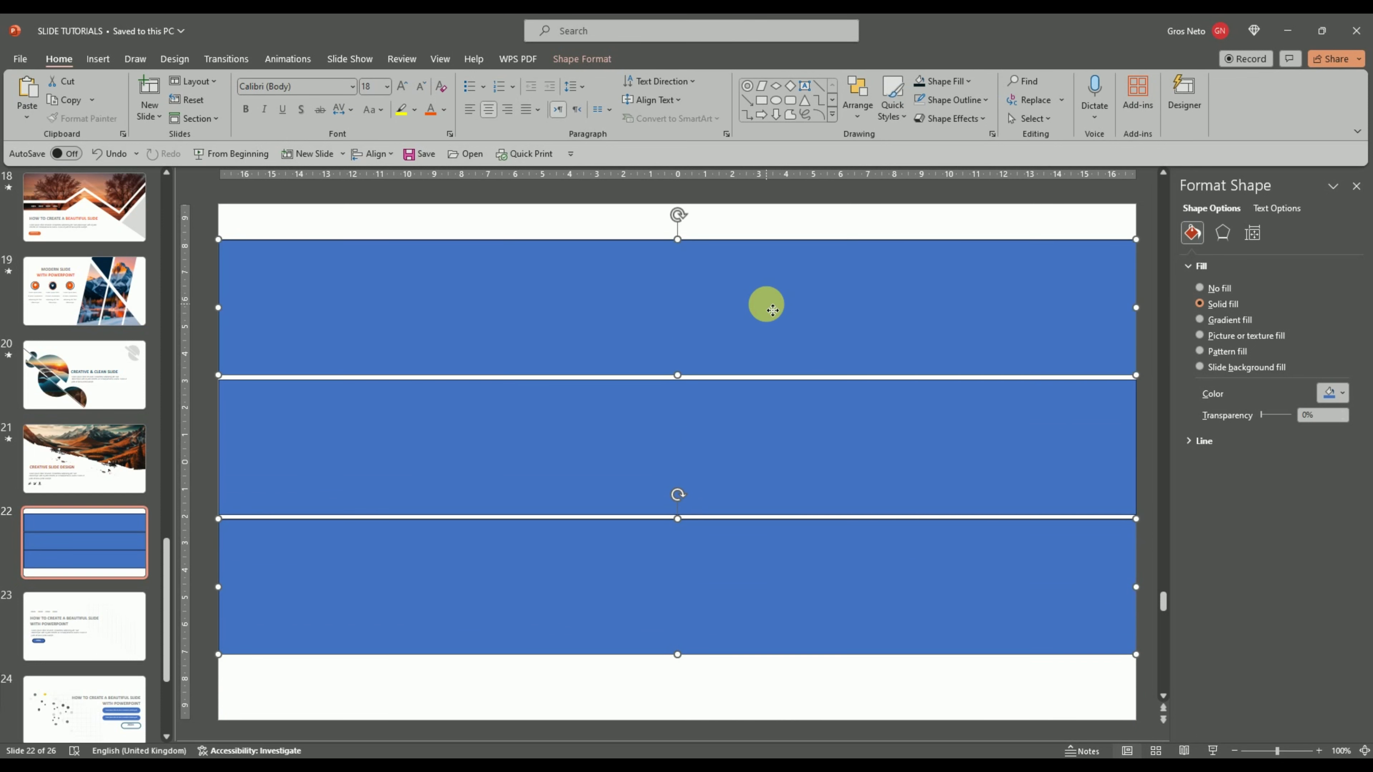
pyautogui.moveTo(679, 655); pyautogui.dragTo(685, 595)
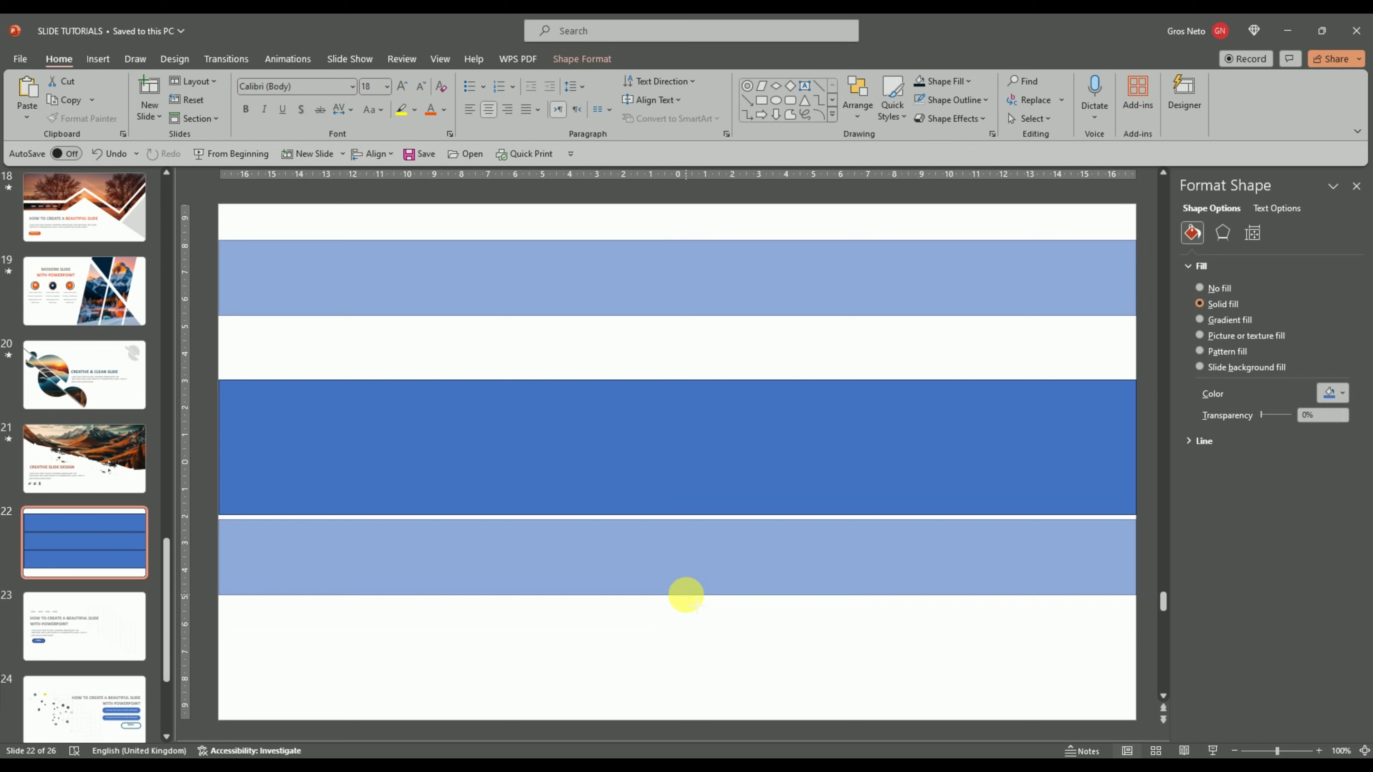
pyautogui.moveTo(685, 595); pyautogui.dragTo(685, 595)
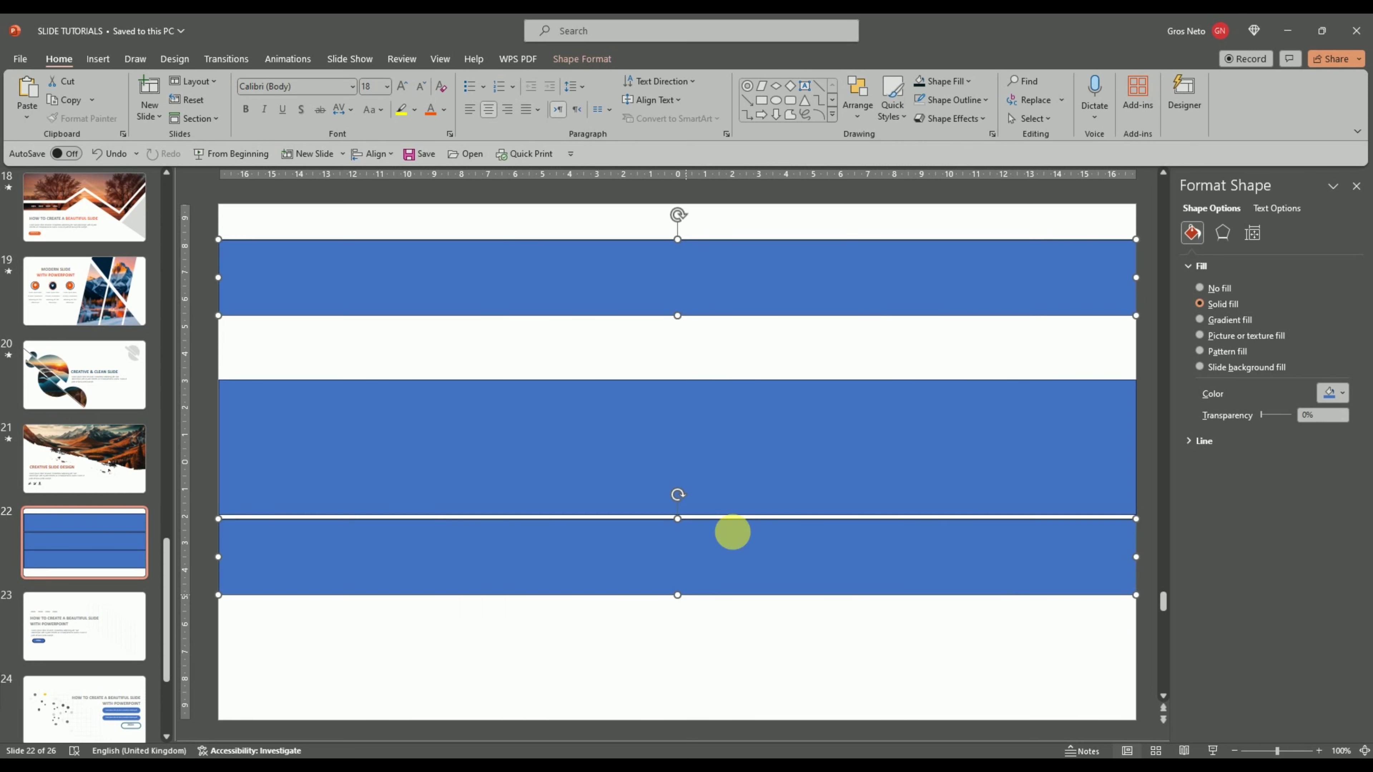
pyautogui.click(774, 329)
pyautogui.moveTo(758, 280); pyautogui.dragTo(765, 350)
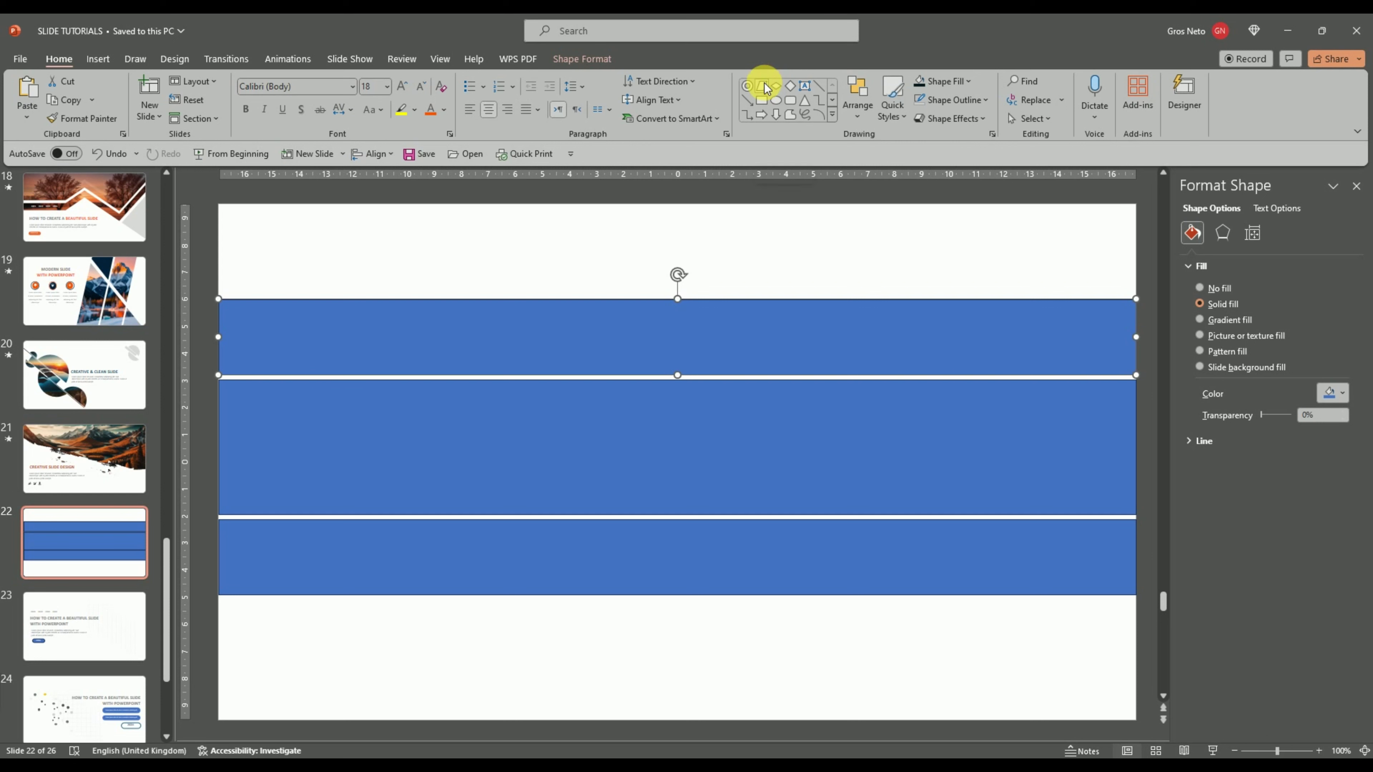
# At 70% zoom, draw a tall thin rectangle extending past the slide's top and bottom
pyautogui.click(761, 101)
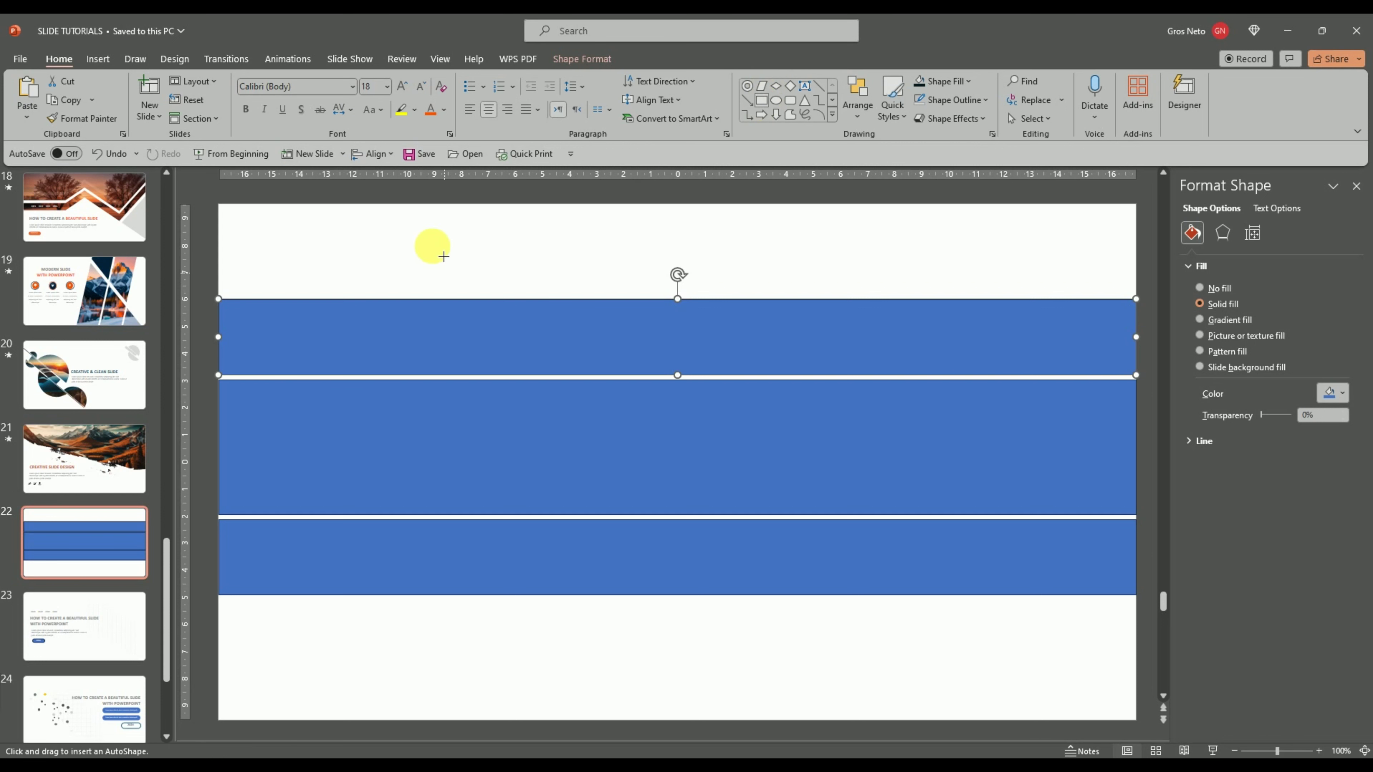
pyautogui.click(1232, 751)
pyautogui.click(1232, 751)
pyautogui.click(1232, 751)
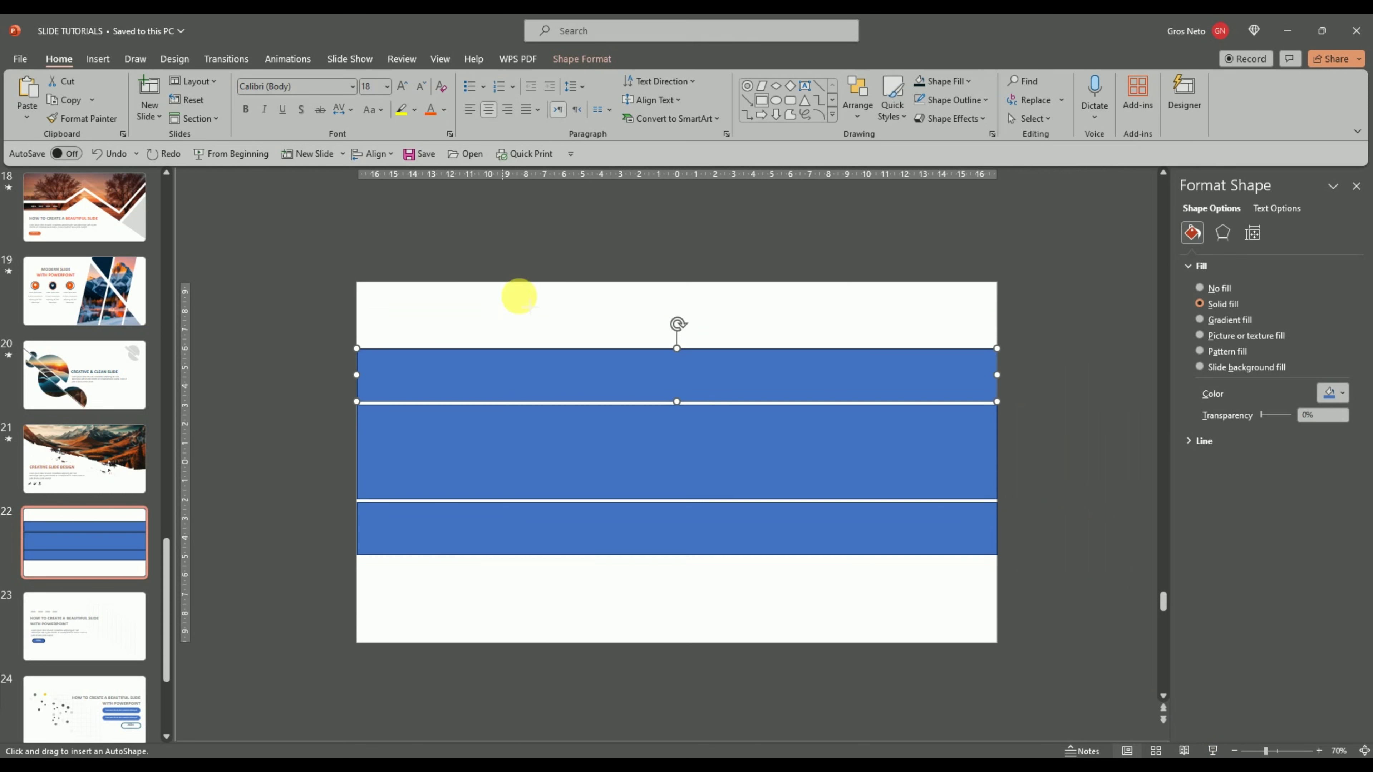
pyautogui.moveTo(526, 306)
pyautogui.mouseDown()
pyautogui.moveTo(518, 647)
pyautogui.moveTo(505, 642)
pyautogui.mouseUp()
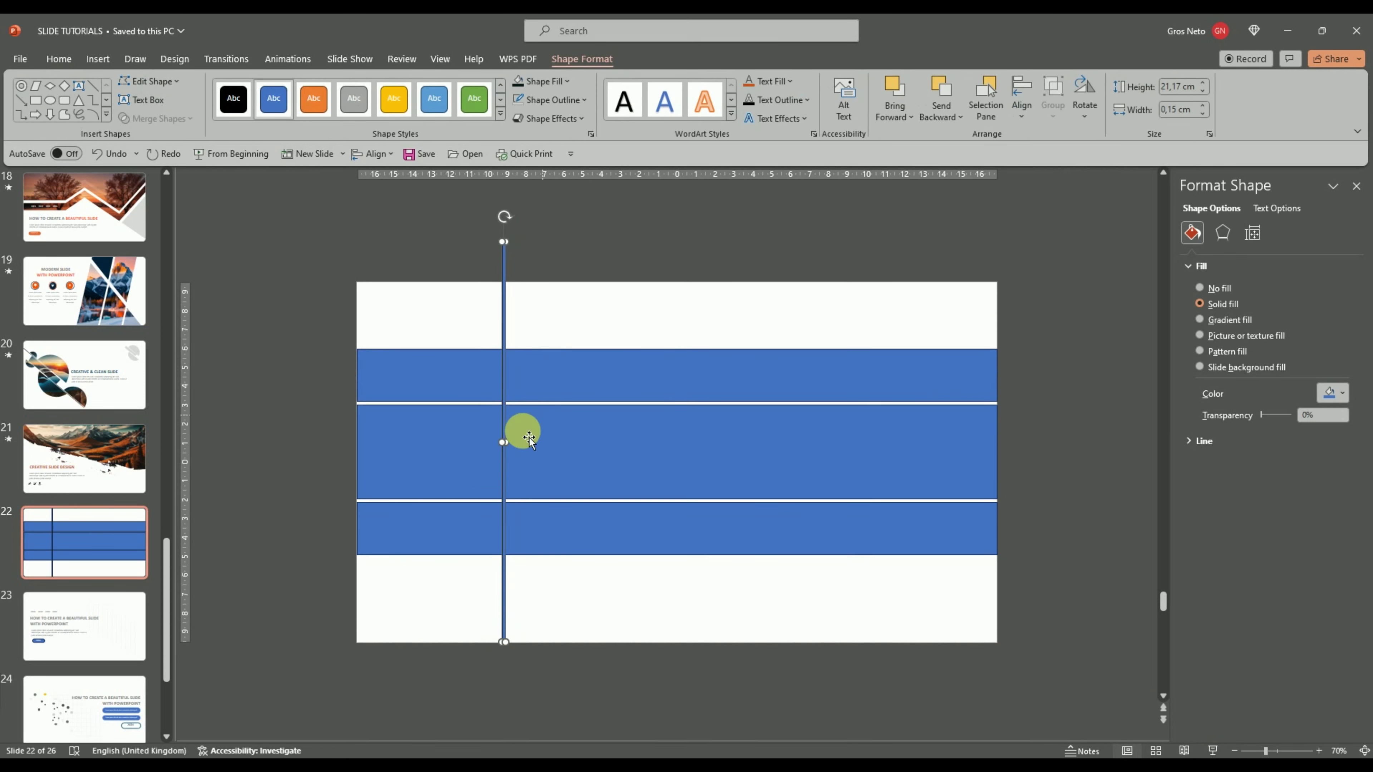
pyautogui.moveTo(529, 439); pyautogui.dragTo(514, 418)
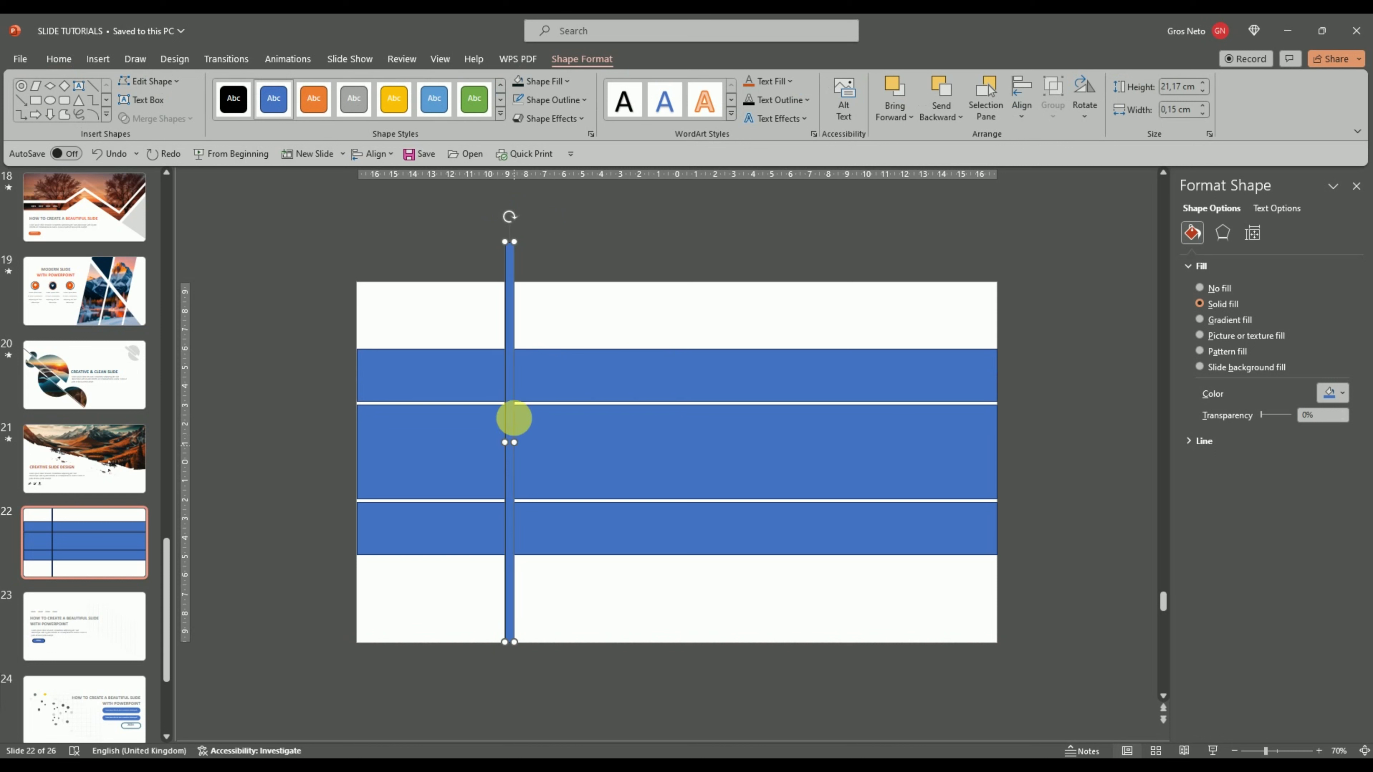
# Tilt the thin bar from upper left to lower right and centre it horizontally on the slide
pyautogui.moveTo(509, 216); pyautogui.dragTo(428, 248)
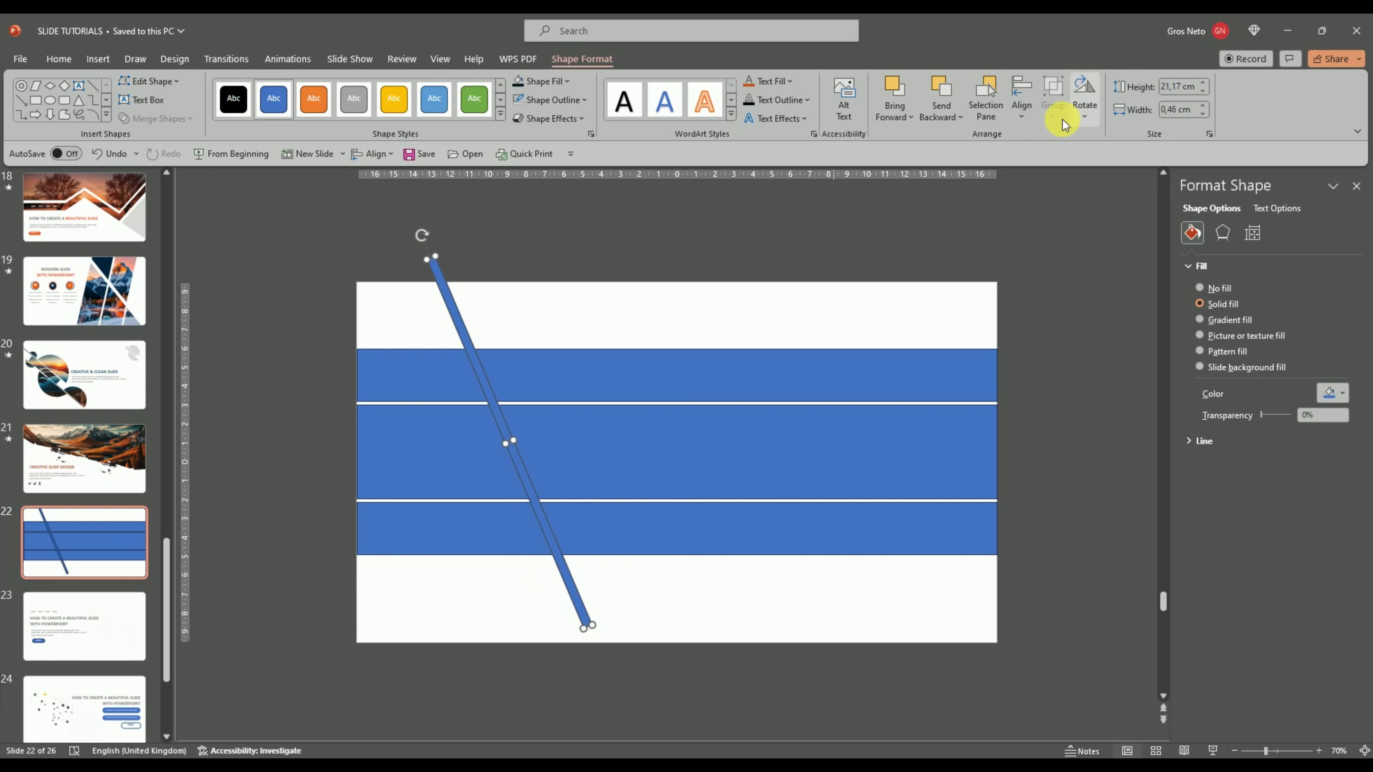
pyautogui.click(1016, 108)
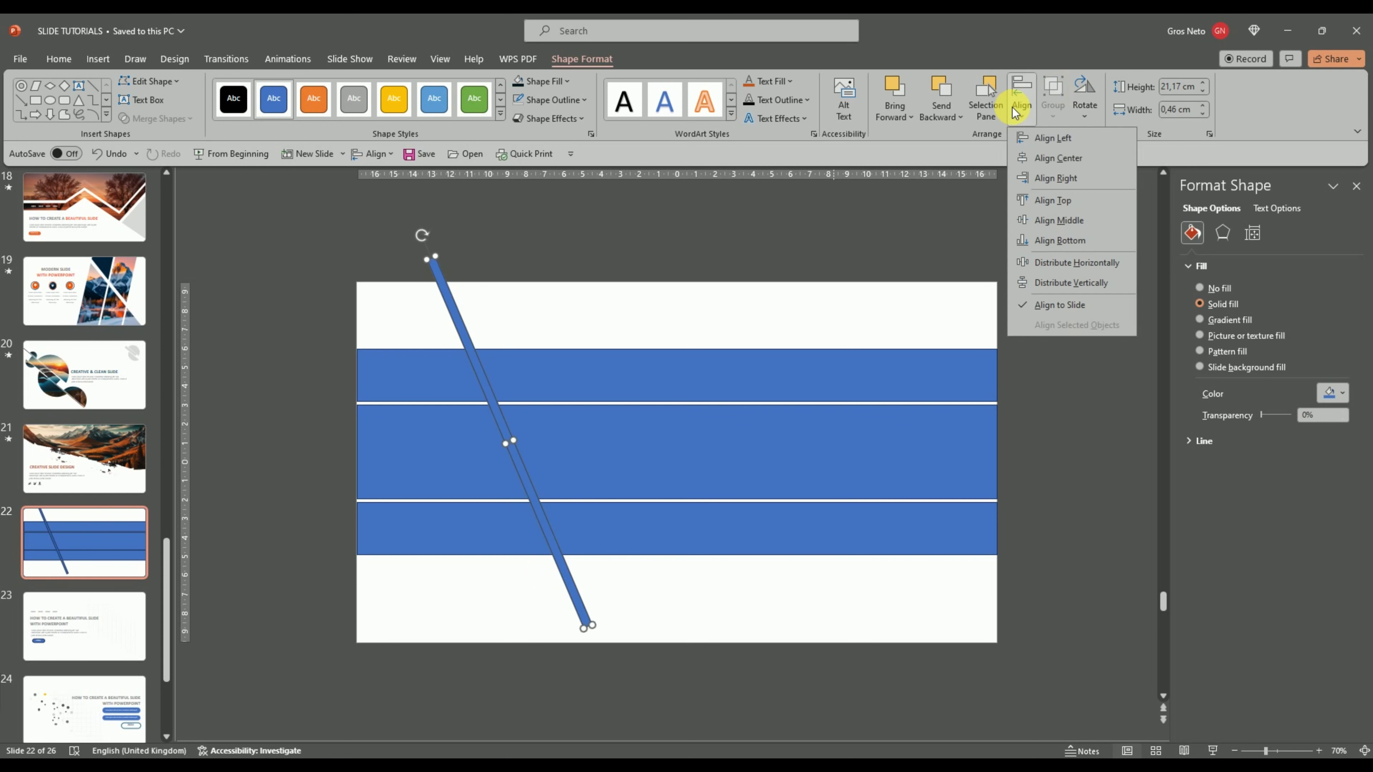
pyautogui.click(1069, 159)
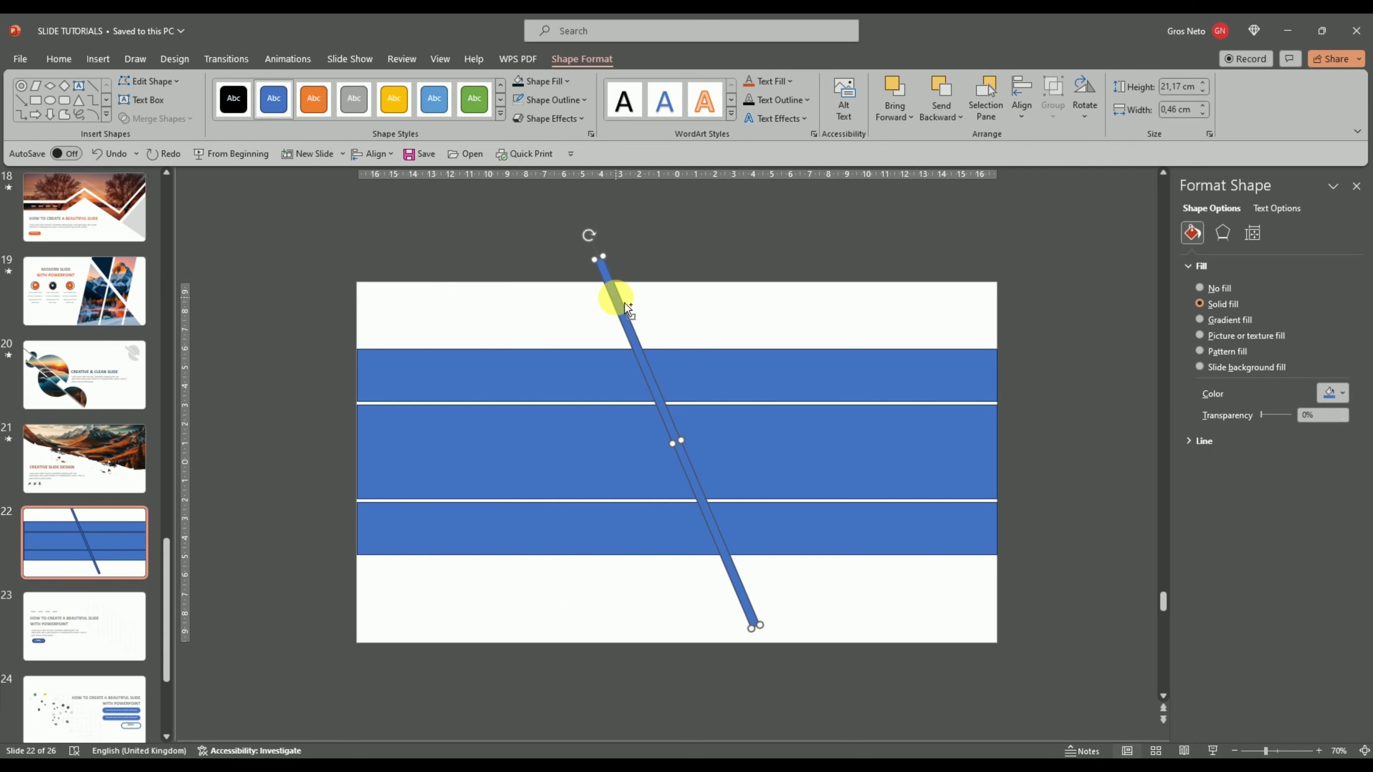
# Make two parallel offset copies of the slanted bar and select all three bars
pyautogui.moveTo(627, 310); pyautogui.dragTo(669, 342)
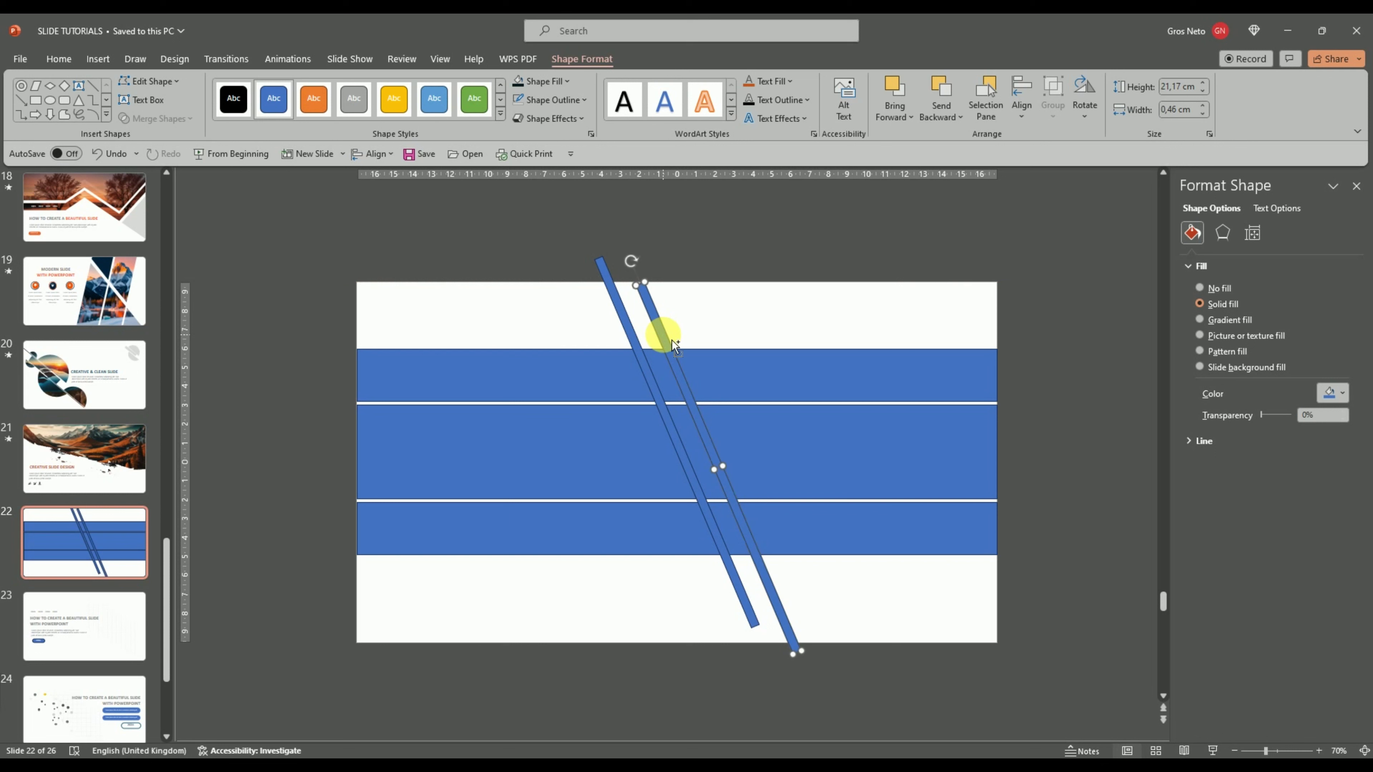
pyautogui.hotkey('ctrl', 'd')
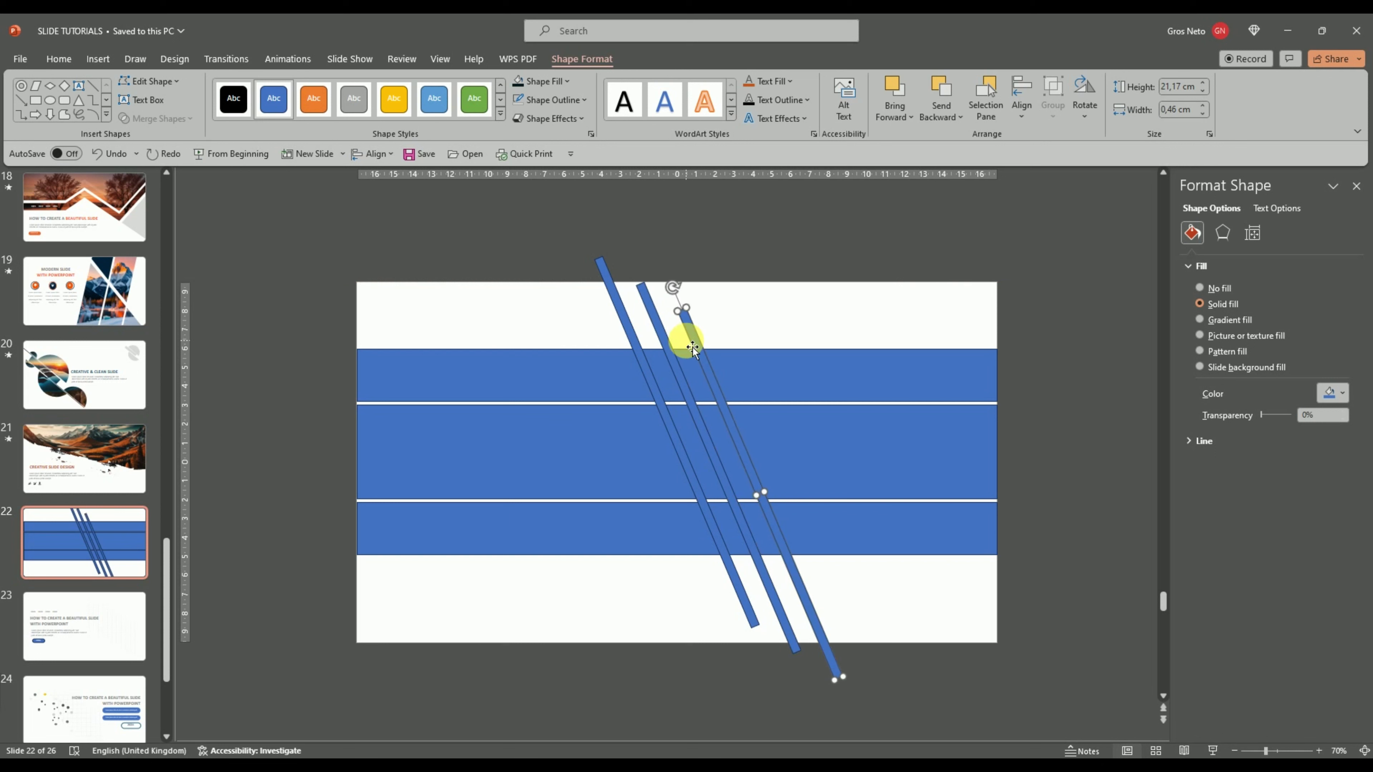
pyautogui.keyDown('shift'); pyautogui.click(655, 331); pyautogui.keyUp('shift')
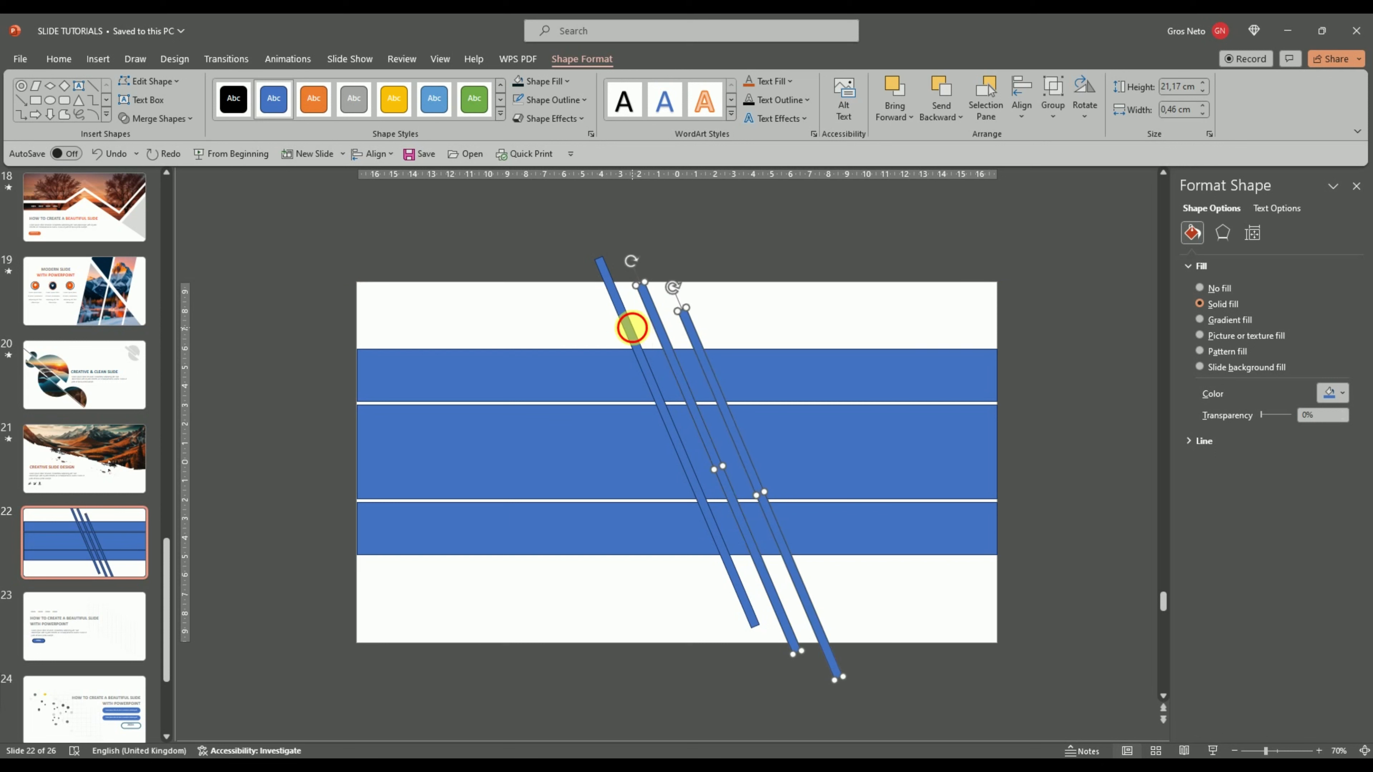
pyautogui.keyDown('shift'); pyautogui.click(631, 328); pyautogui.keyUp('shift')
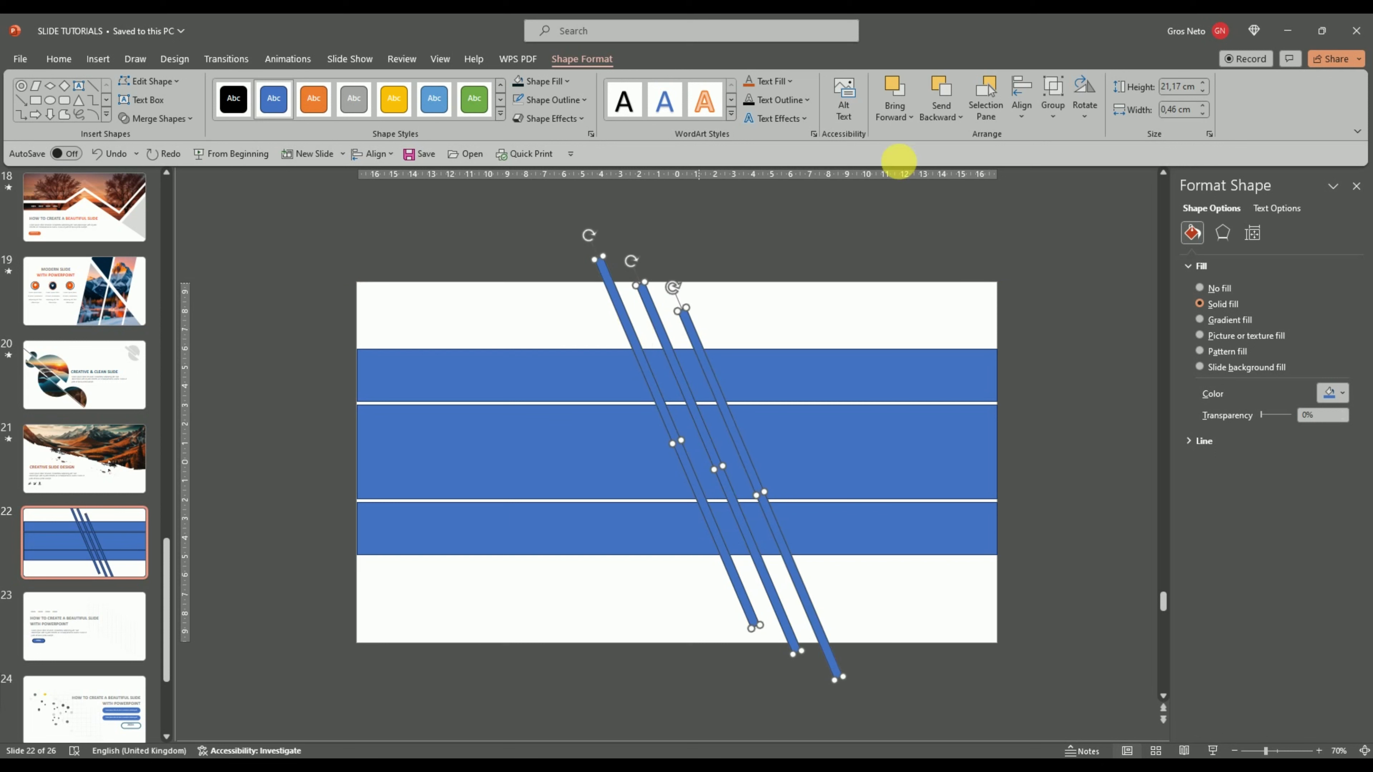
# Group the three bars, centre the group horizontally, then ungroup them
pyautogui.rightClick(655, 313)
pyautogui.moveTo(730, 427)
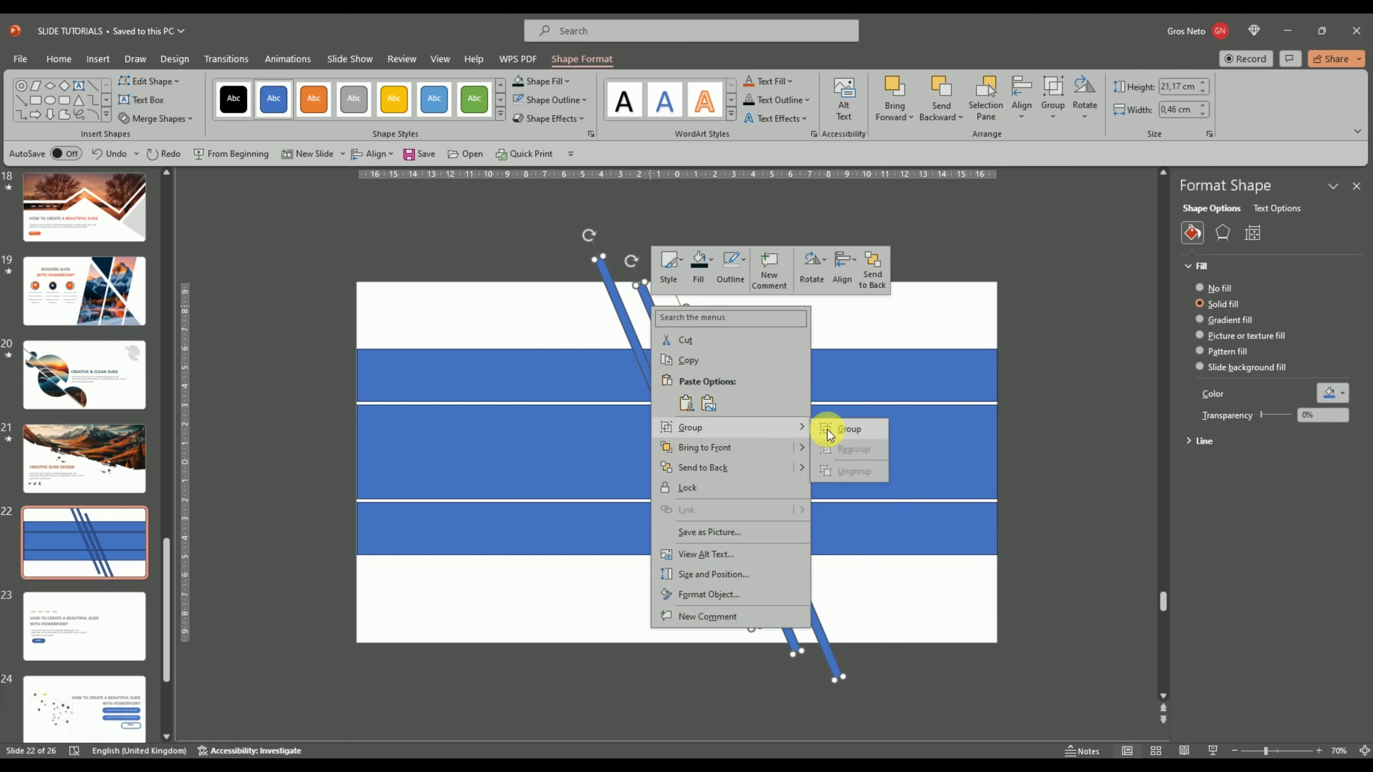
pyautogui.click(843, 428)
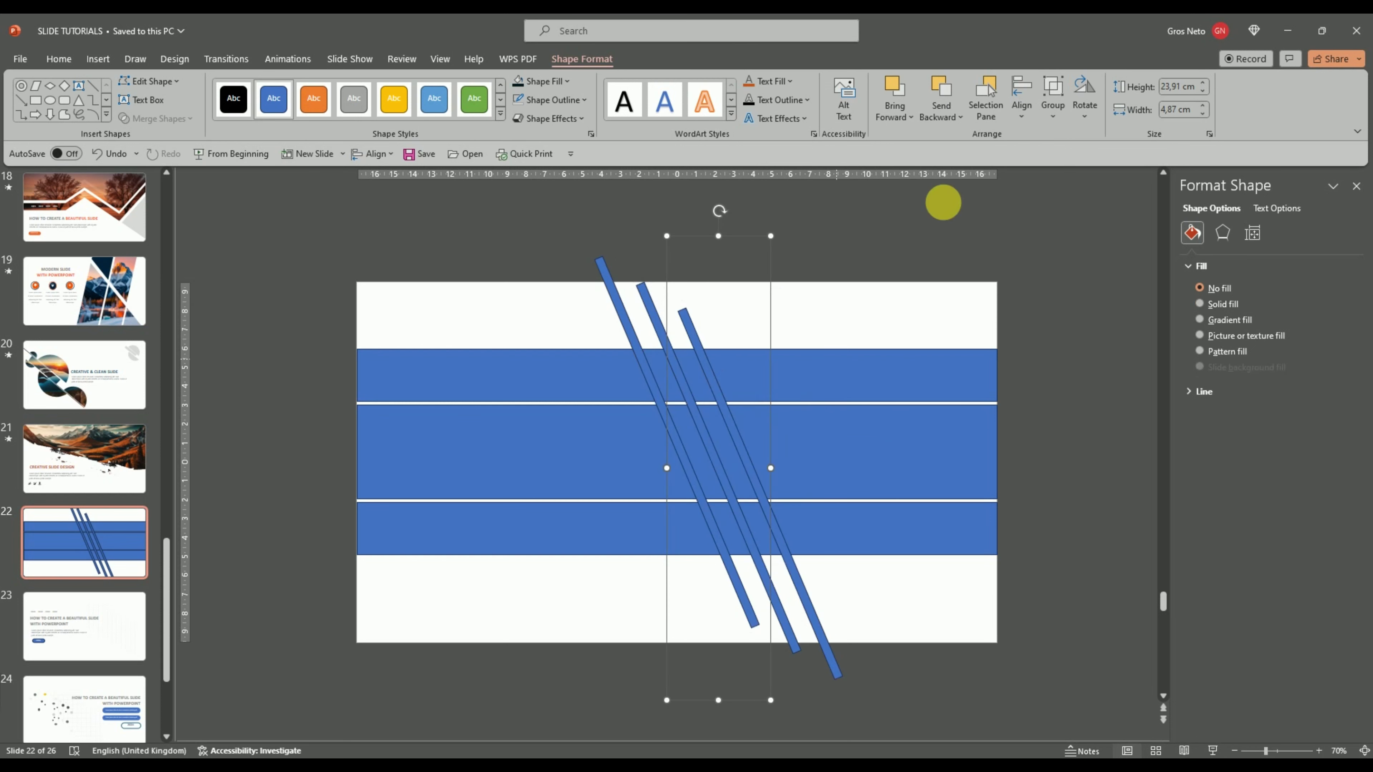
pyautogui.click(1021, 109)
pyautogui.click(1058, 161)
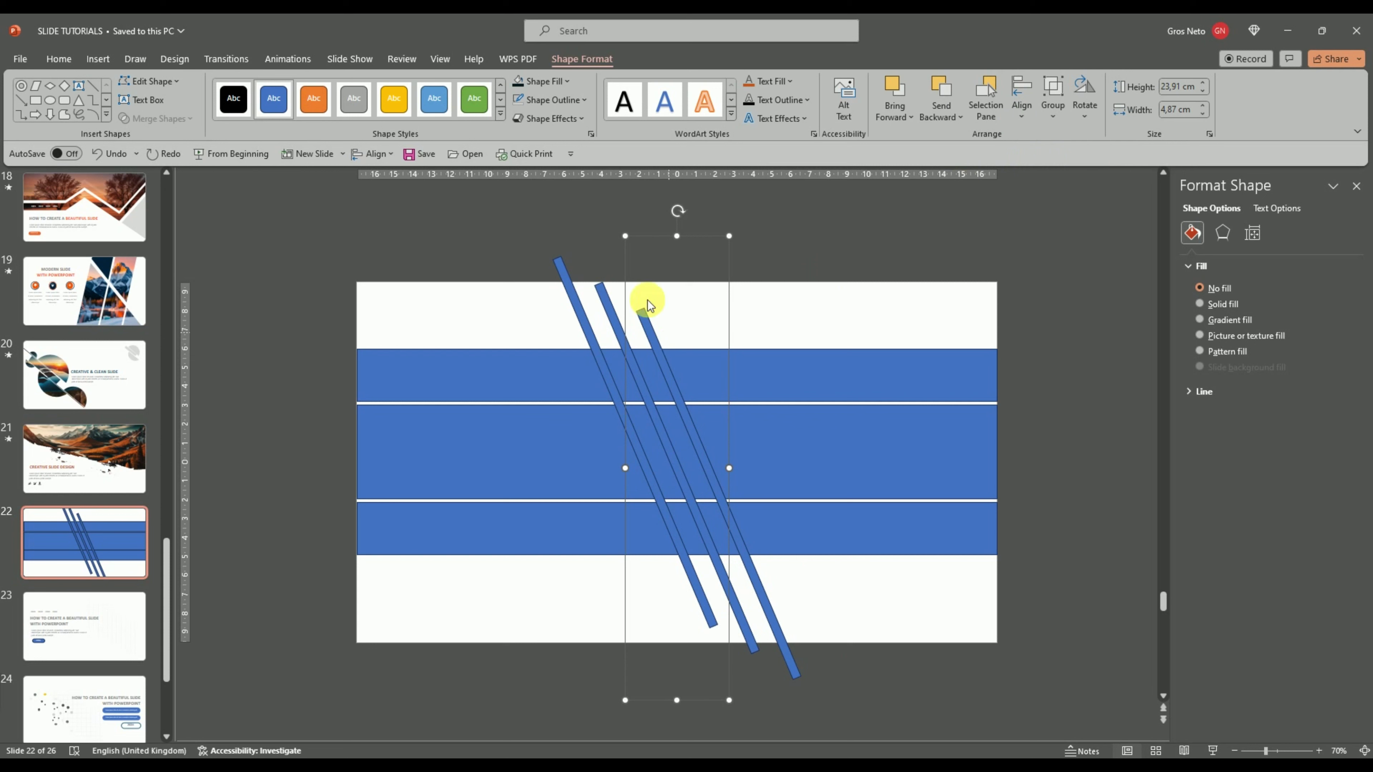
pyautogui.rightClick(627, 281)
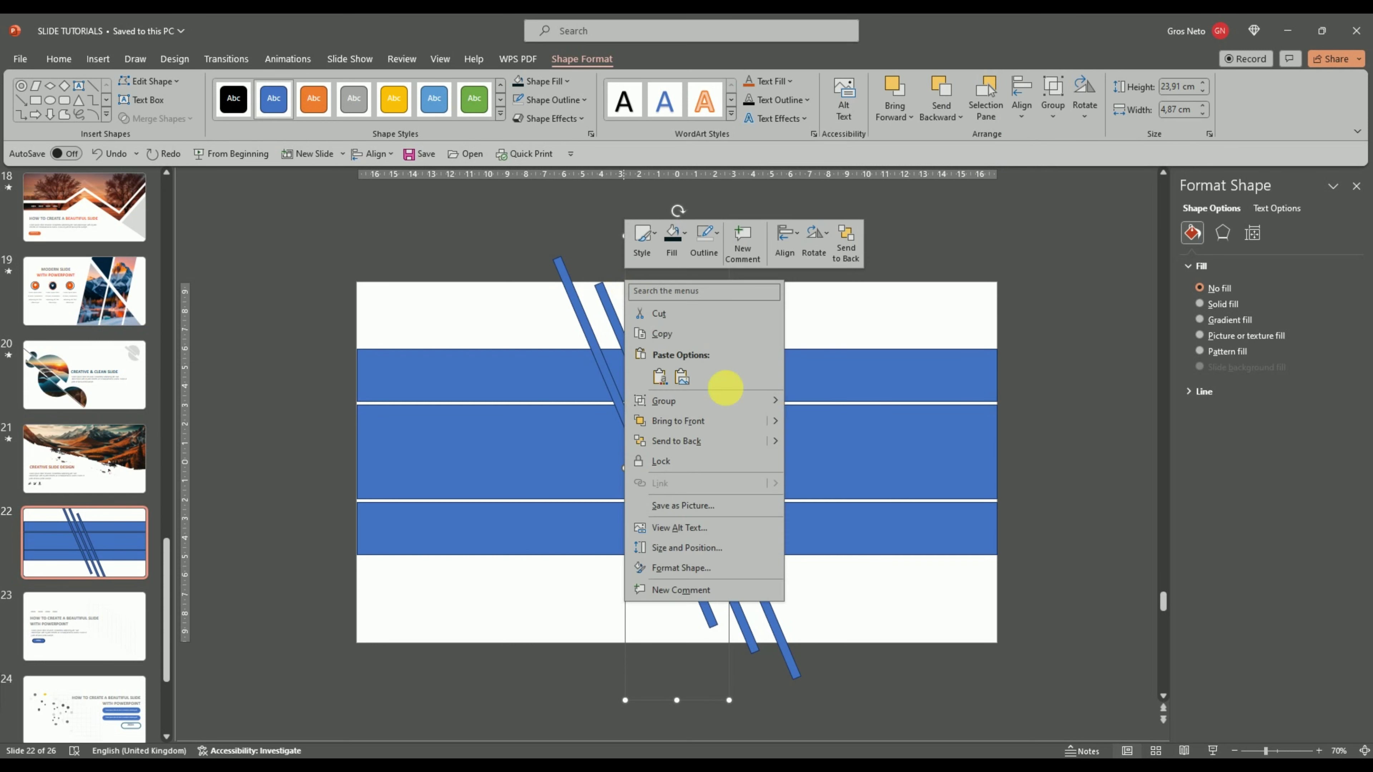
pyautogui.moveTo(663, 400)
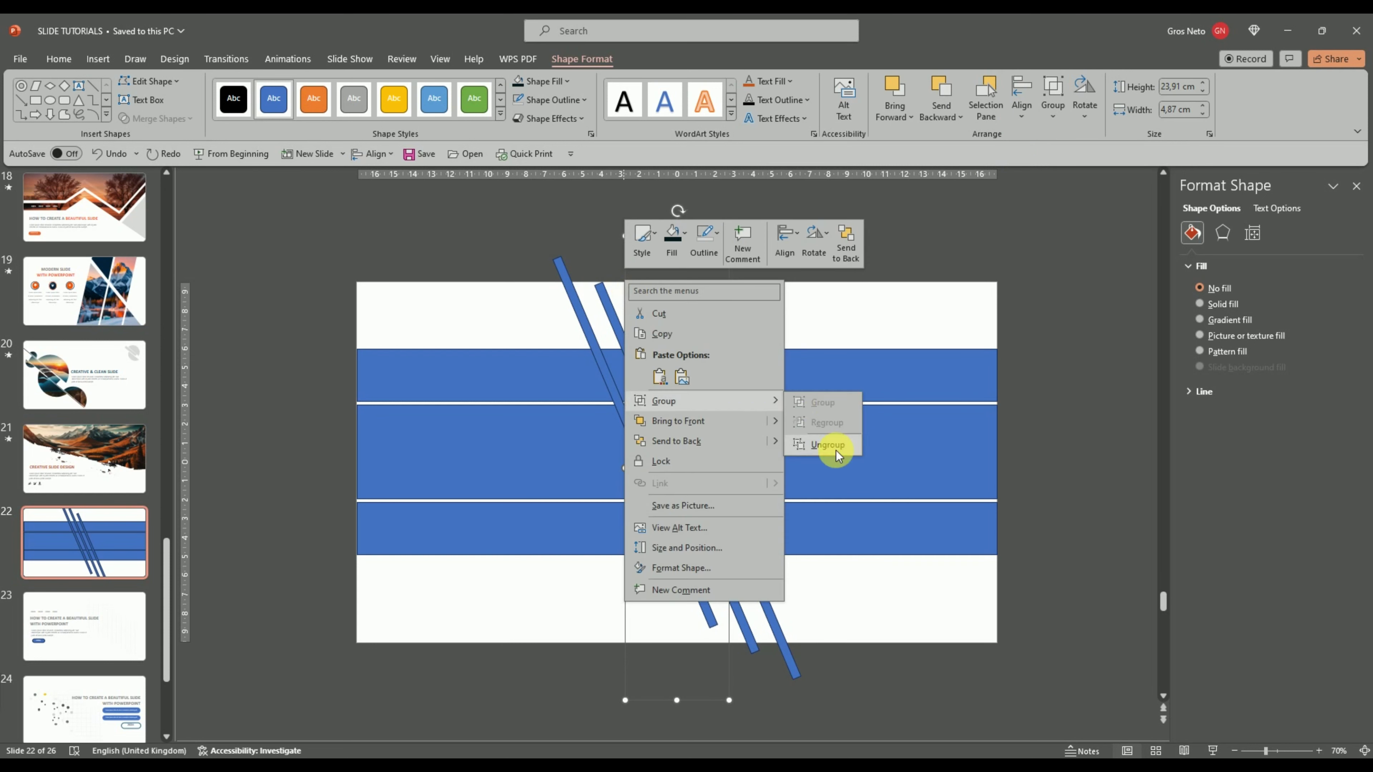
pyautogui.click(835, 450)
pyautogui.click(842, 316)
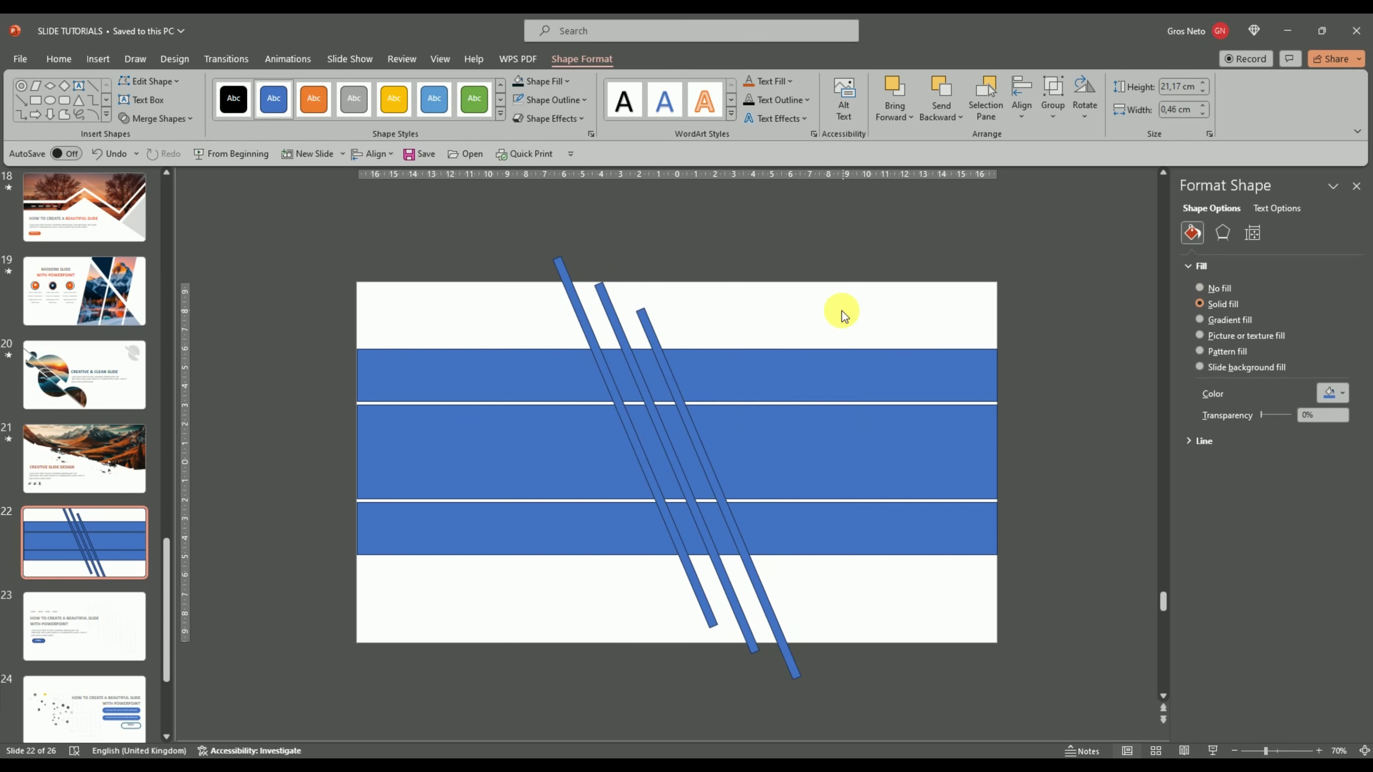
# Fragment the three blue bands and three diagonal bars where they overlap using Merge Shapes
pyautogui.click(791, 372)
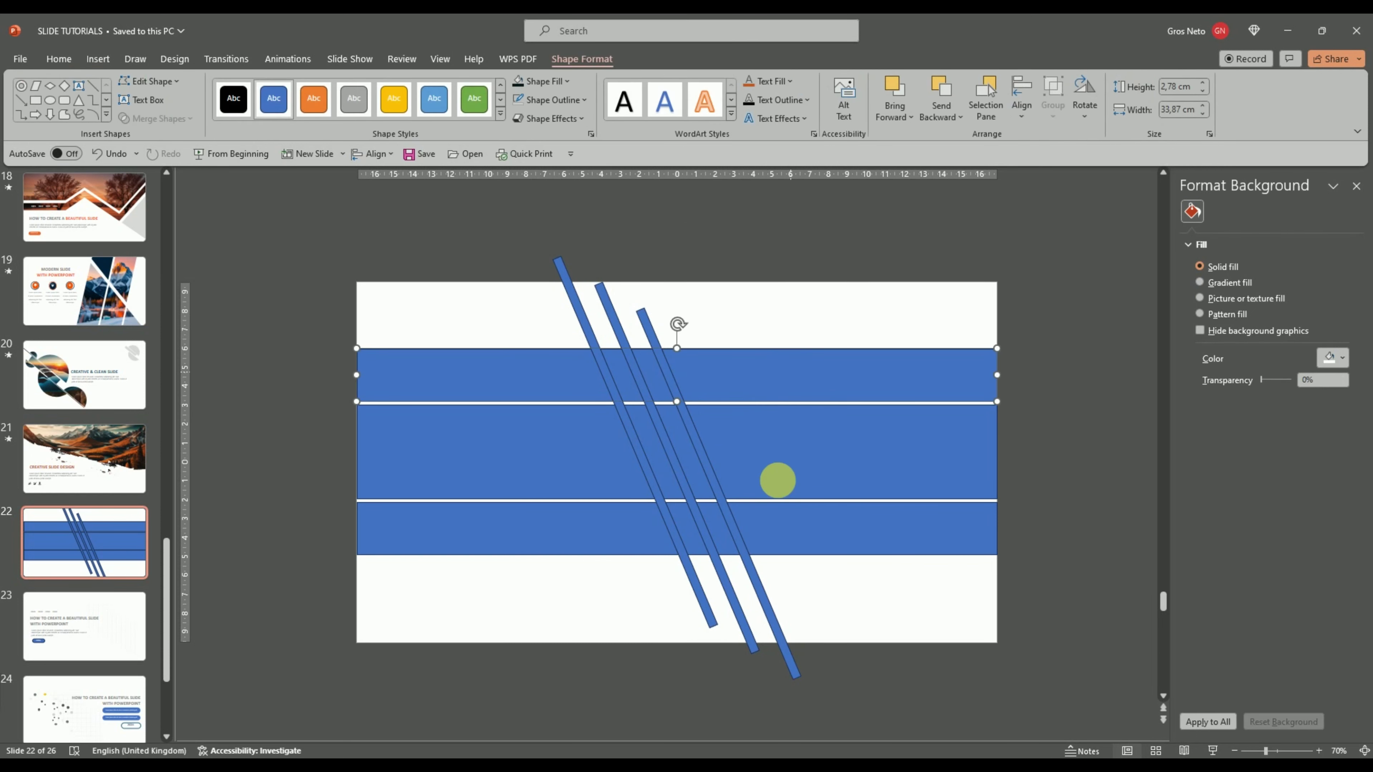
pyautogui.keyDown('shift'); pyautogui.click(777, 480); pyautogui.keyUp('shift')
pyautogui.keyDown('shift'); pyautogui.click(798, 529); pyautogui.keyUp('shift')
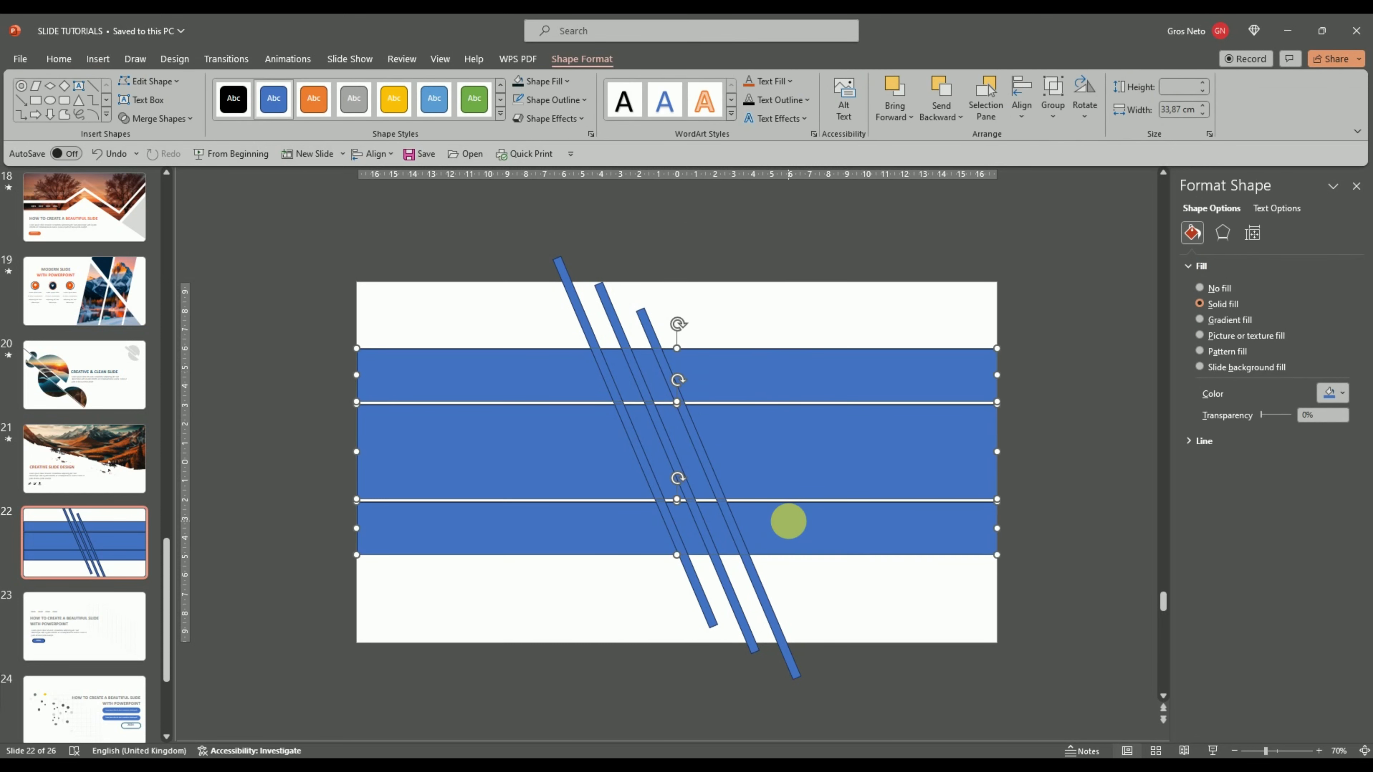
pyautogui.keyDown('shift'); pyautogui.click(643, 315); pyautogui.keyUp('shift')
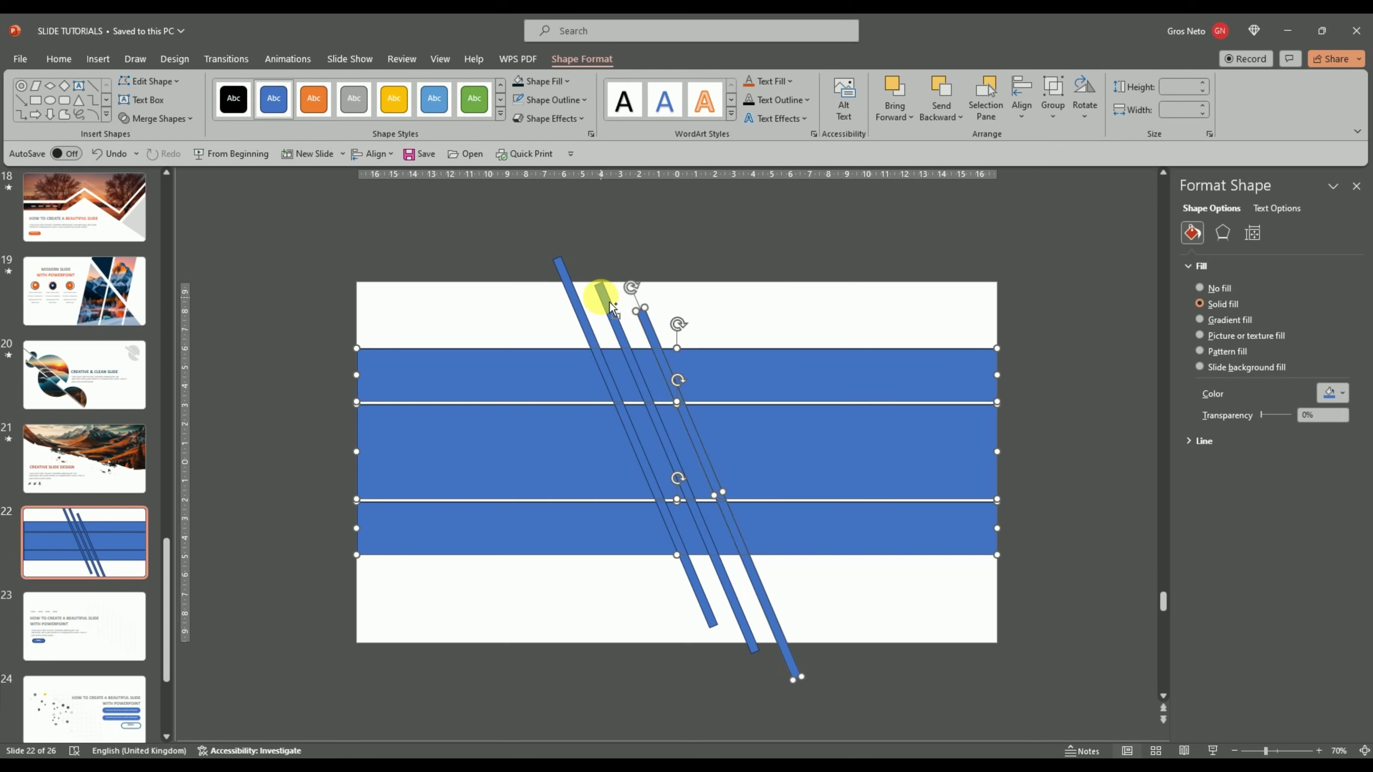
pyautogui.keyDown('shift'); pyautogui.click(603, 291); pyautogui.keyUp('shift')
pyautogui.keyDown('shift'); pyautogui.click(573, 295); pyautogui.keyUp('shift')
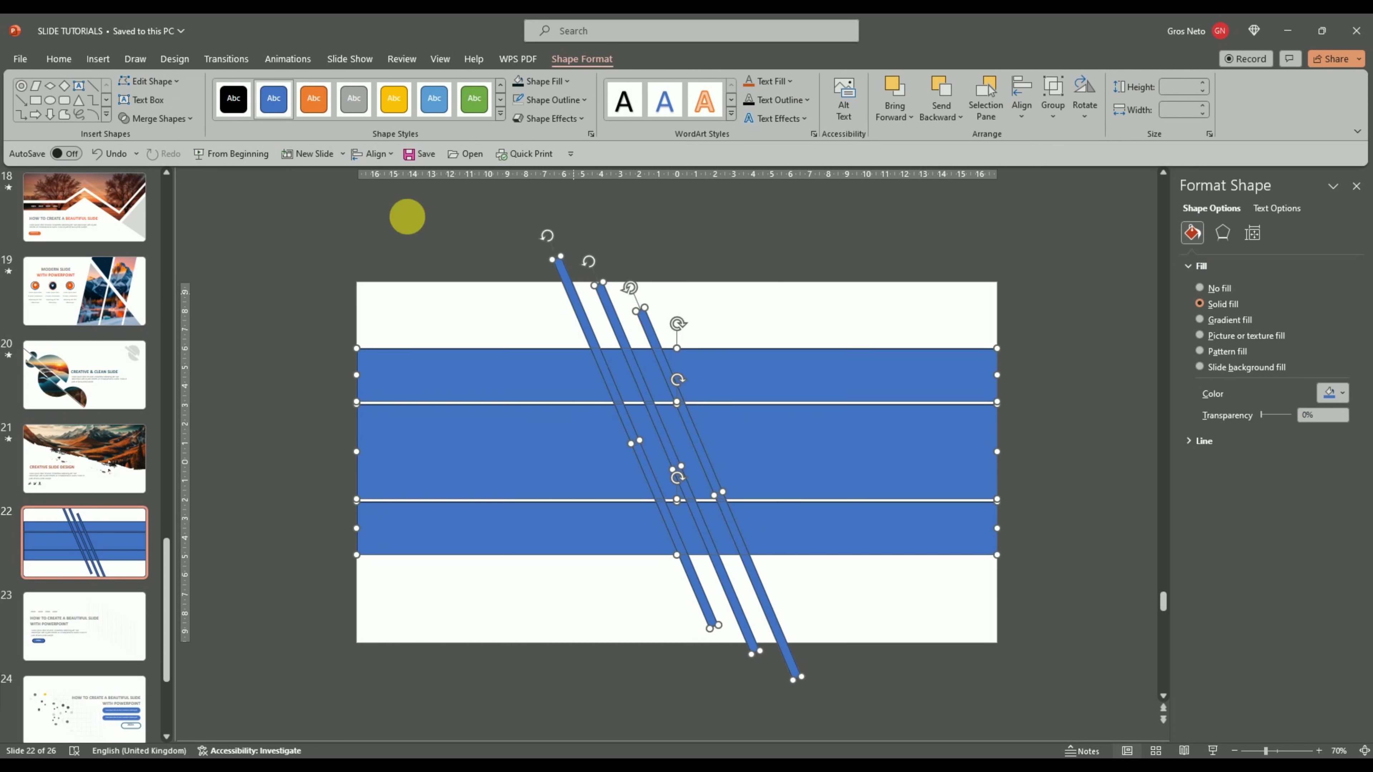
pyautogui.click(175, 118)
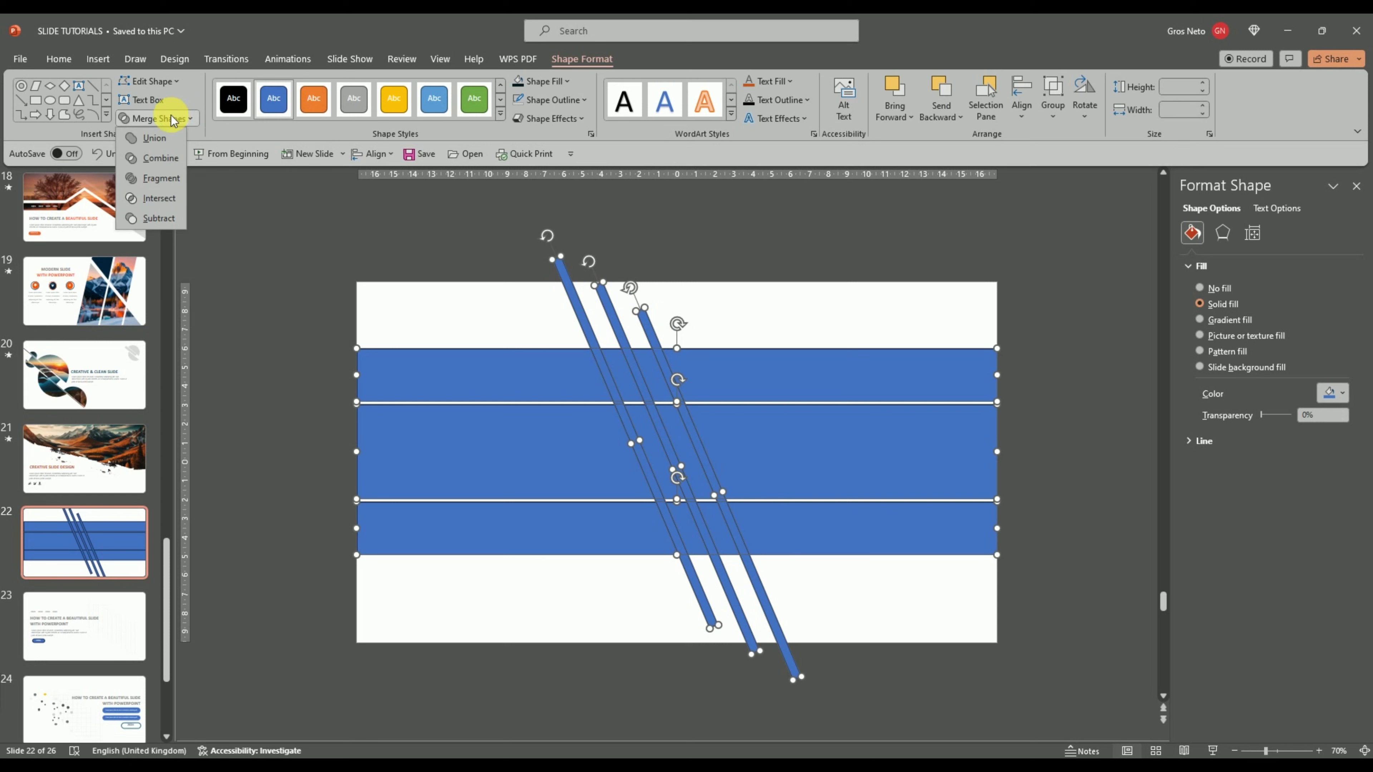
pyautogui.click(158, 178)
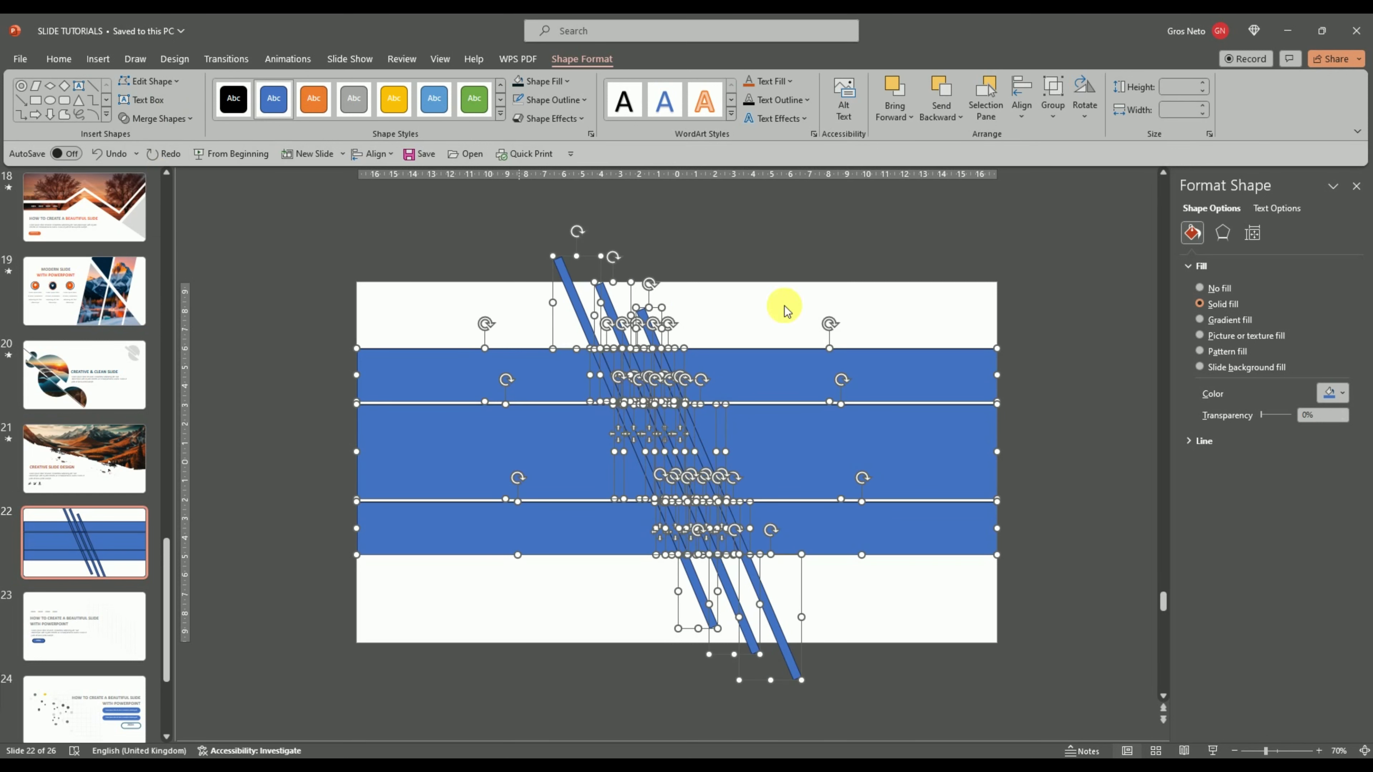
# Delete the diagonal bar ends sticking out above the top band and below the bottom band
pyautogui.click(788, 230)
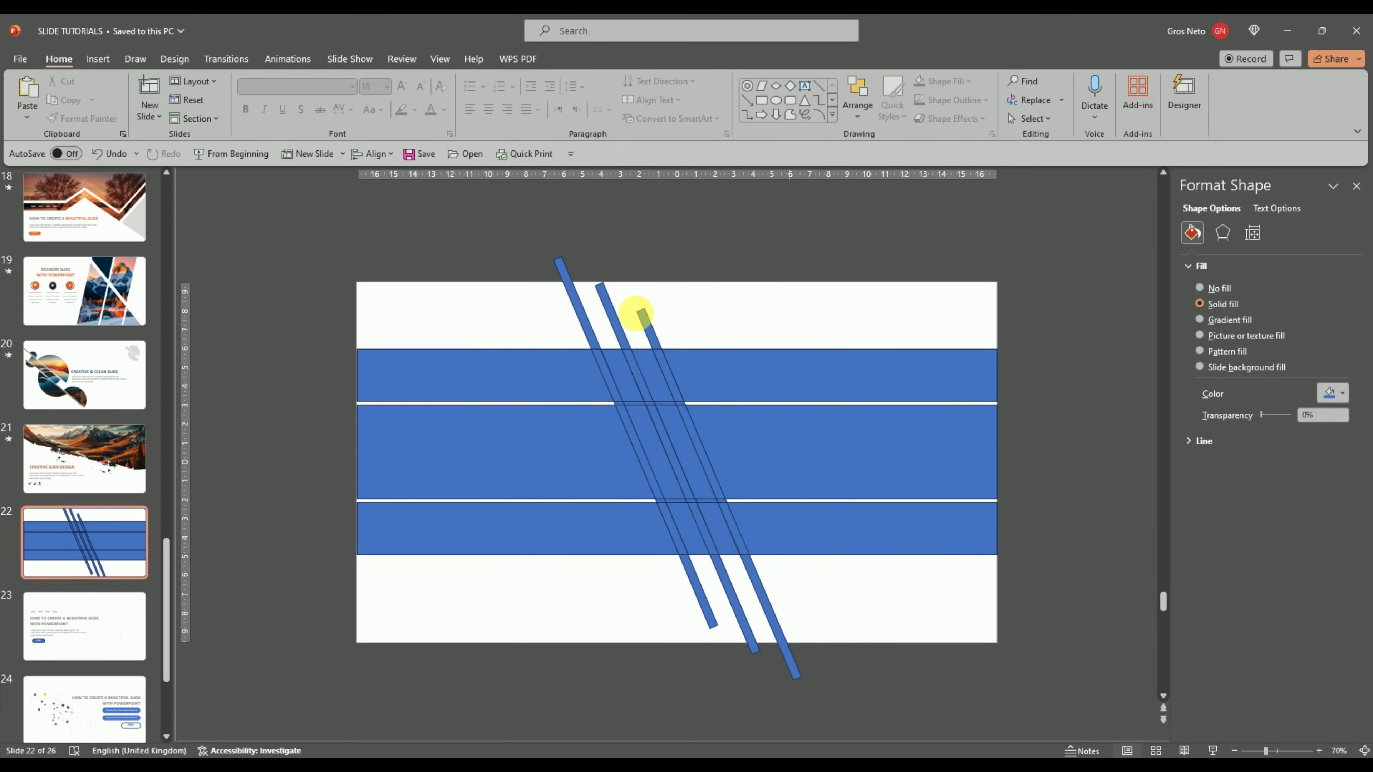
pyautogui.moveTo(454, 195); pyautogui.dragTo(723, 369)
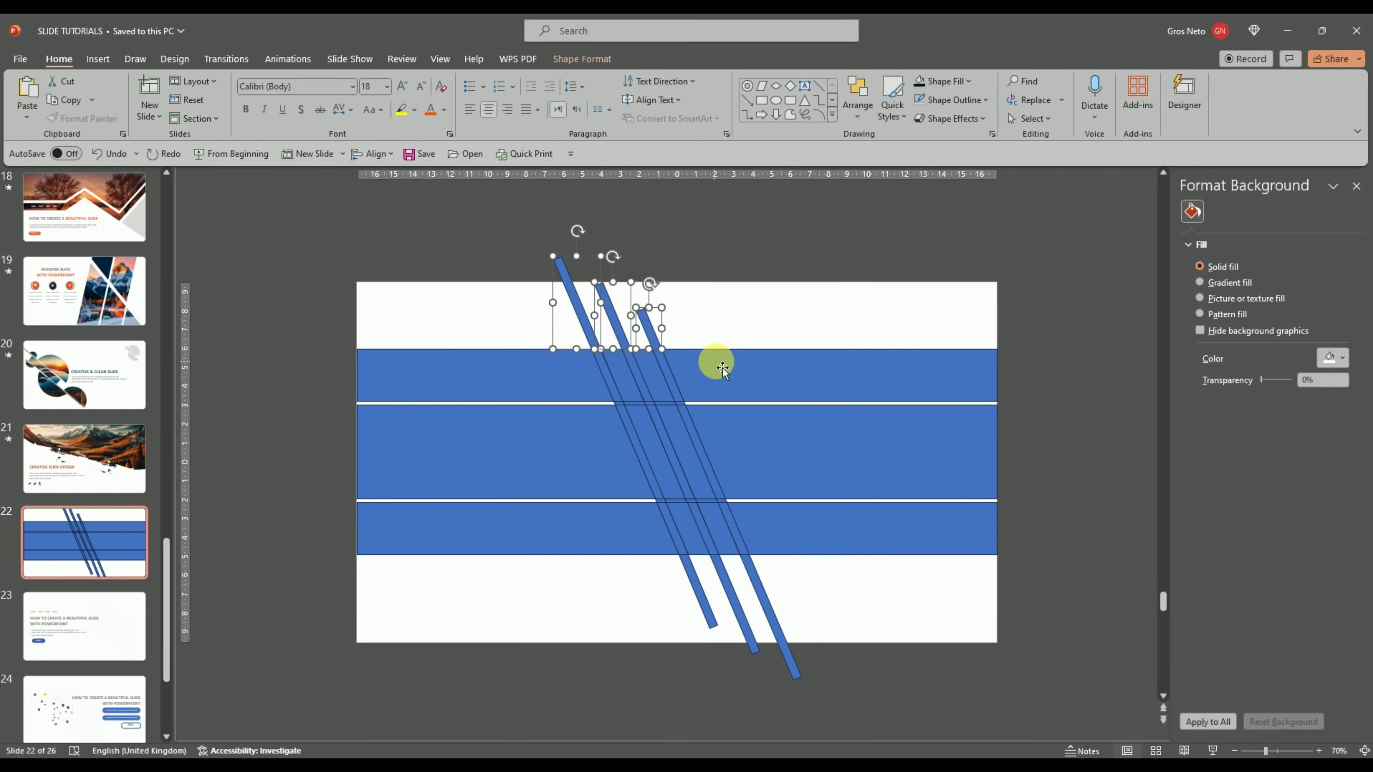
pyautogui.press('Delete')
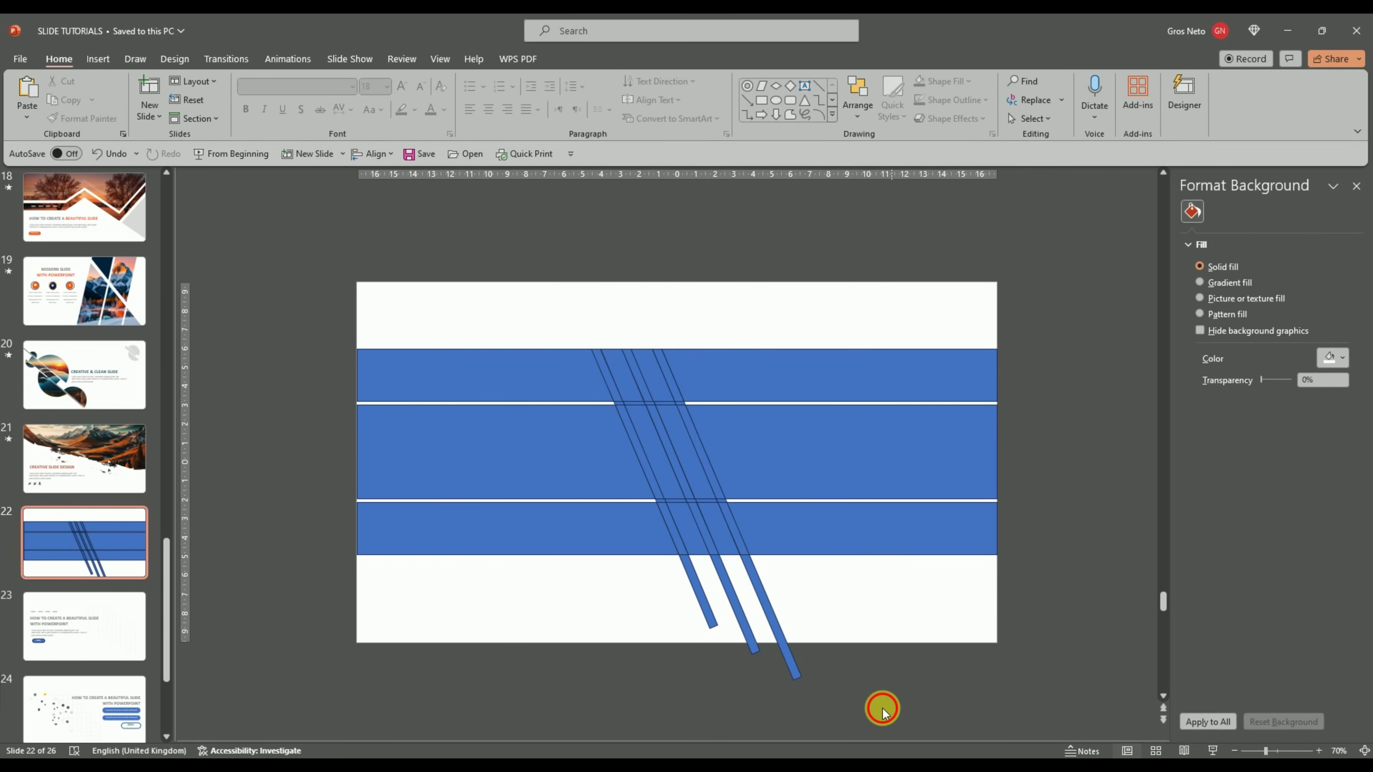
pyautogui.moveTo(882, 708); pyautogui.dragTo(592, 538)
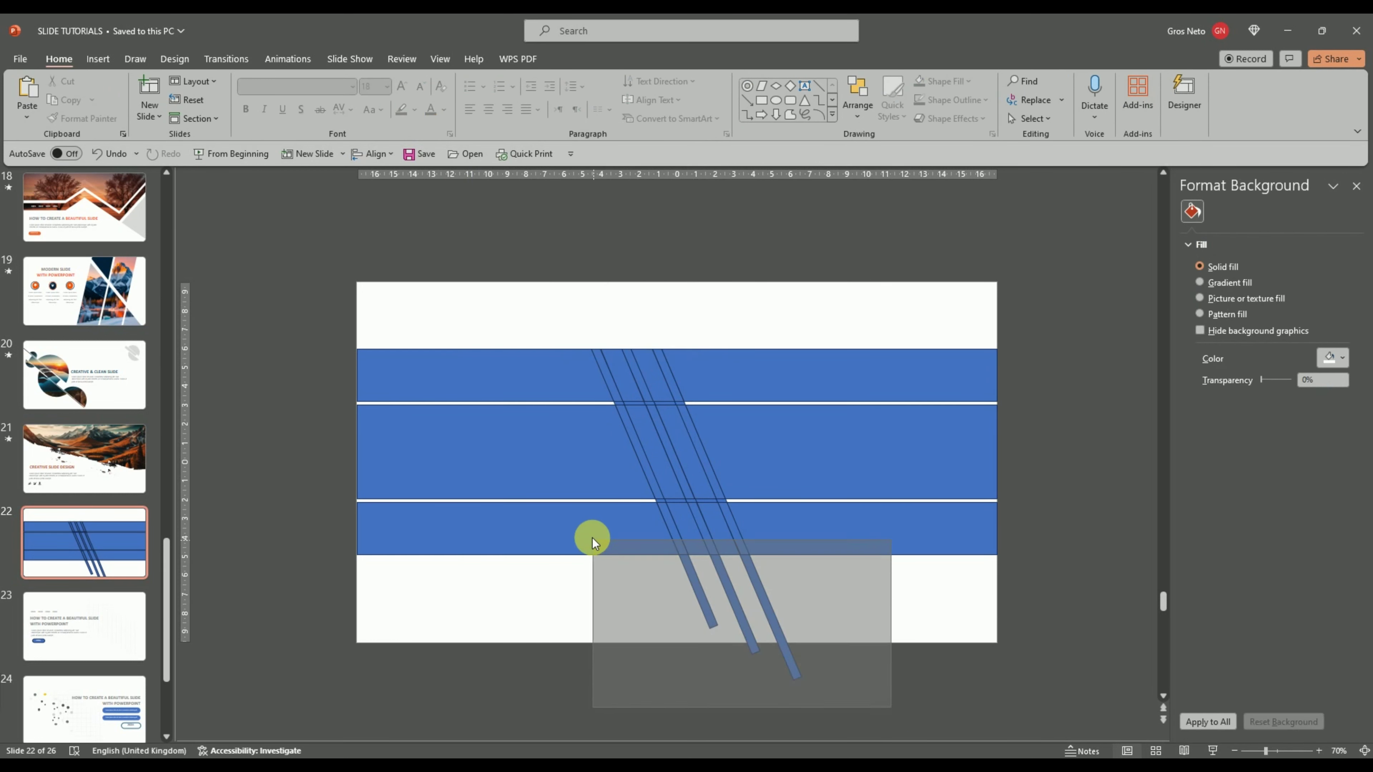
pyautogui.press('Delete')
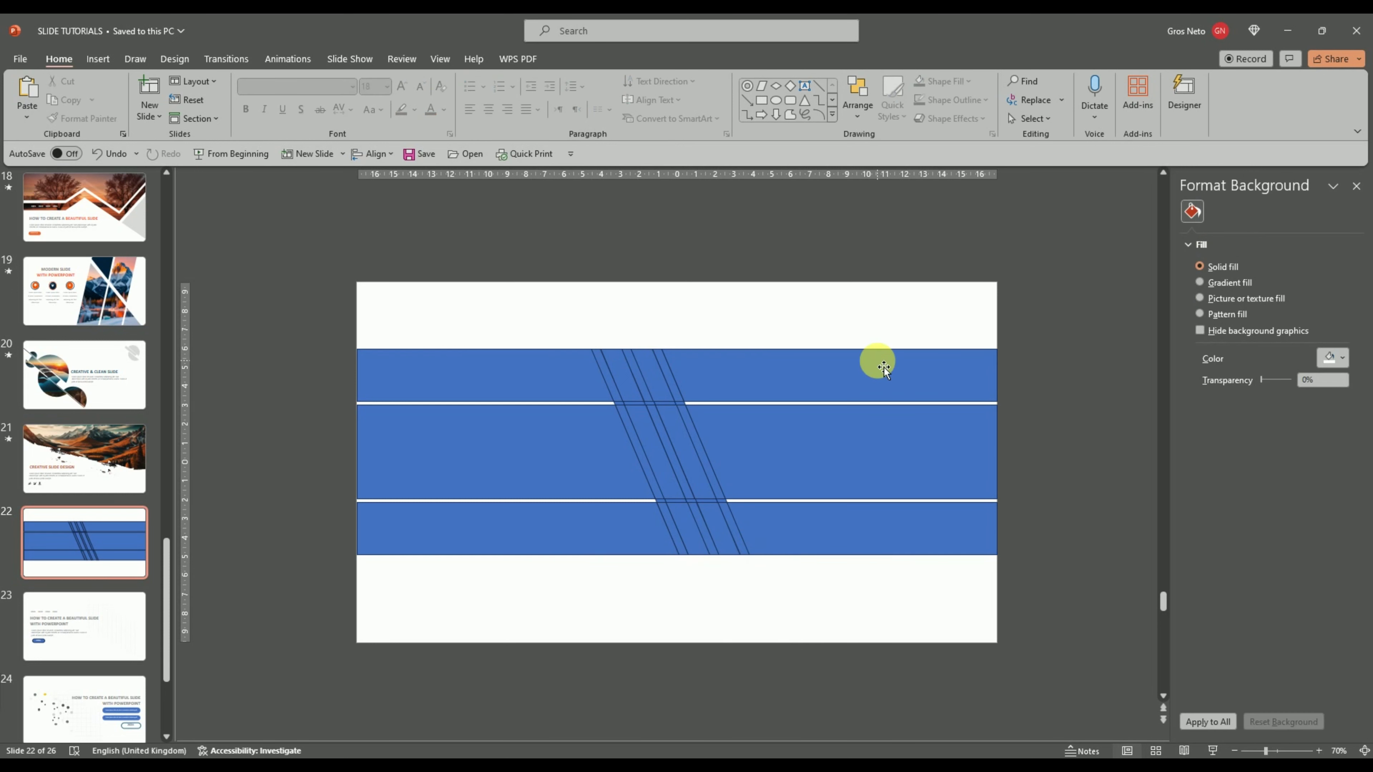
# Delete the top band's left piece, a narrow slice and a parallelogram piece
pyautogui.click(538, 367)
pyautogui.press('Delete')
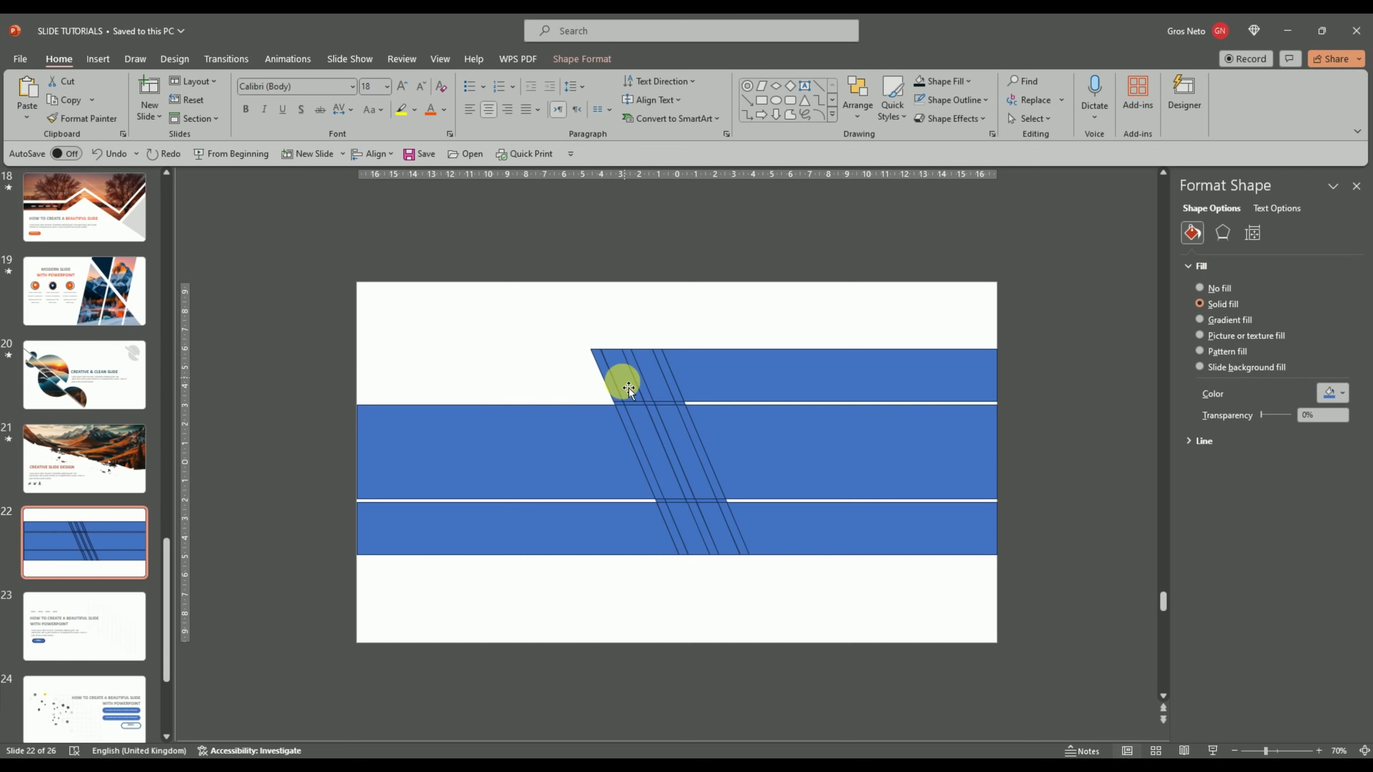
pyautogui.click(640, 379)
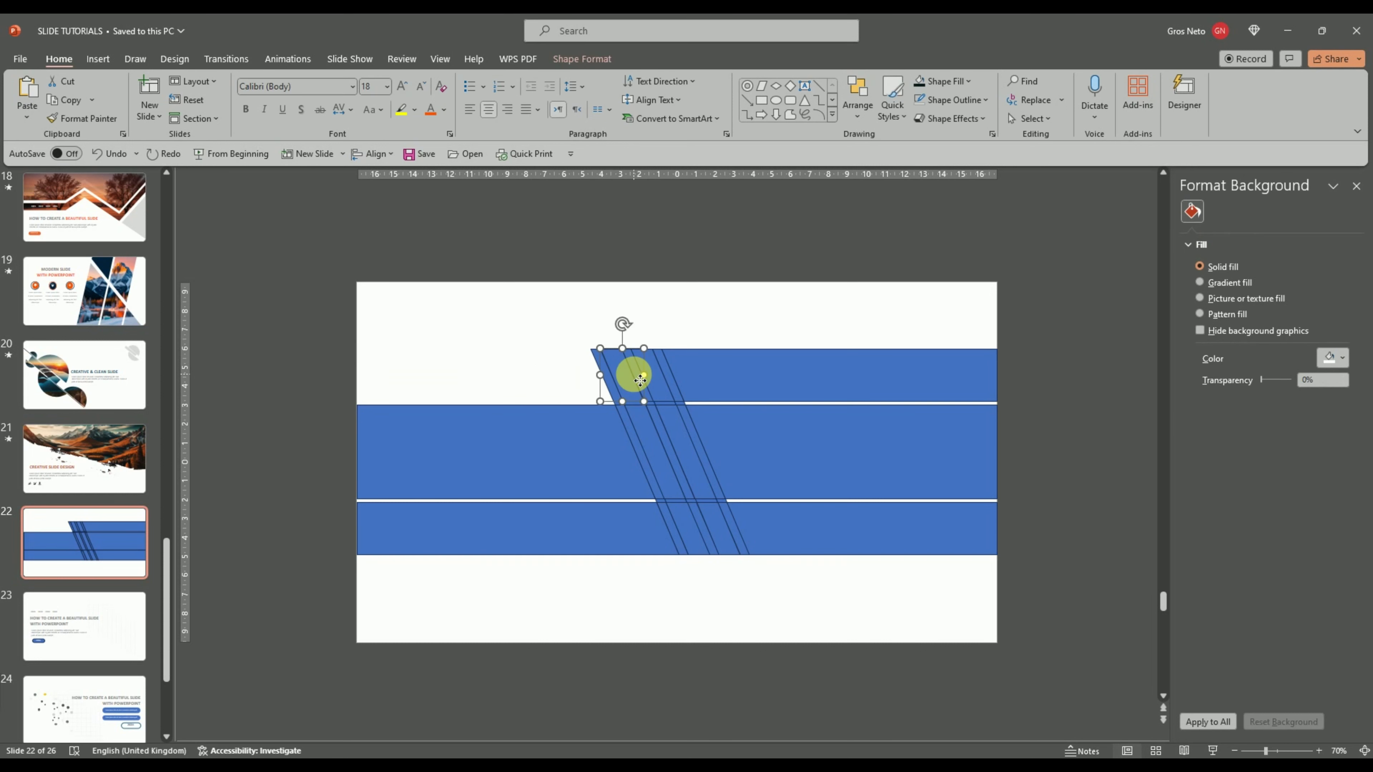
pyautogui.press('Delete')
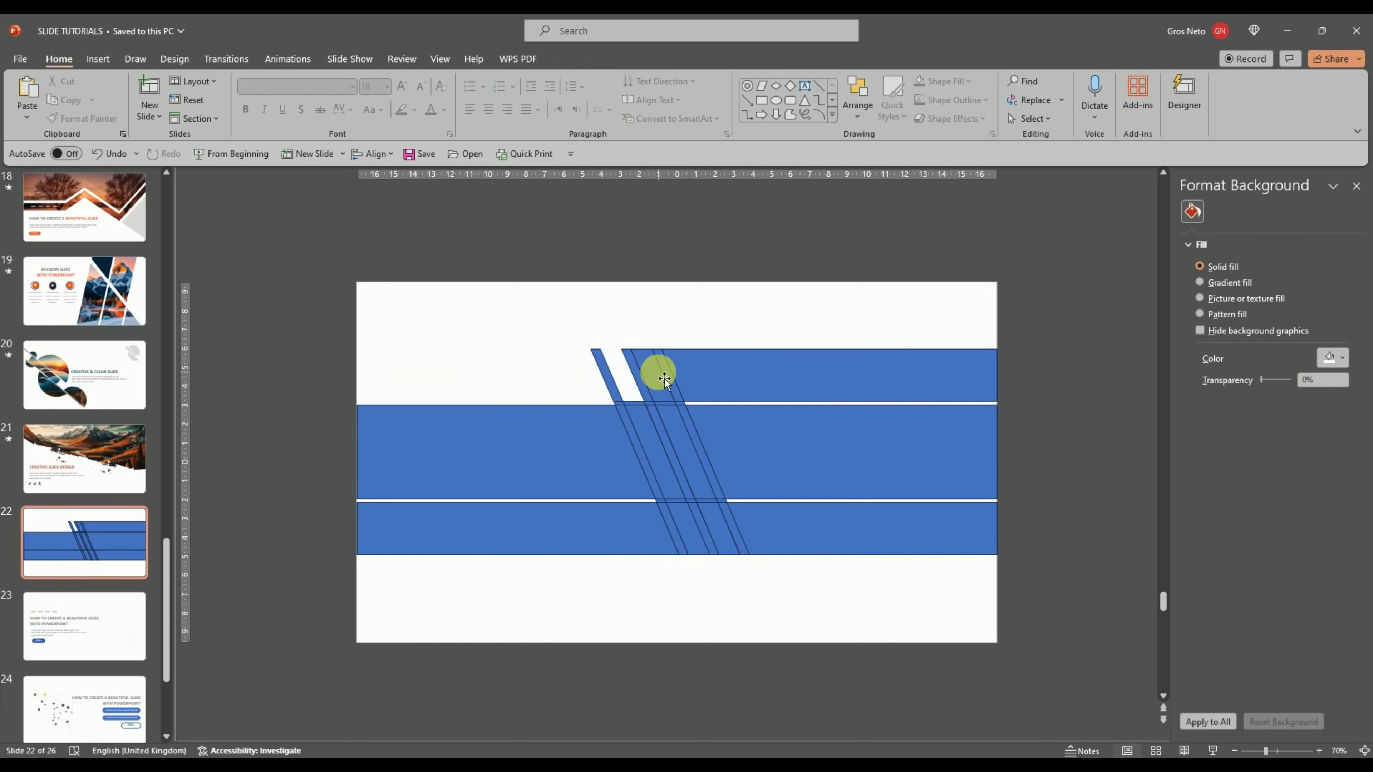
pyautogui.click(649, 390)
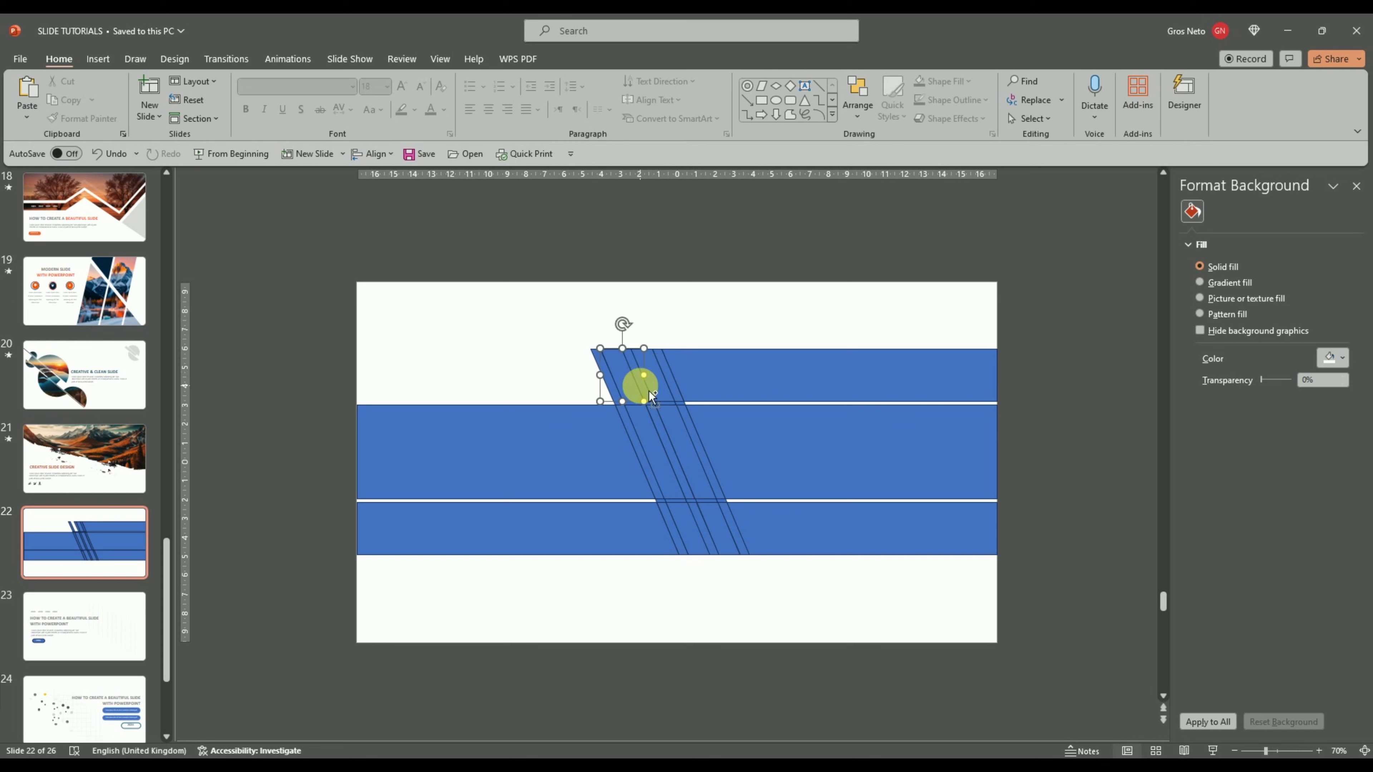
pyautogui.press('Delete')
# Delete another top-band piece to leave a white slash, keeping the right-hand piece
pyautogui.click(639, 373)
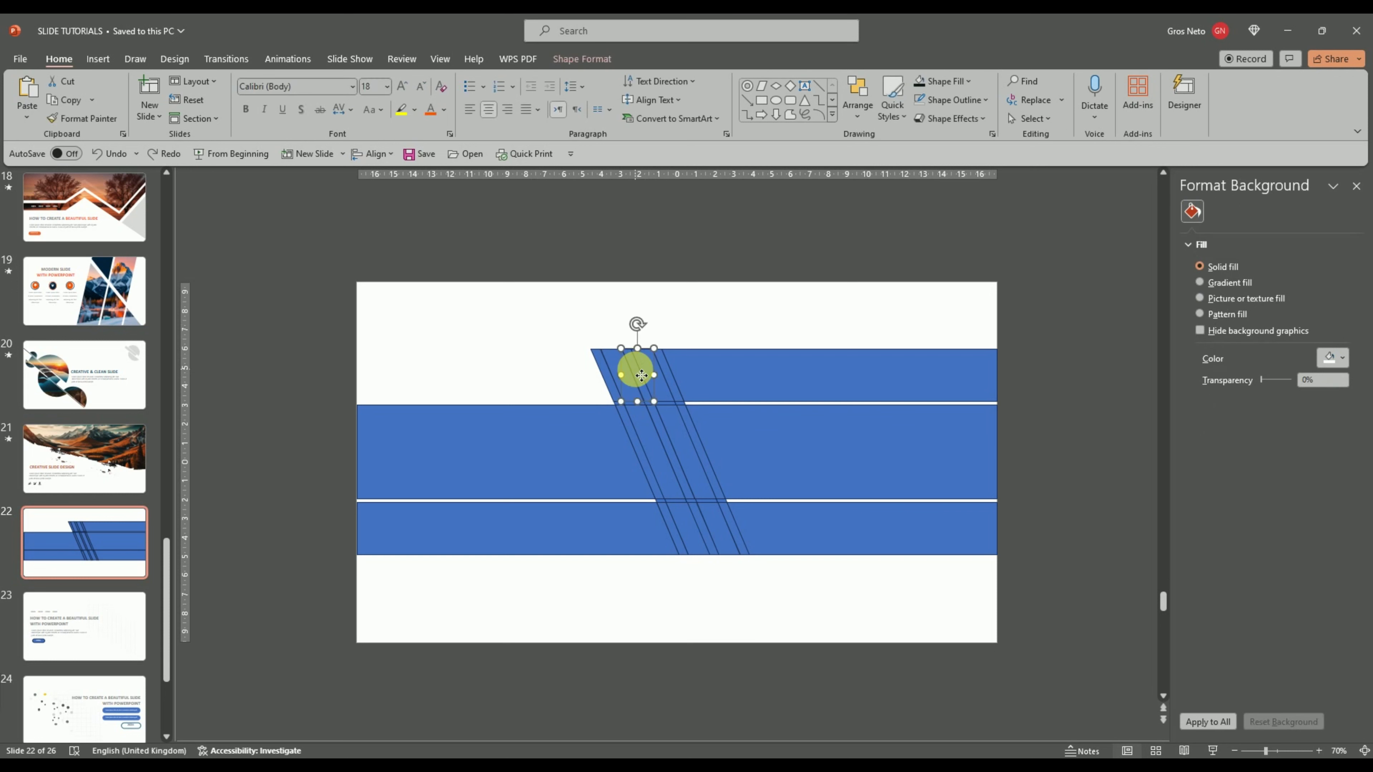
pyautogui.press('Delete')
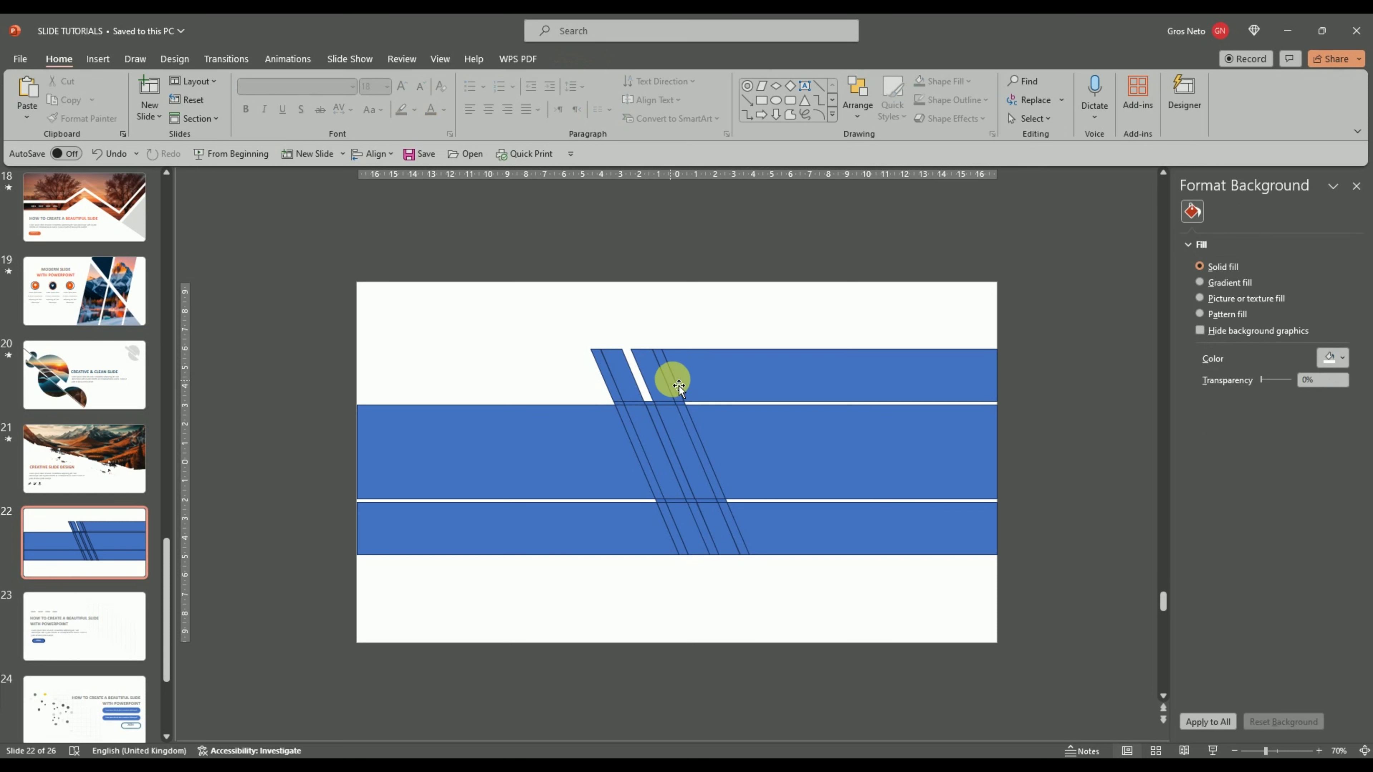
pyautogui.click(678, 384)
pyautogui.press('Delete')
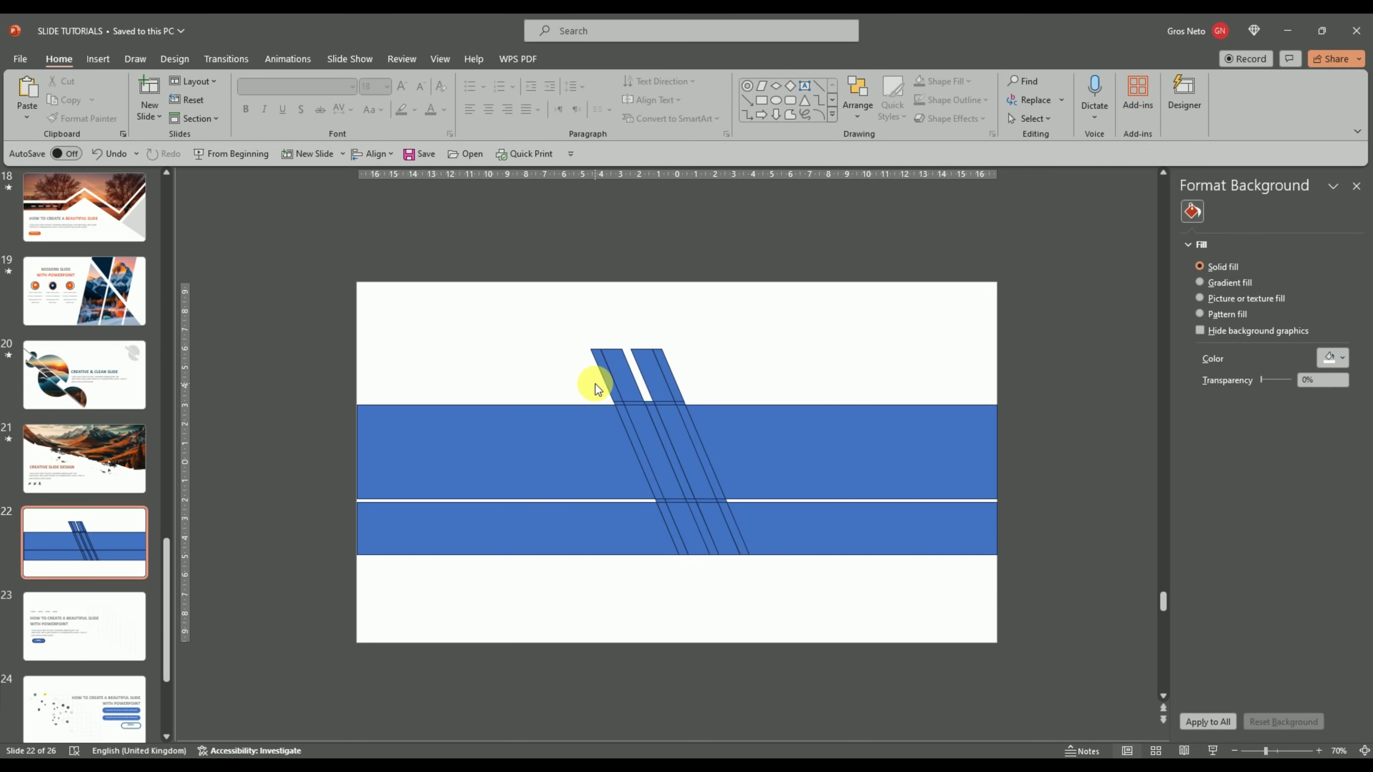
pyautogui.hotkey('ctrl', 'z')
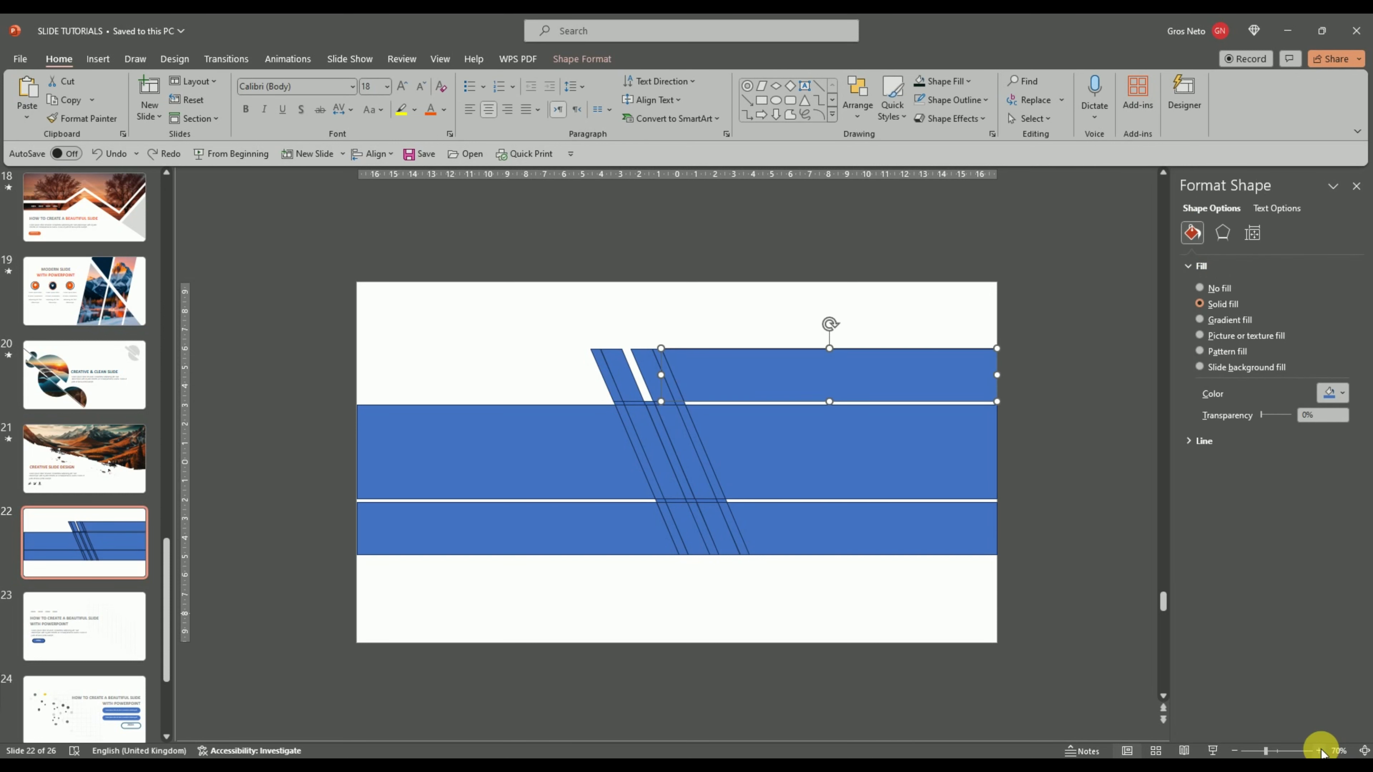
pyautogui.click(1318, 751)
# At 90% zoom, move a thin diagonal piece of the top band left to widen its white gap
pyautogui.click(1319, 751)
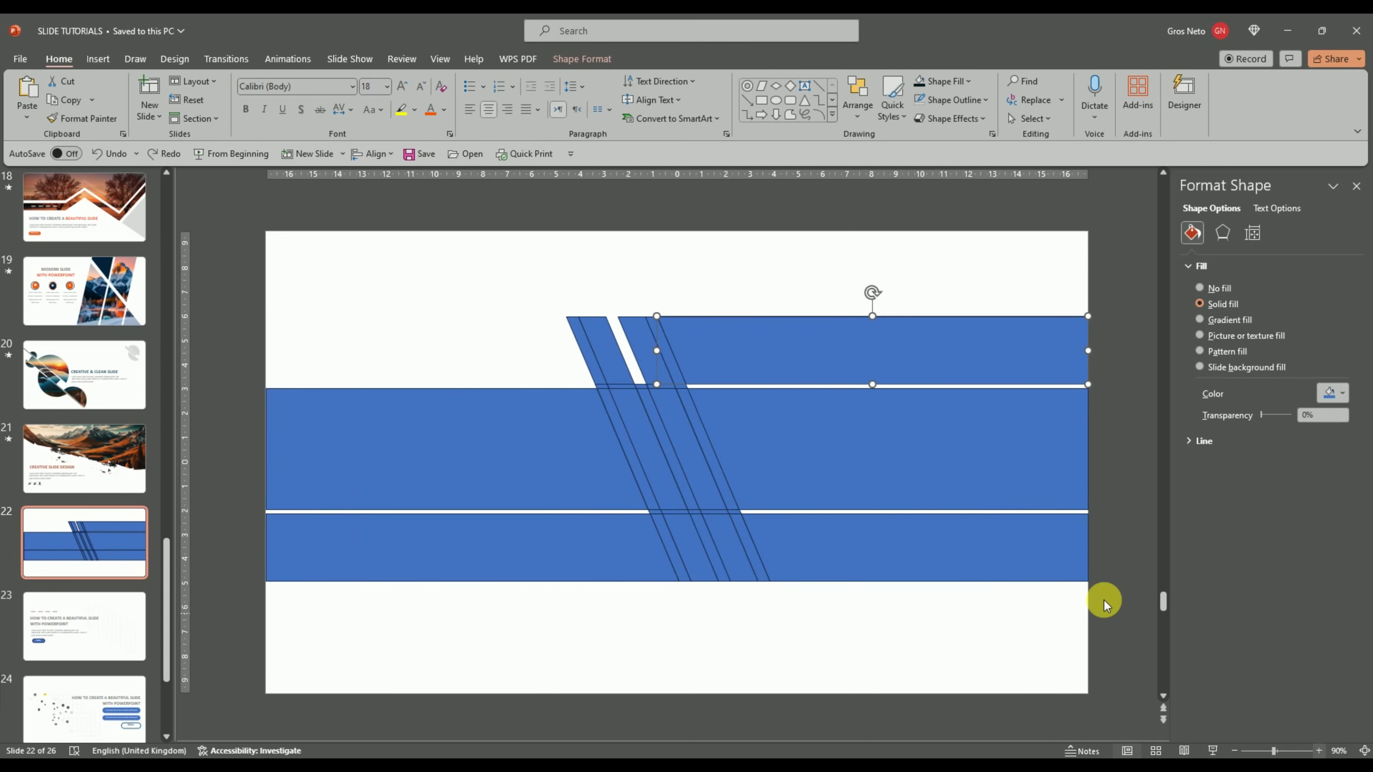
pyautogui.click(682, 266)
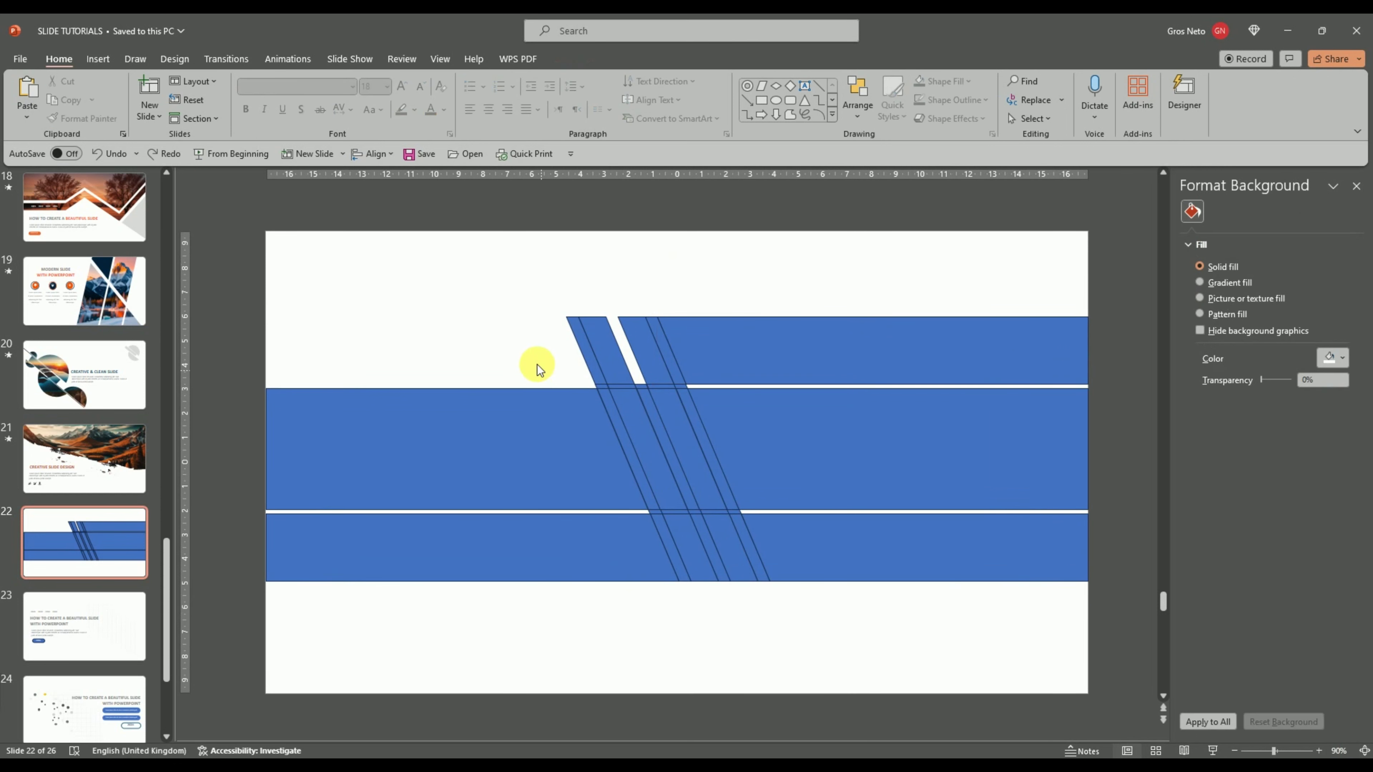
pyautogui.moveTo(656, 425); pyautogui.dragTo(728, 442)
pyautogui.click(726, 440)
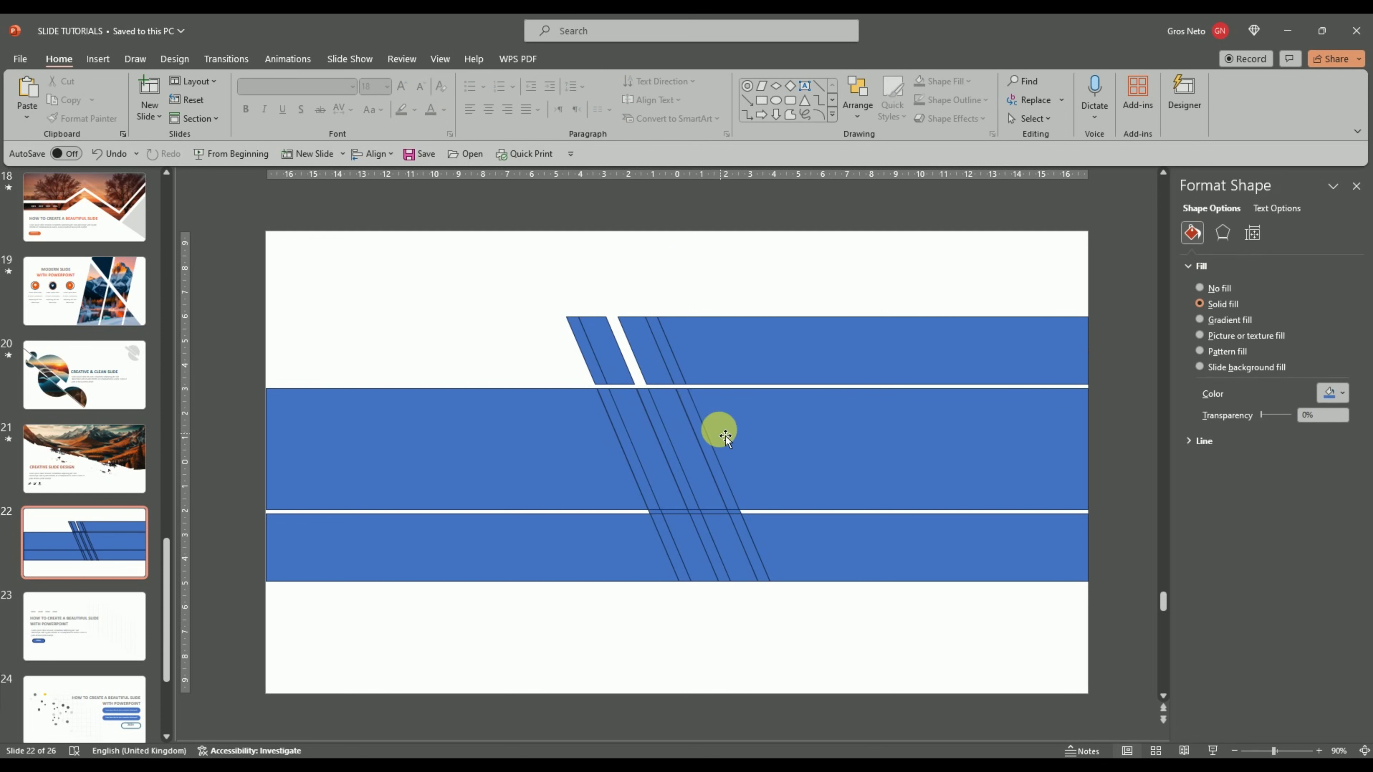
pyautogui.click(679, 365)
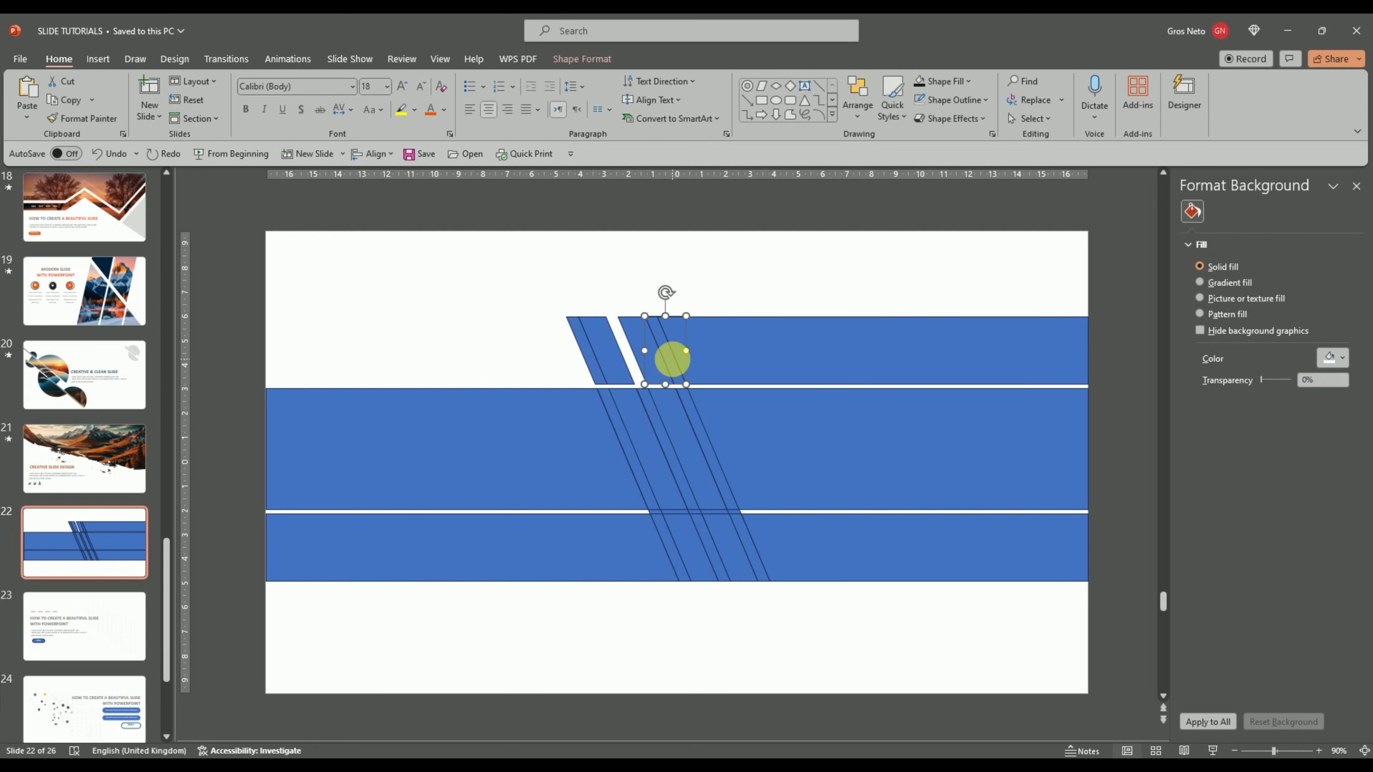
pyautogui.moveTo(679, 365); pyautogui.dragTo(634, 373)
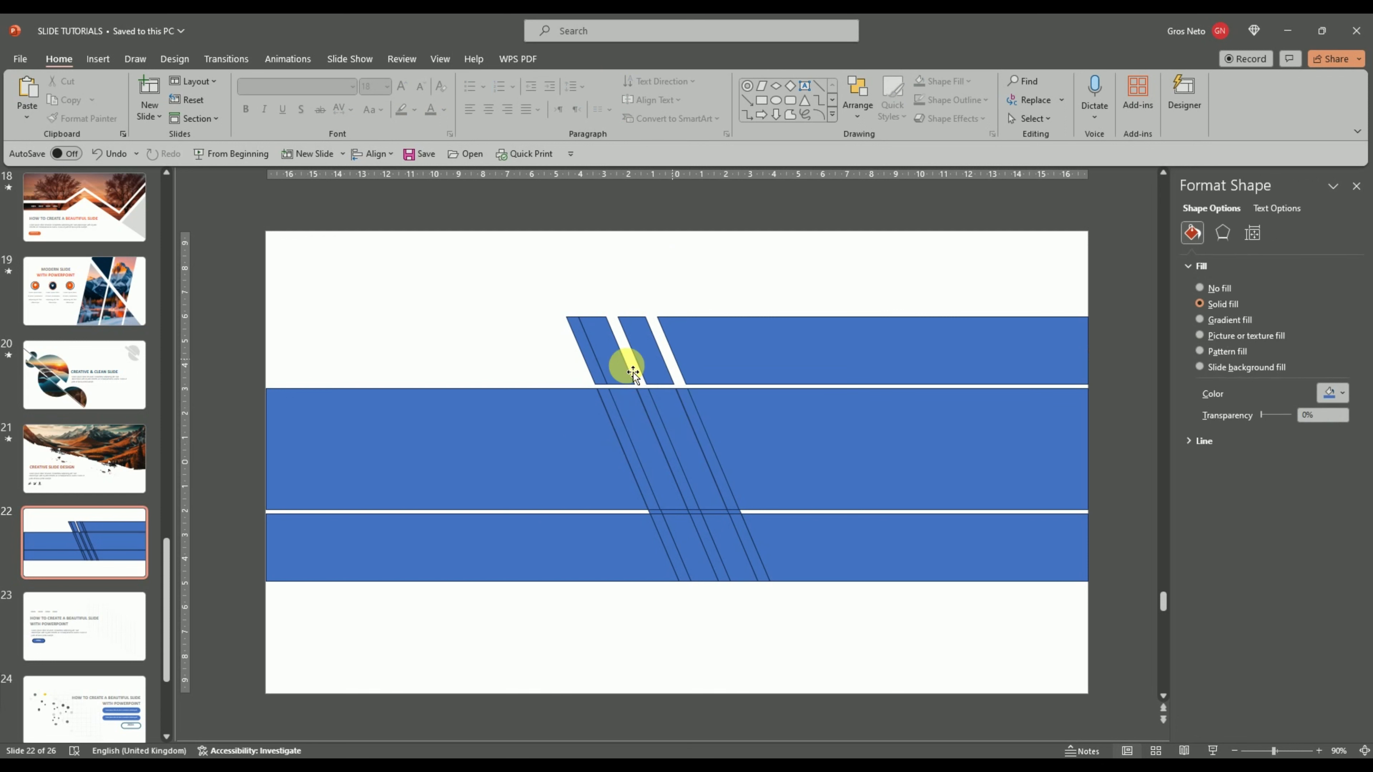
# Nudge the leftmost diagonal piece left and shift the slanted shape left to align the cuts
pyautogui.click(598, 361)
pyautogui.hotkey('ctrl', 'Left')
pyautogui.hotkey('ctrl', 'Left')
pyautogui.hotkey('ctrl', 'Left')
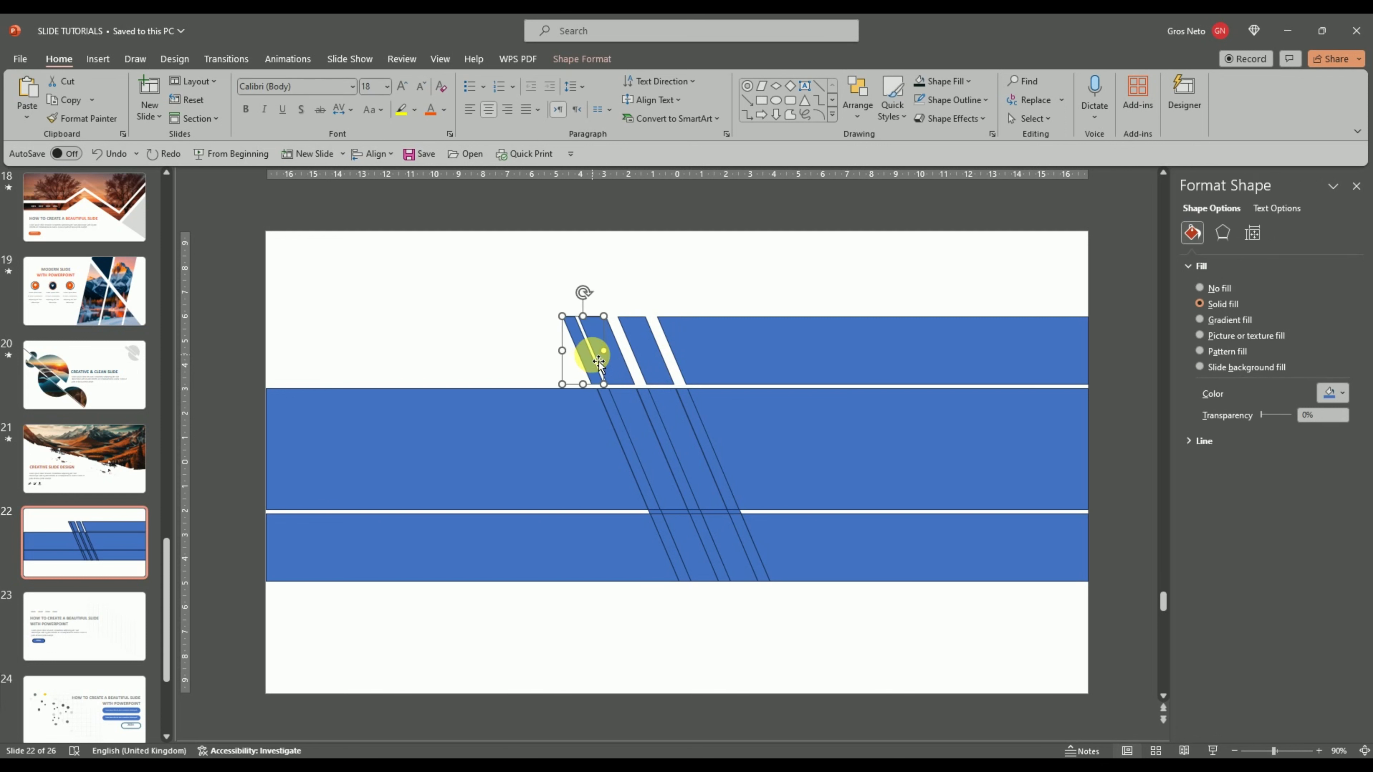
pyautogui.hotkey('ctrl', 'Left')
pyautogui.hotkey('ctrl', 'Left')
pyautogui.hotkey('ctrl', 'Left')
pyautogui.hotkey('ctrl', 'Left')
pyautogui.hotkey('ctrl', 'Left')
pyautogui.hotkey('ctrl', 'Left')
pyautogui.hotkey('ctrl', 'Left')
pyautogui.hotkey('ctrl', 'Left')
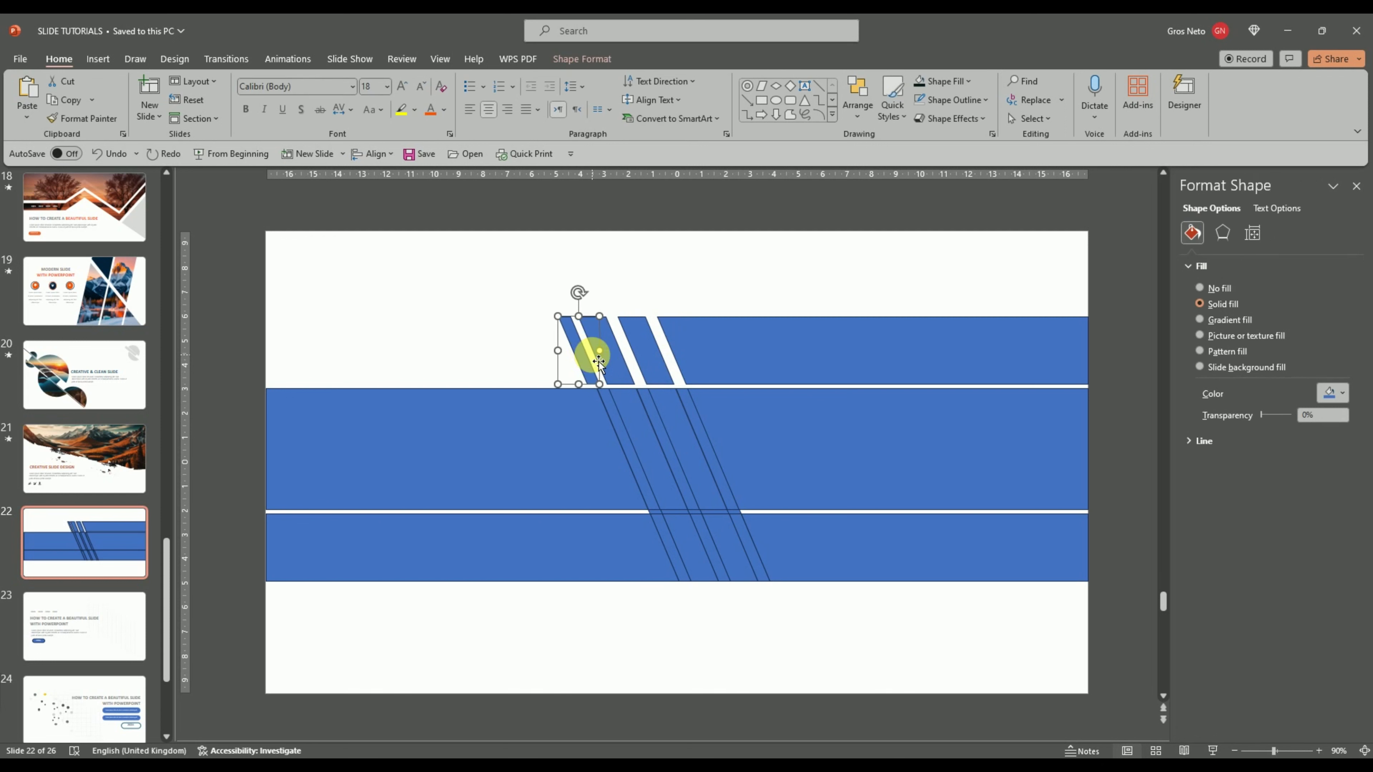
pyautogui.click(704, 435)
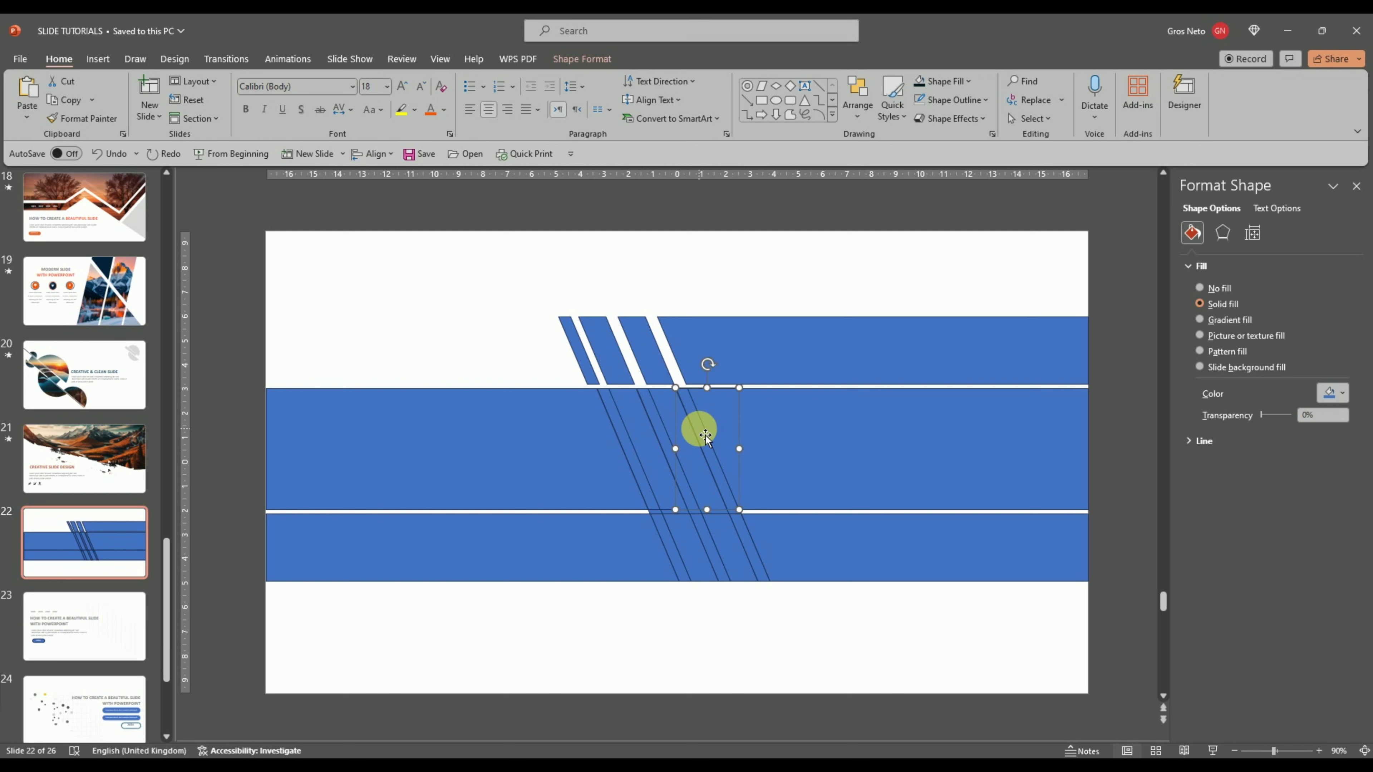
pyautogui.moveTo(705, 434); pyautogui.dragTo(627, 446)
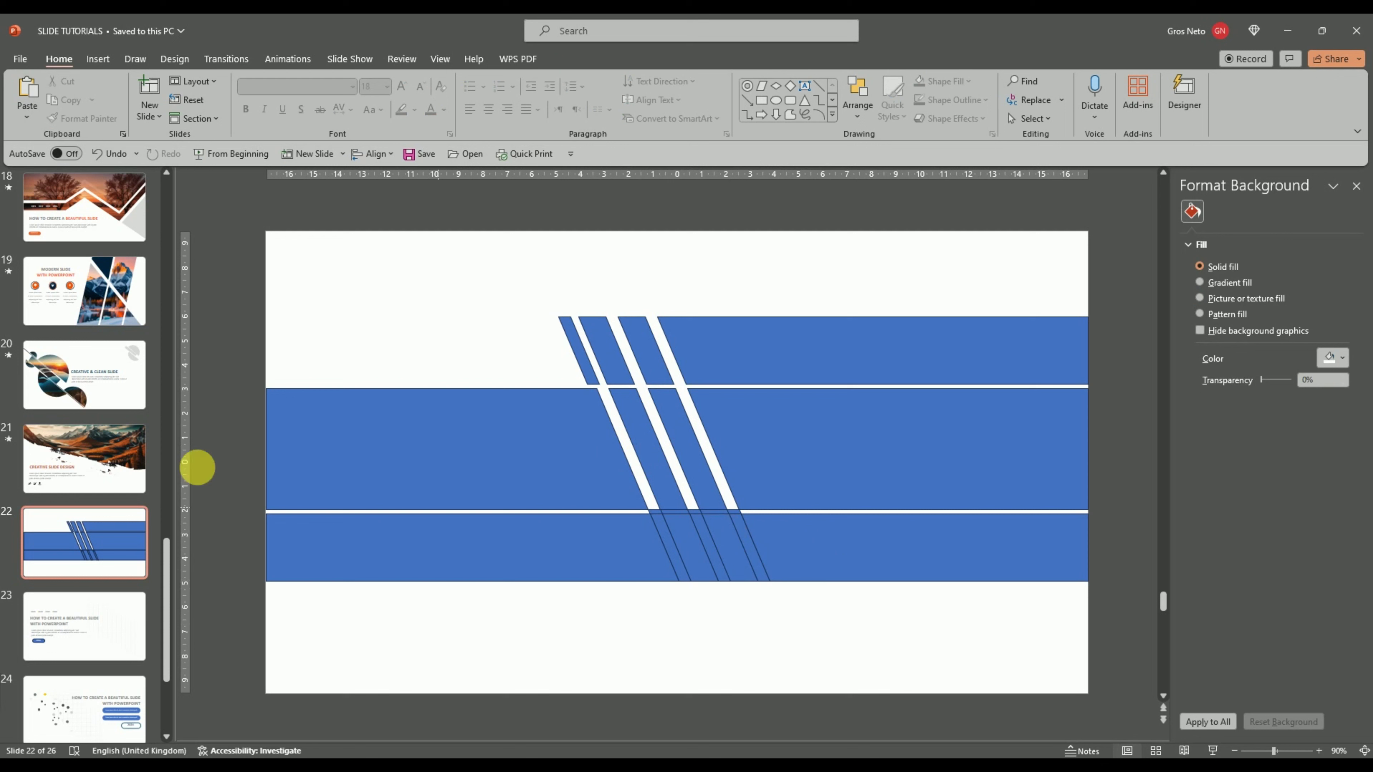
# Delete the five small stripe fragments on the white line between the middle and bottom bands
pyautogui.moveTo(218, 478); pyautogui.dragTo(872, 532)
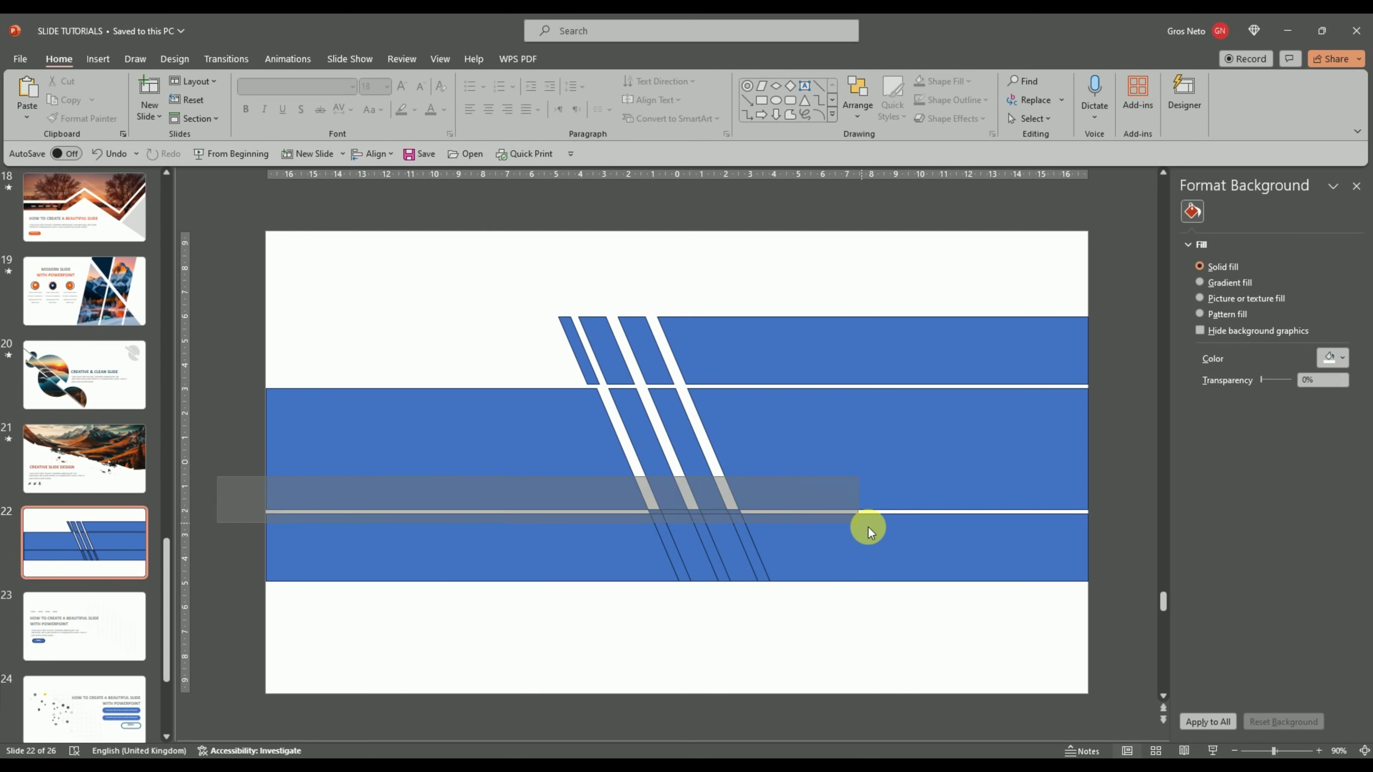
pyautogui.press('Delete')
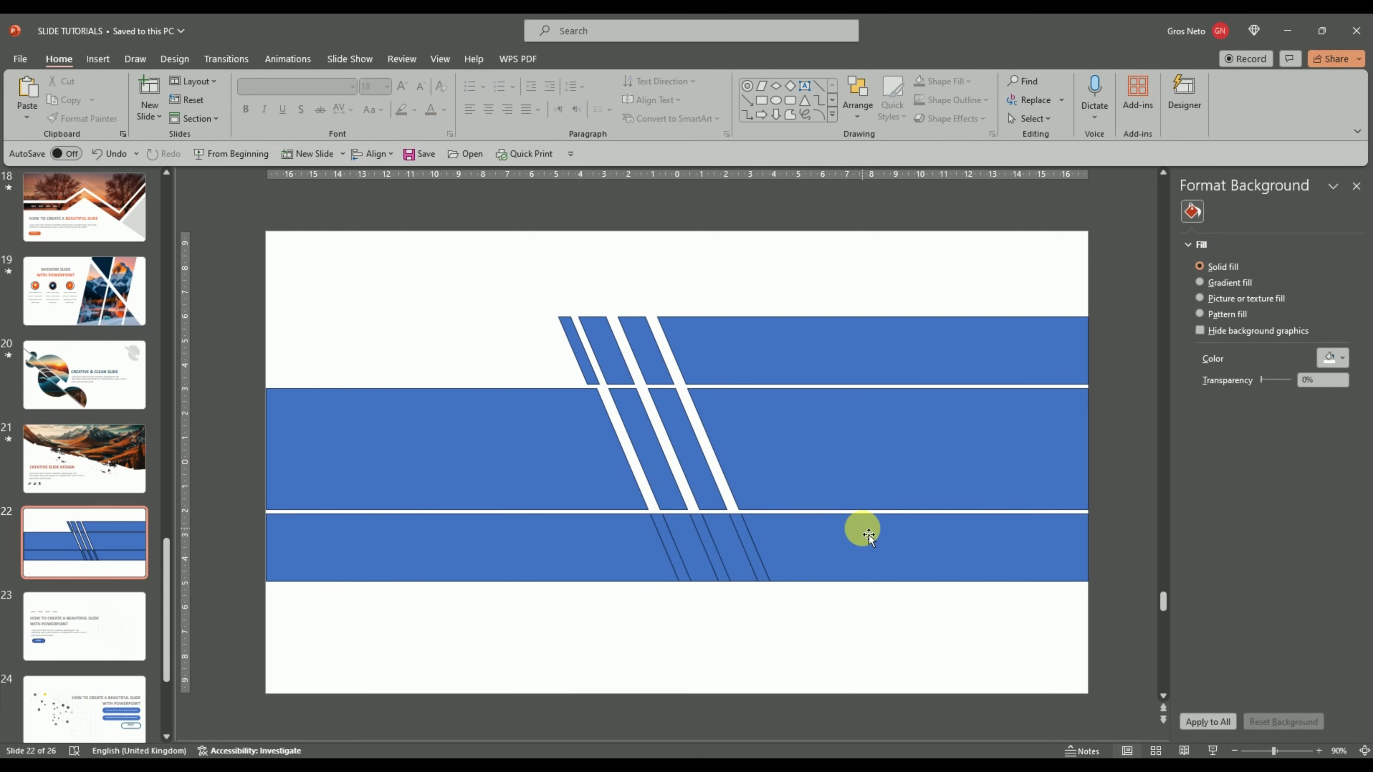
pyautogui.hotkey('ctrl', 'z')
pyautogui.click(241, 481)
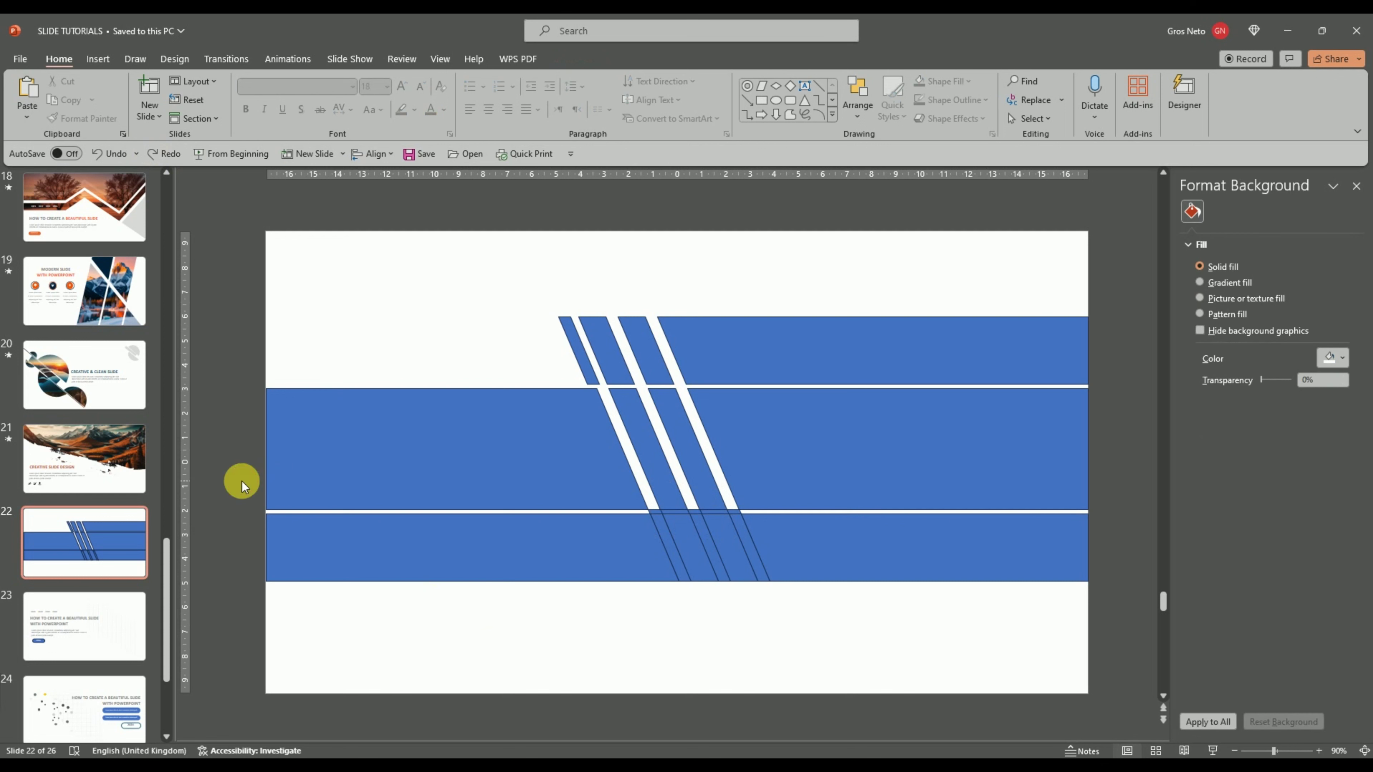
pyautogui.moveTo(487, 555); pyautogui.dragTo(812, 544)
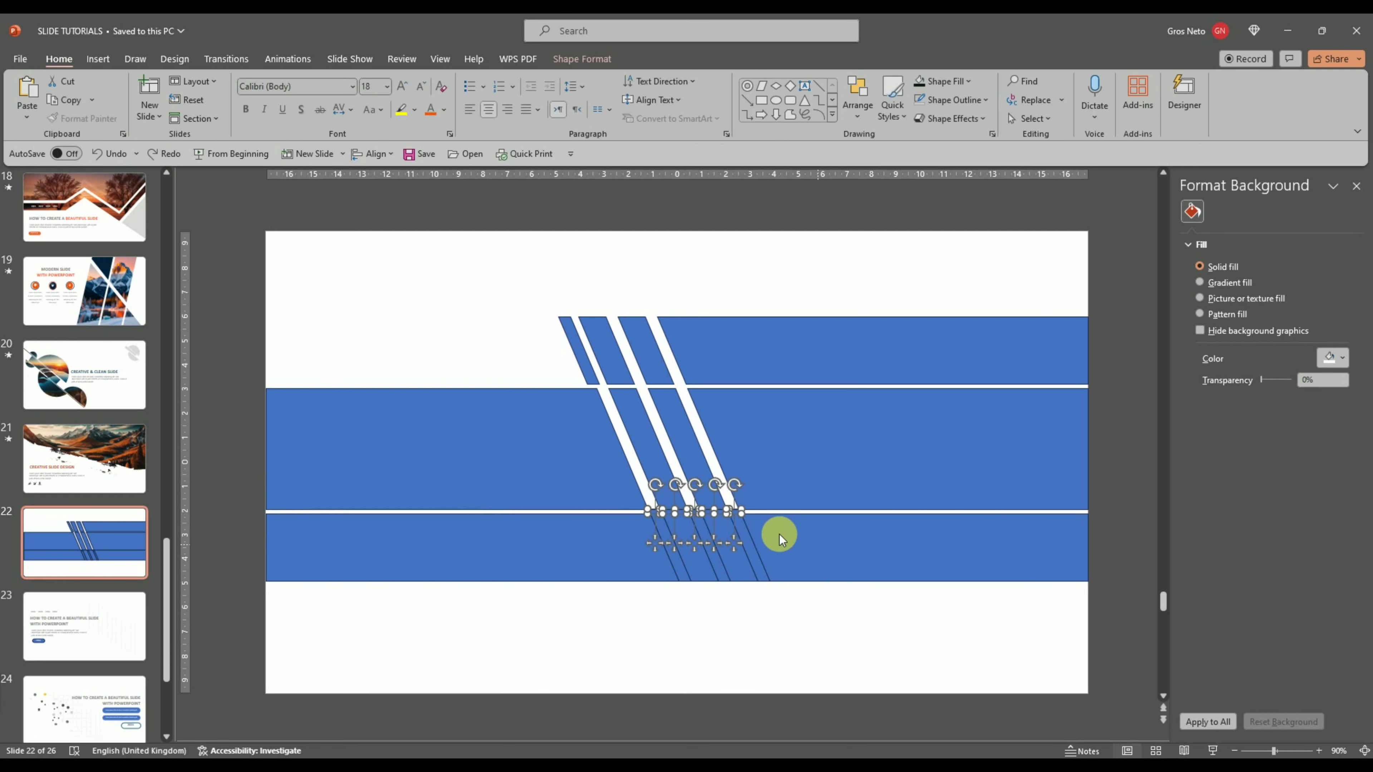
pyautogui.press('Delete')
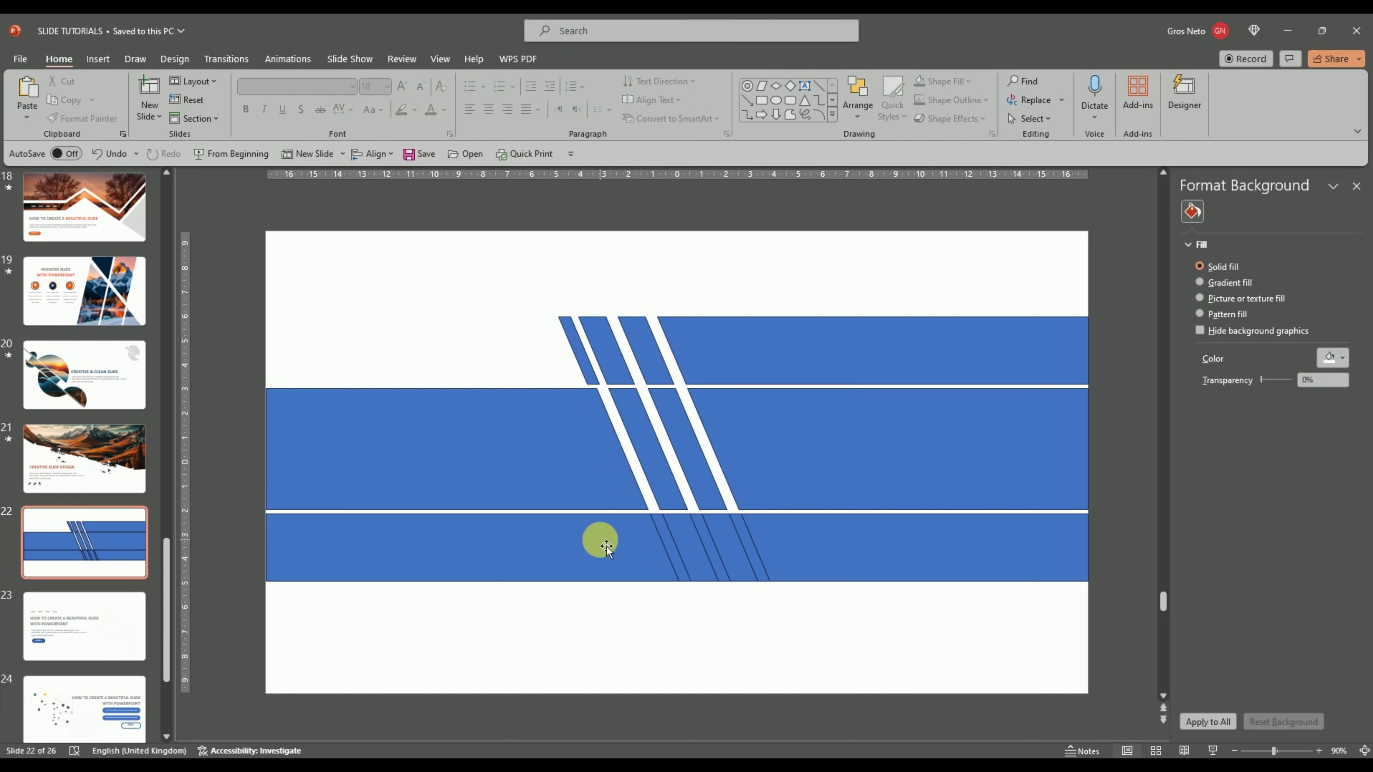
# Delete the bottom band's left rectangle and two narrow strips, then nudge the leftover strip into place
pyautogui.click(606, 546)
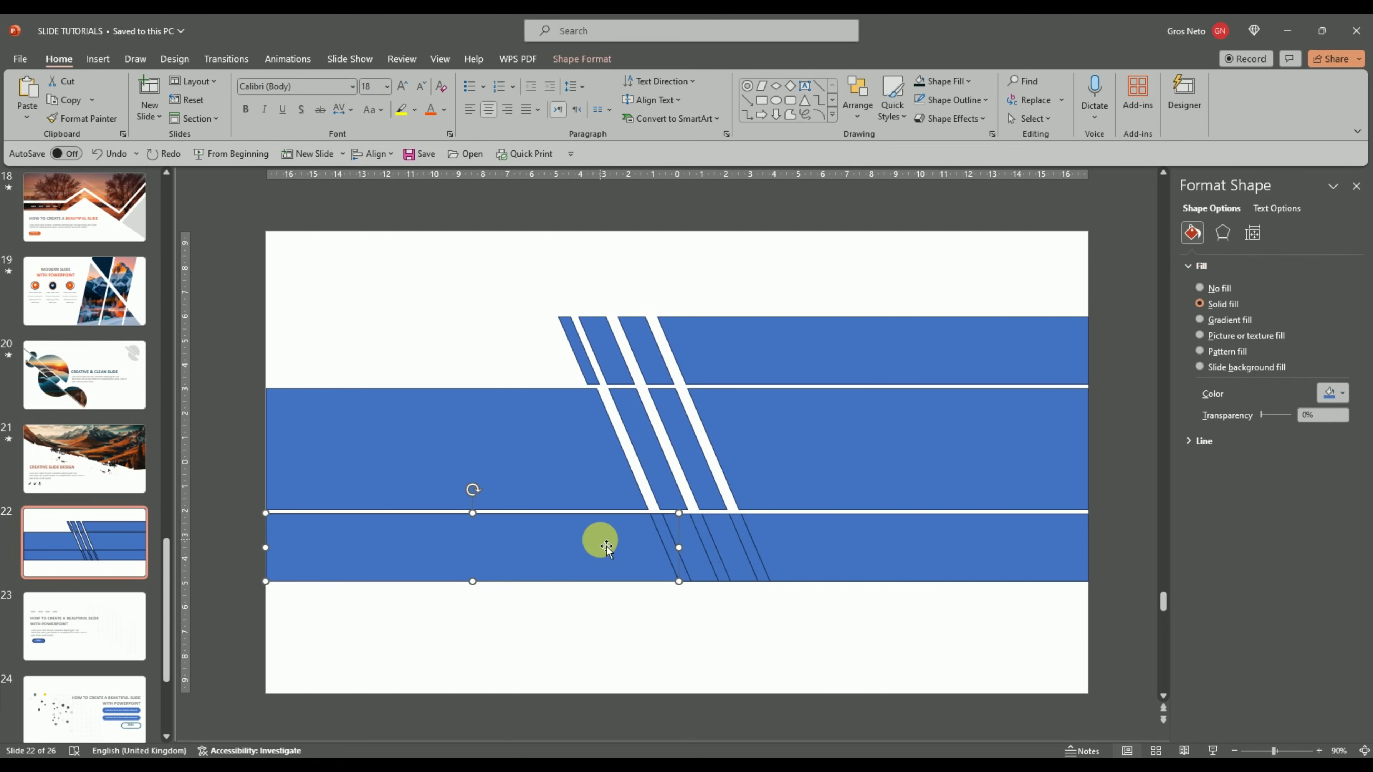
pyautogui.press('Delete')
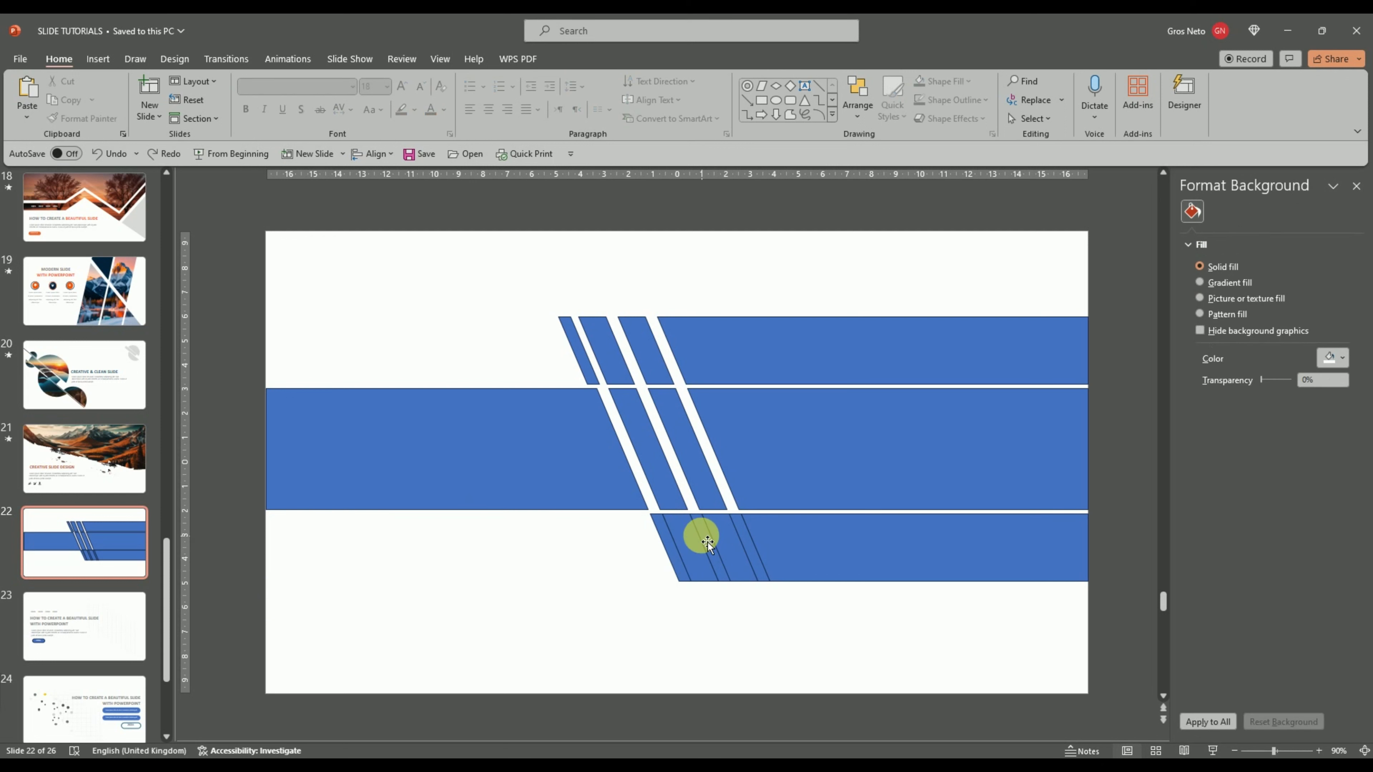
pyautogui.moveTo(707, 542); pyautogui.dragTo(697, 529)
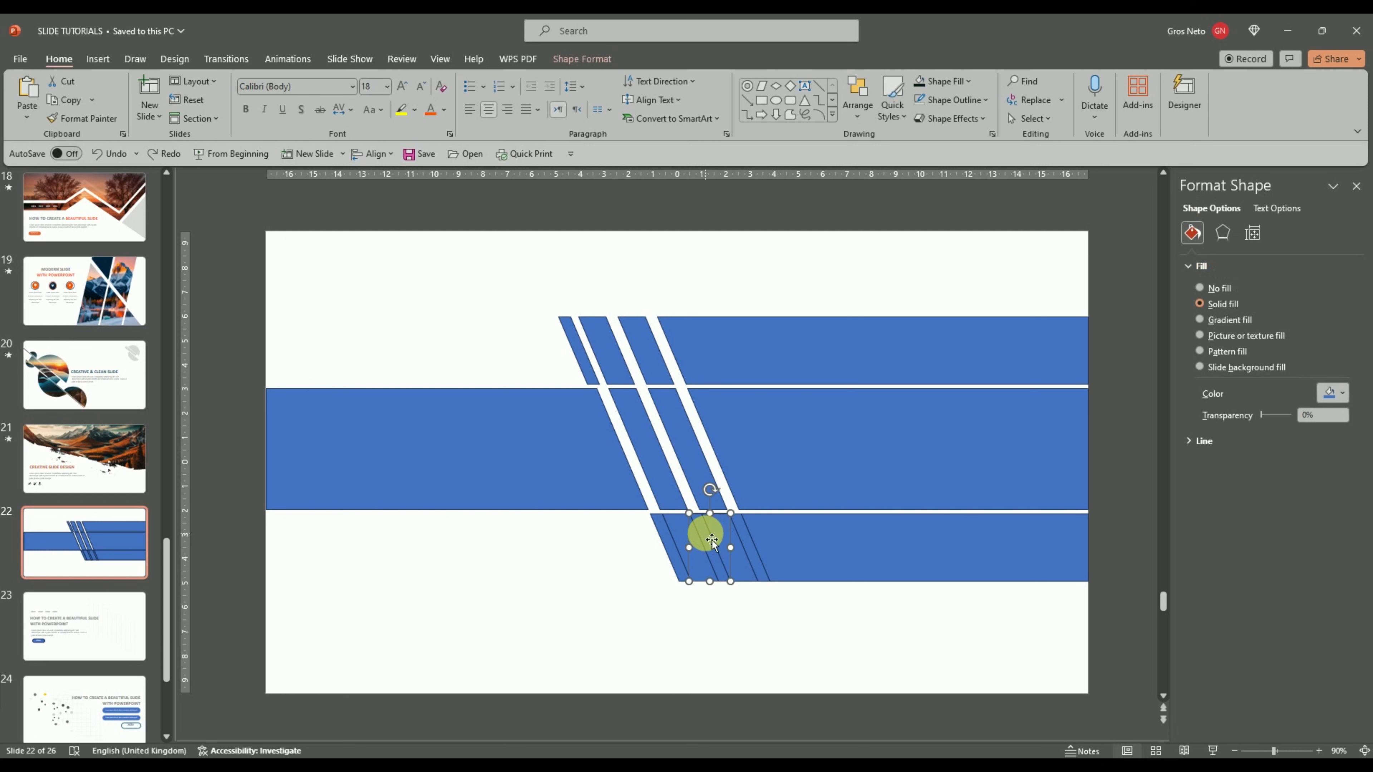
pyautogui.press('Delete')
pyautogui.click(749, 541)
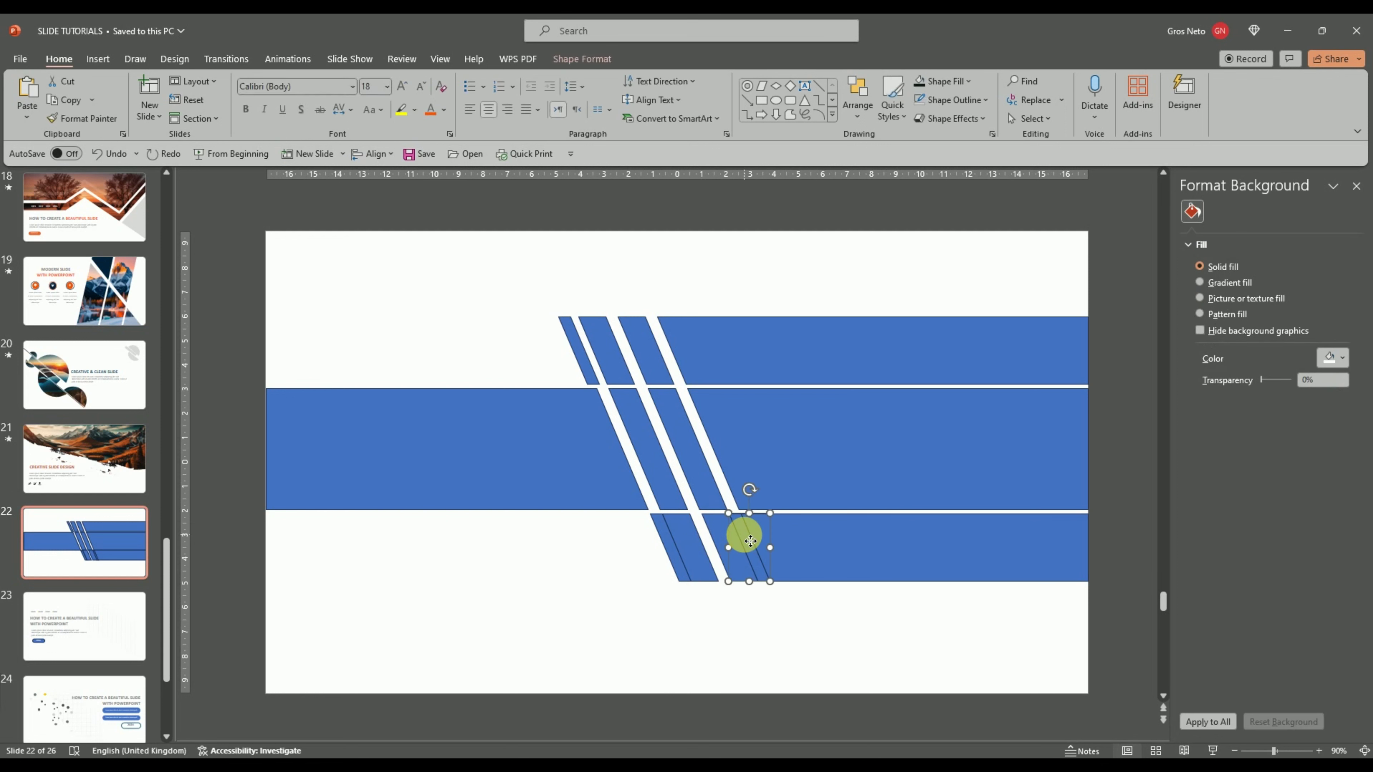
pyautogui.press('Delete')
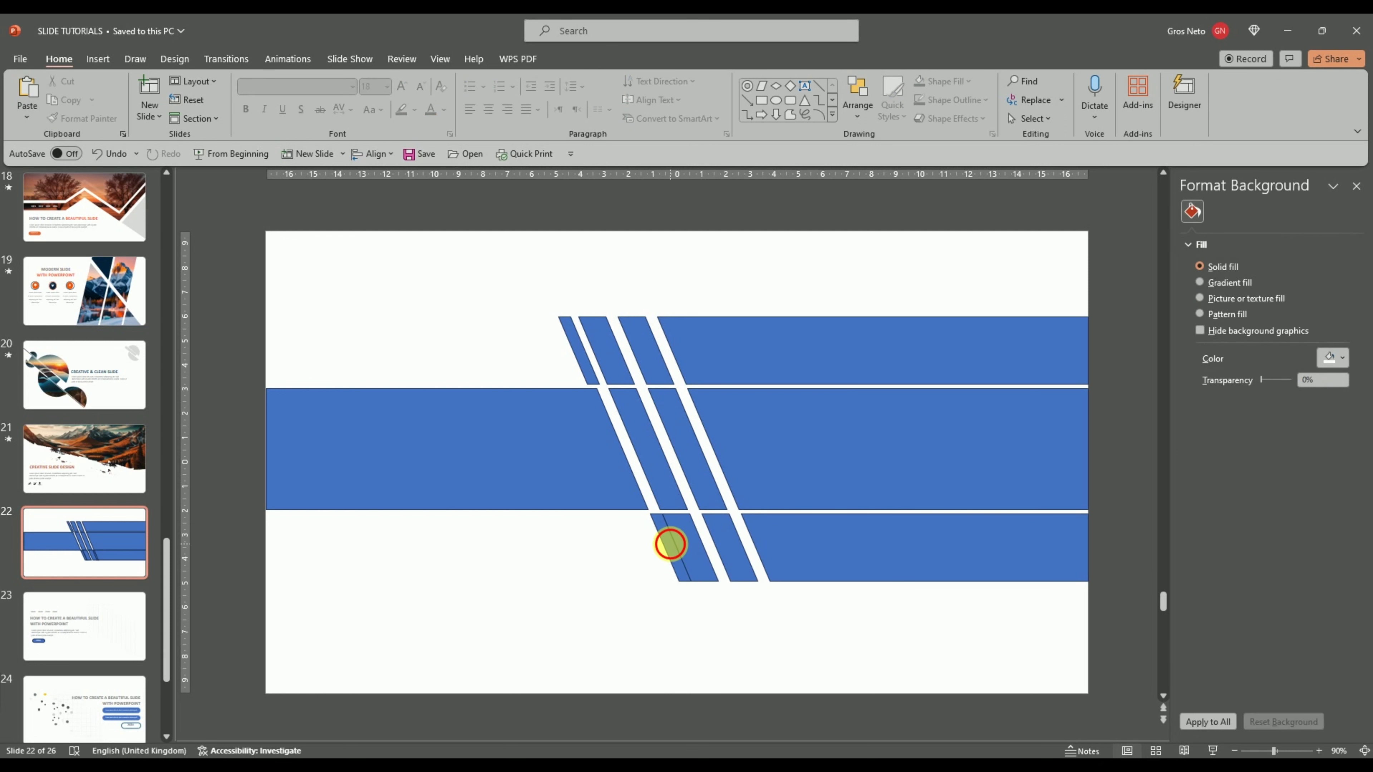
pyautogui.click(676, 549)
pyautogui.moveTo(676, 548); pyautogui.dragTo(681, 555)
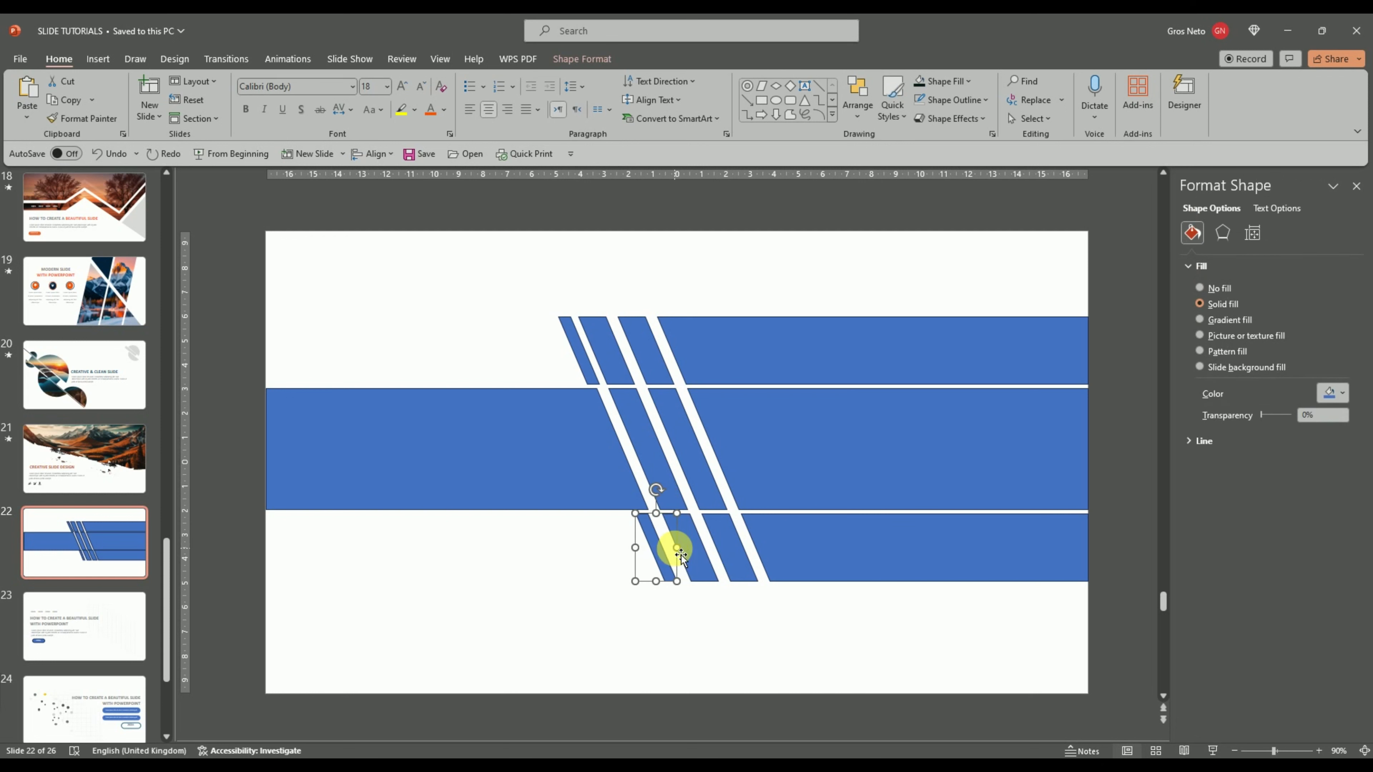
pyautogui.click(436, 323)
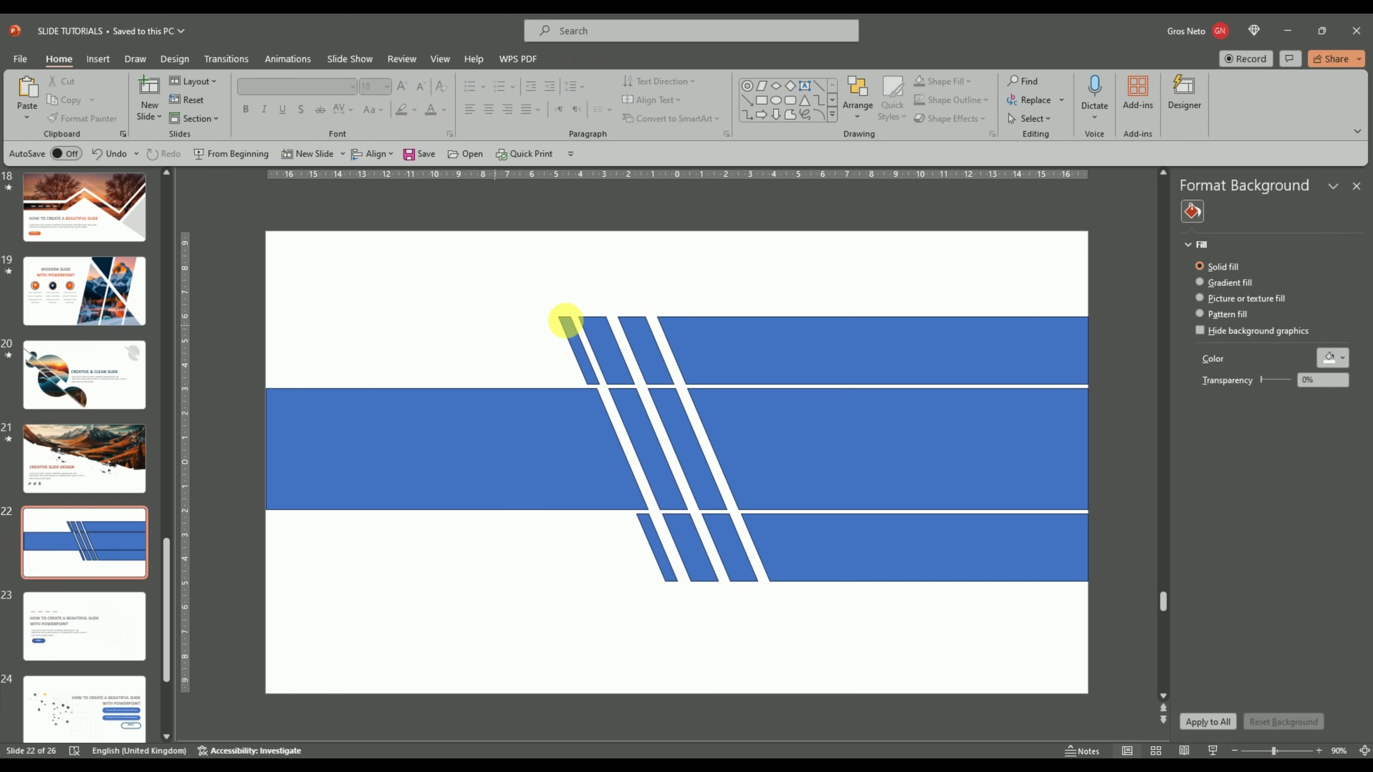
# Select and copy all nine band and diagonal strip pieces, then switch to Slide Master view
pyautogui.click(614, 346)
pyautogui.keyDown('shift'); pyautogui.click(652, 349); pyautogui.keyUp('shift')
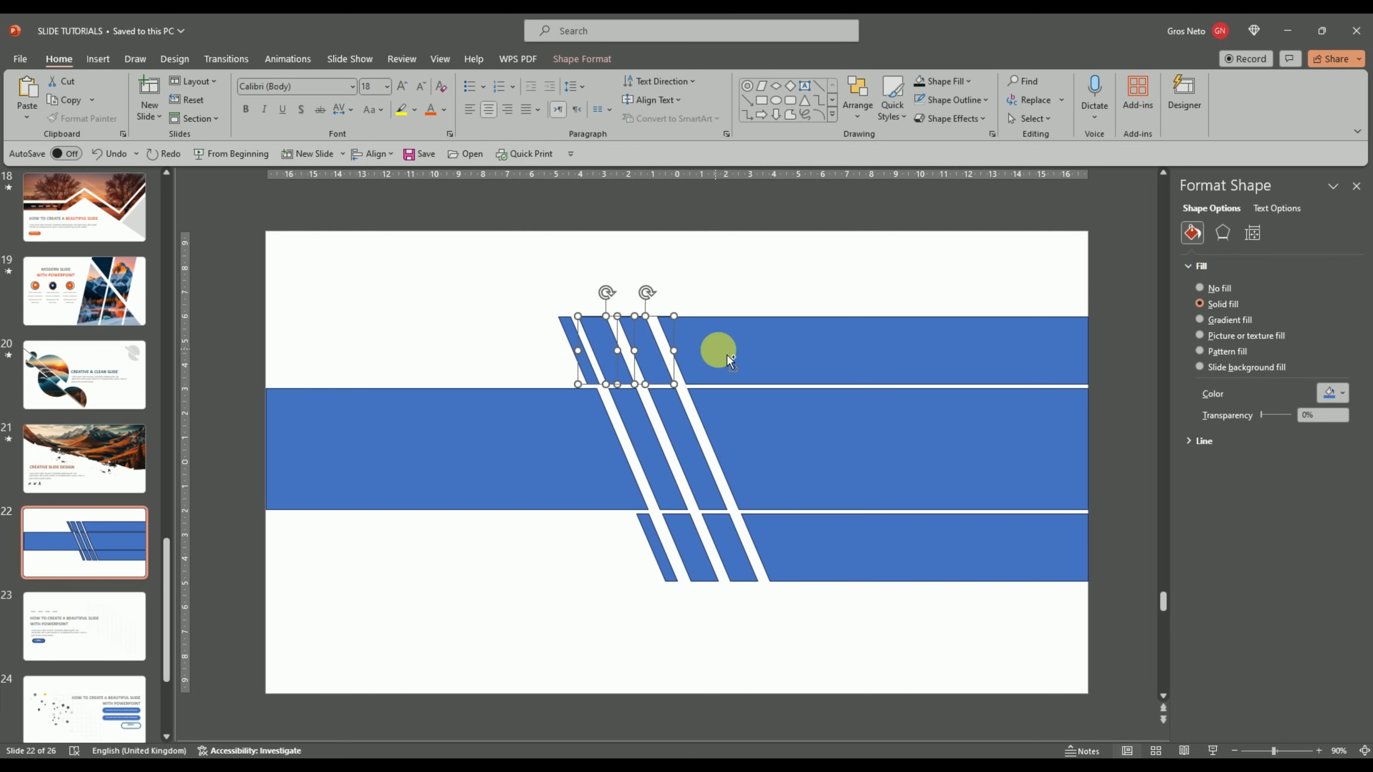
pyautogui.keyDown('shift'); pyautogui.click(717, 349); pyautogui.keyUp('shift')
pyautogui.keyDown('shift'); pyautogui.click(702, 448); pyautogui.keyUp('shift')
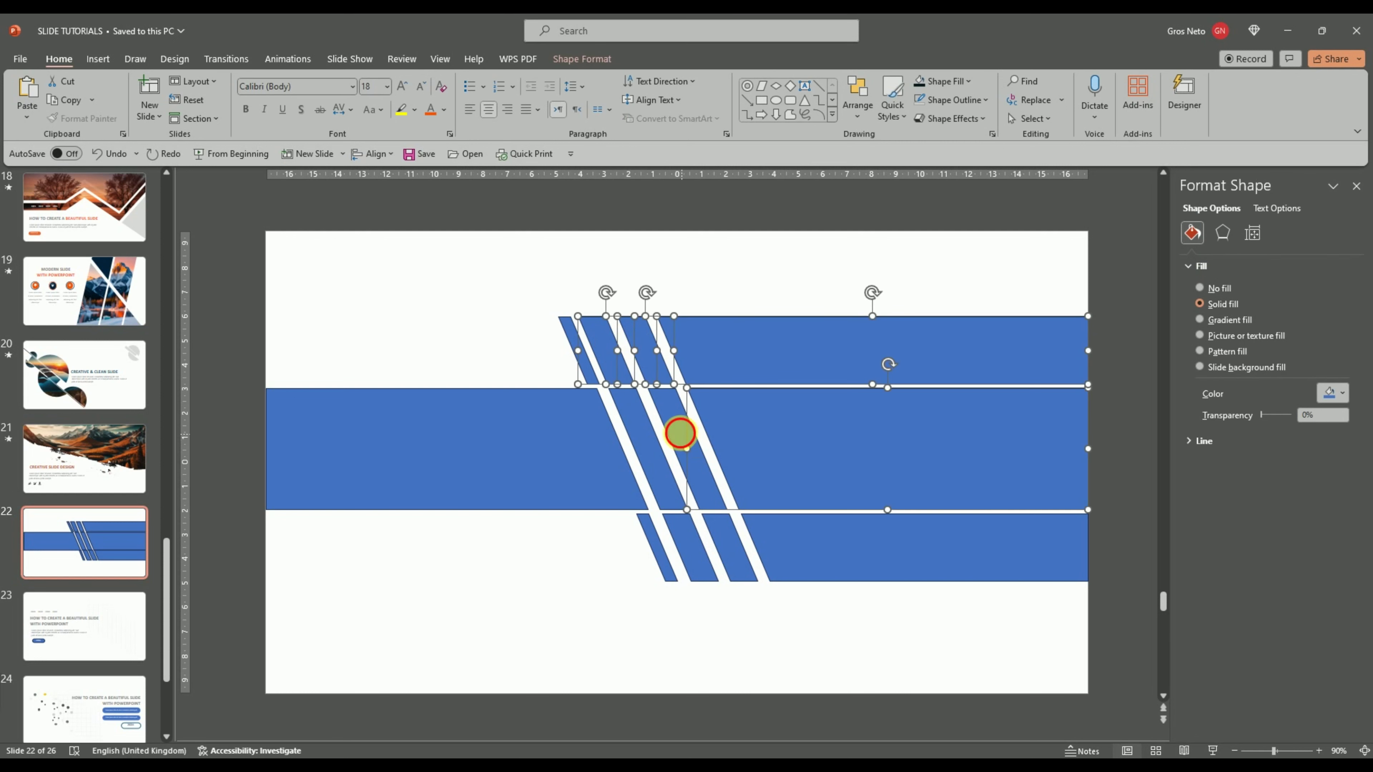
pyautogui.keyDown('shift'); pyautogui.click(651, 439); pyautogui.keyUp('shift')
pyautogui.keyDown('shift'); pyautogui.click(567, 424); pyautogui.keyUp('shift')
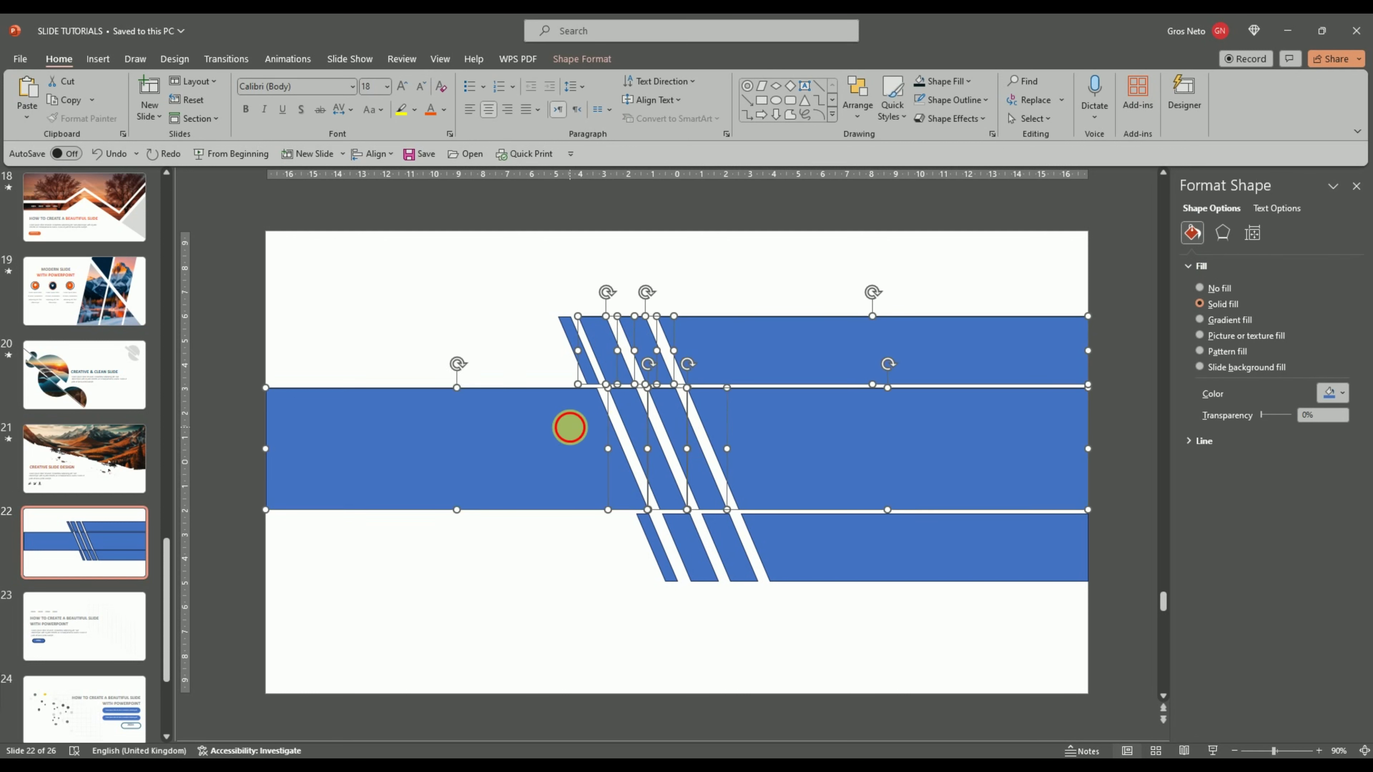
pyautogui.keyDown('shift'); pyautogui.click(698, 552); pyautogui.keyUp('shift')
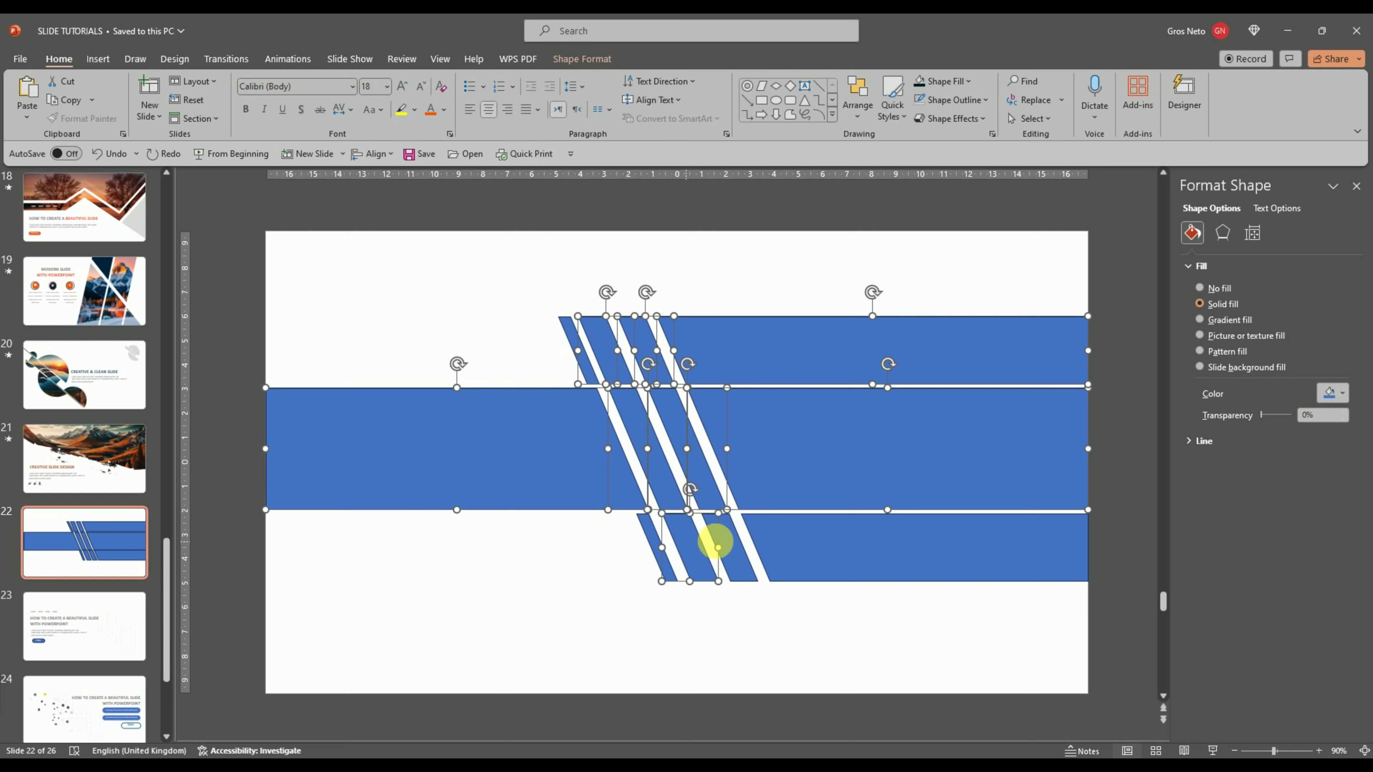
pyautogui.keyDown('shift'); pyautogui.click(735, 549); pyautogui.keyUp('shift')
pyautogui.keyDown('shift'); pyautogui.click(791, 538); pyautogui.keyUp('shift')
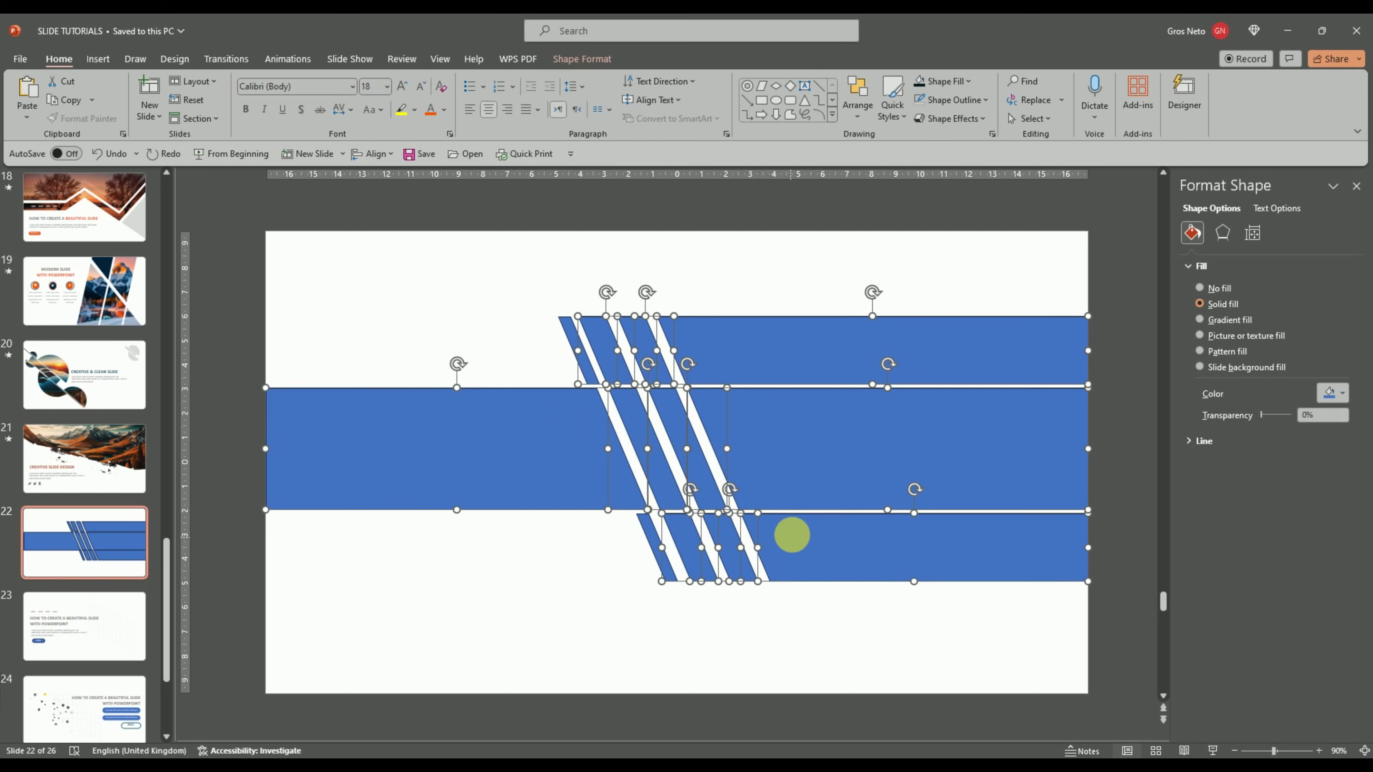
pyautogui.rightClick(764, 376)
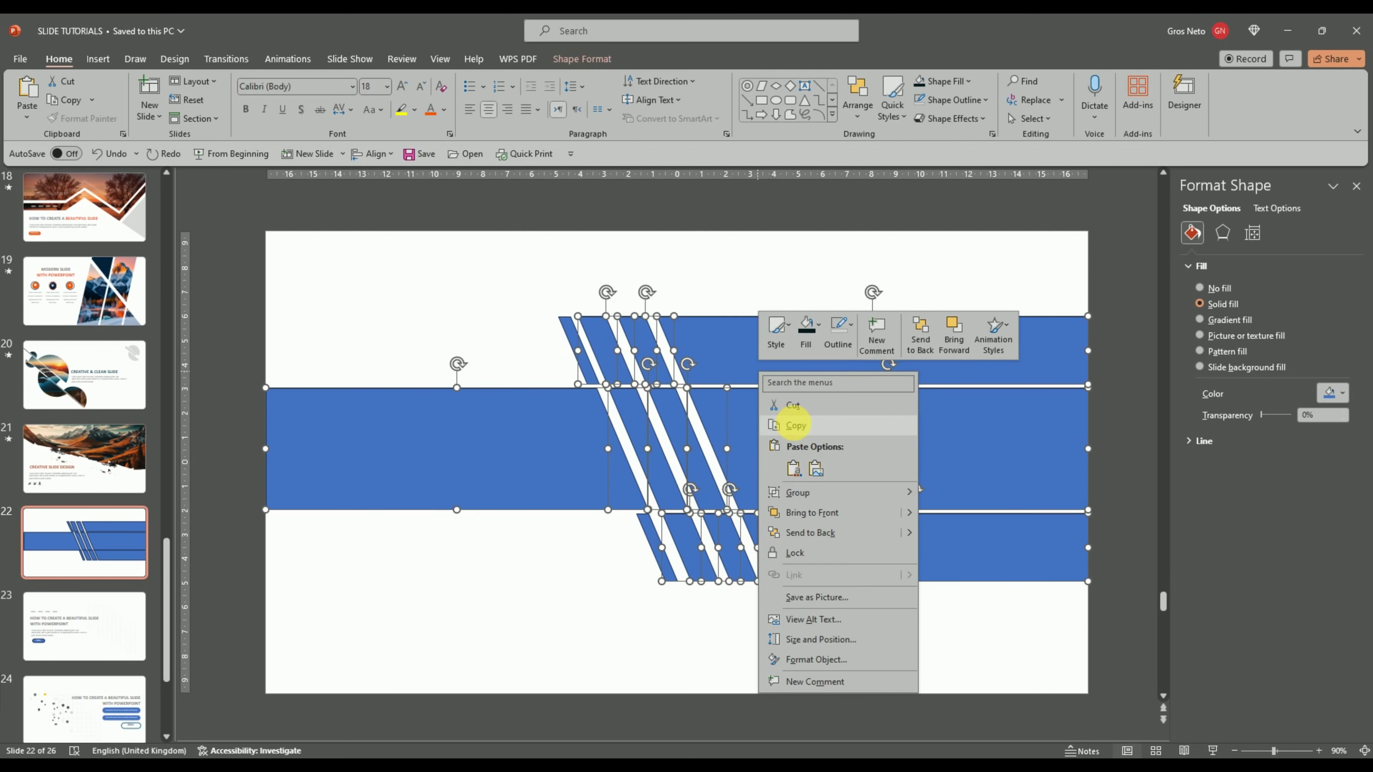
pyautogui.click(794, 425)
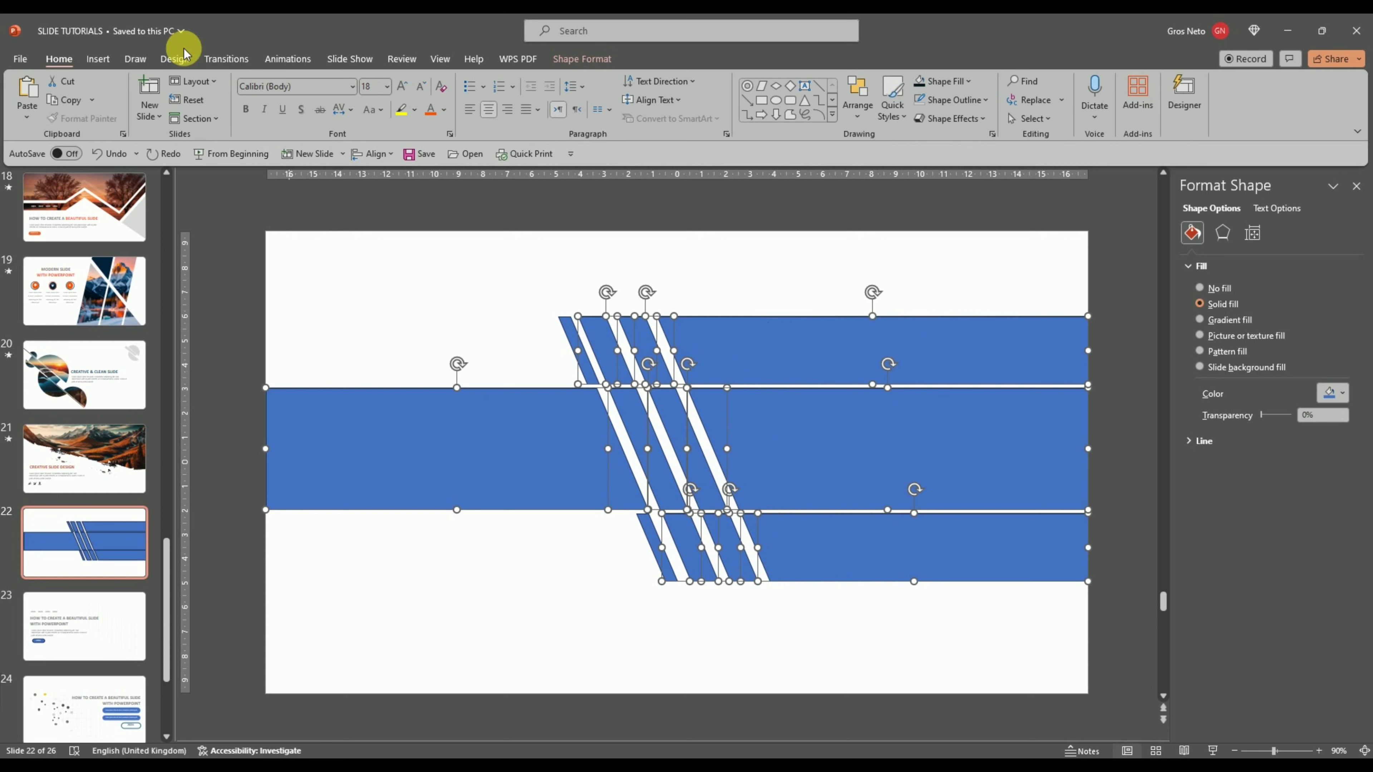
pyautogui.click(436, 60)
pyautogui.click(208, 100)
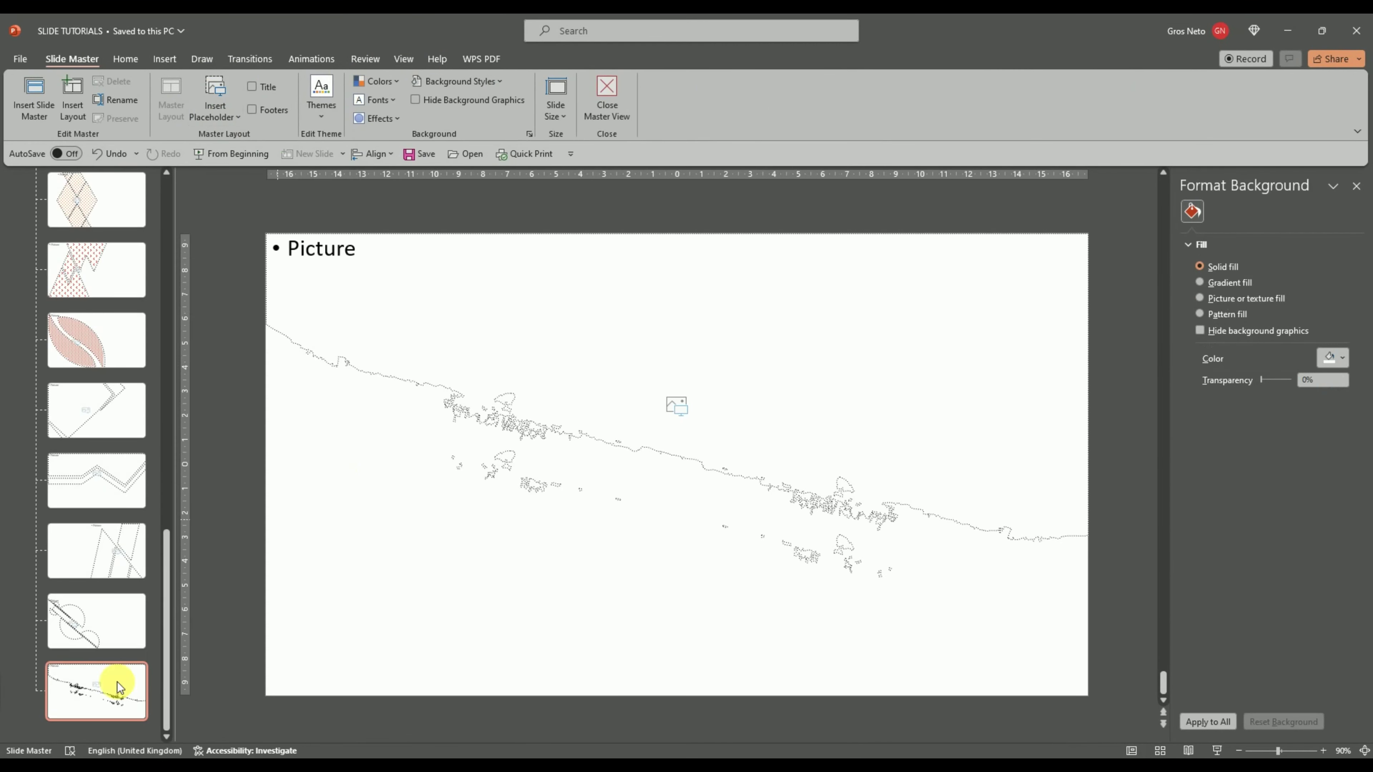
# Insert a new layout in the slide master and delete all of its placeholders
pyautogui.press('Return')
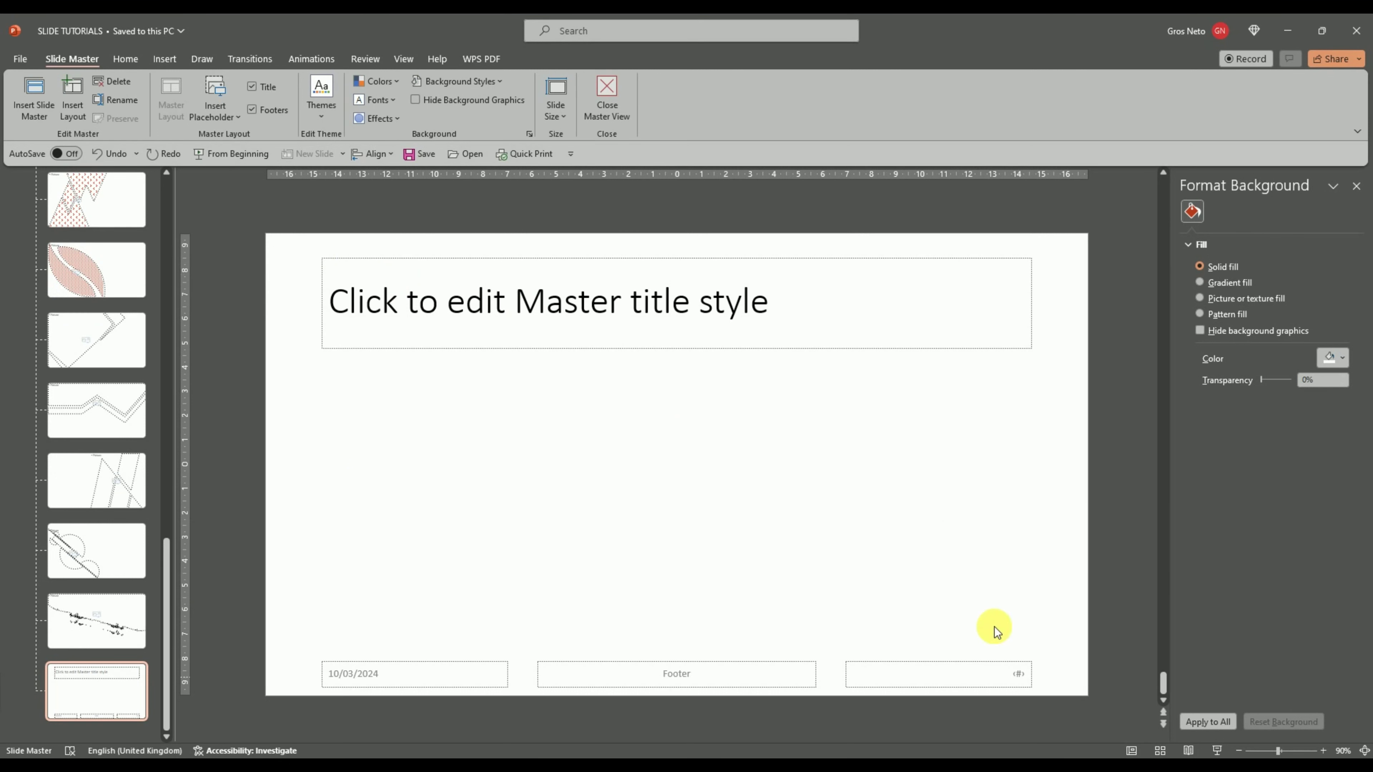
pyautogui.moveTo(228, 211)
pyautogui.mouseDown()
pyautogui.moveTo(1131, 749)
pyautogui.moveTo(1063, 714)
pyautogui.mouseUp()
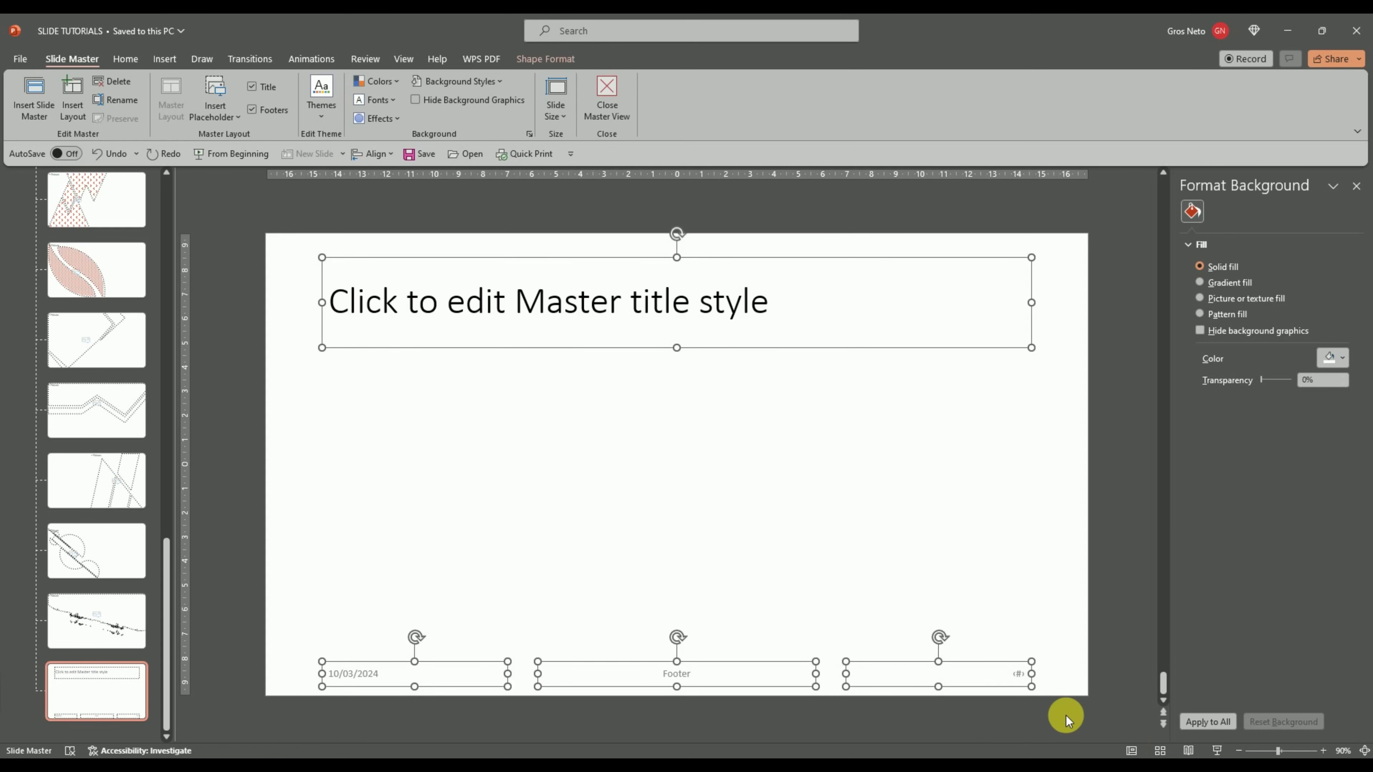
pyautogui.press('Delete')
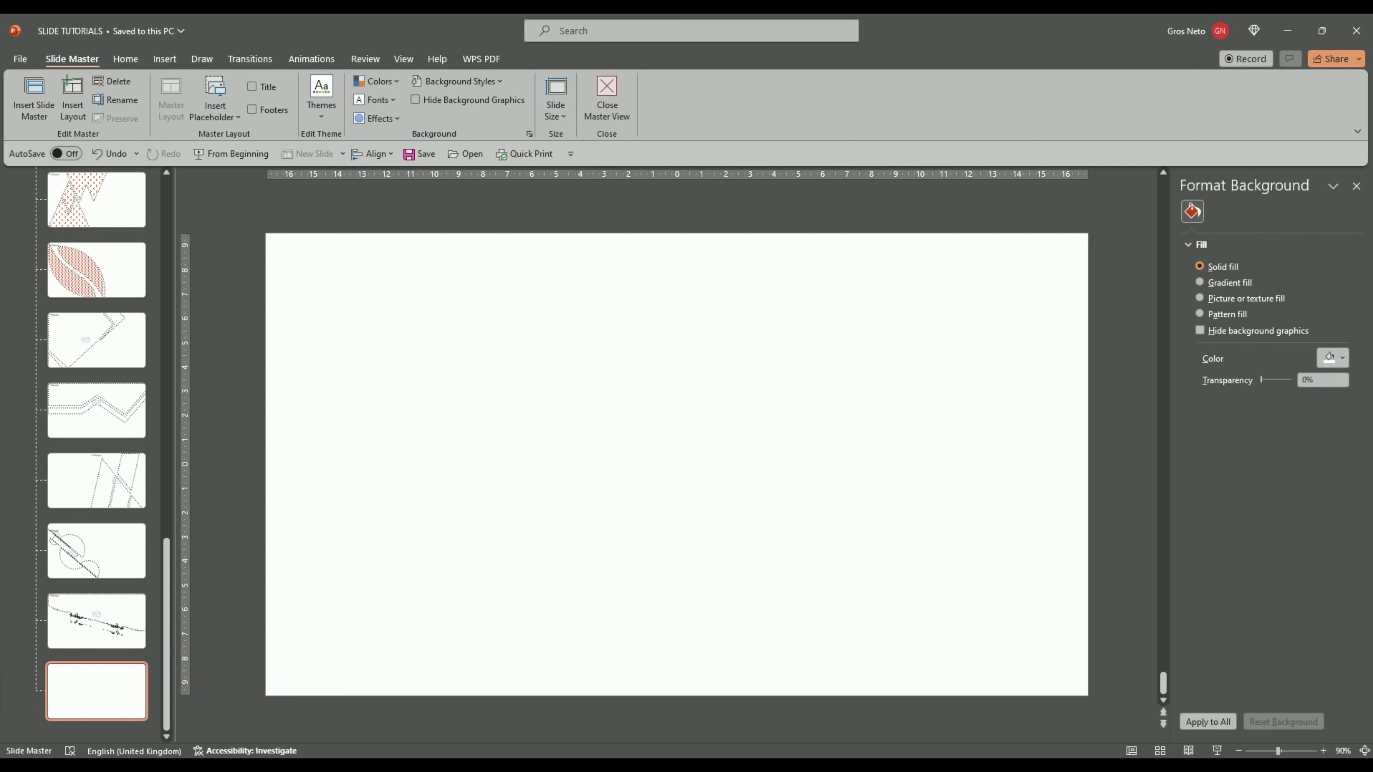
# Paste the copied band pieces onto the blank layout and combine them into one shape
pyautogui.rightClick(475, 336)
pyautogui.click(511, 398)
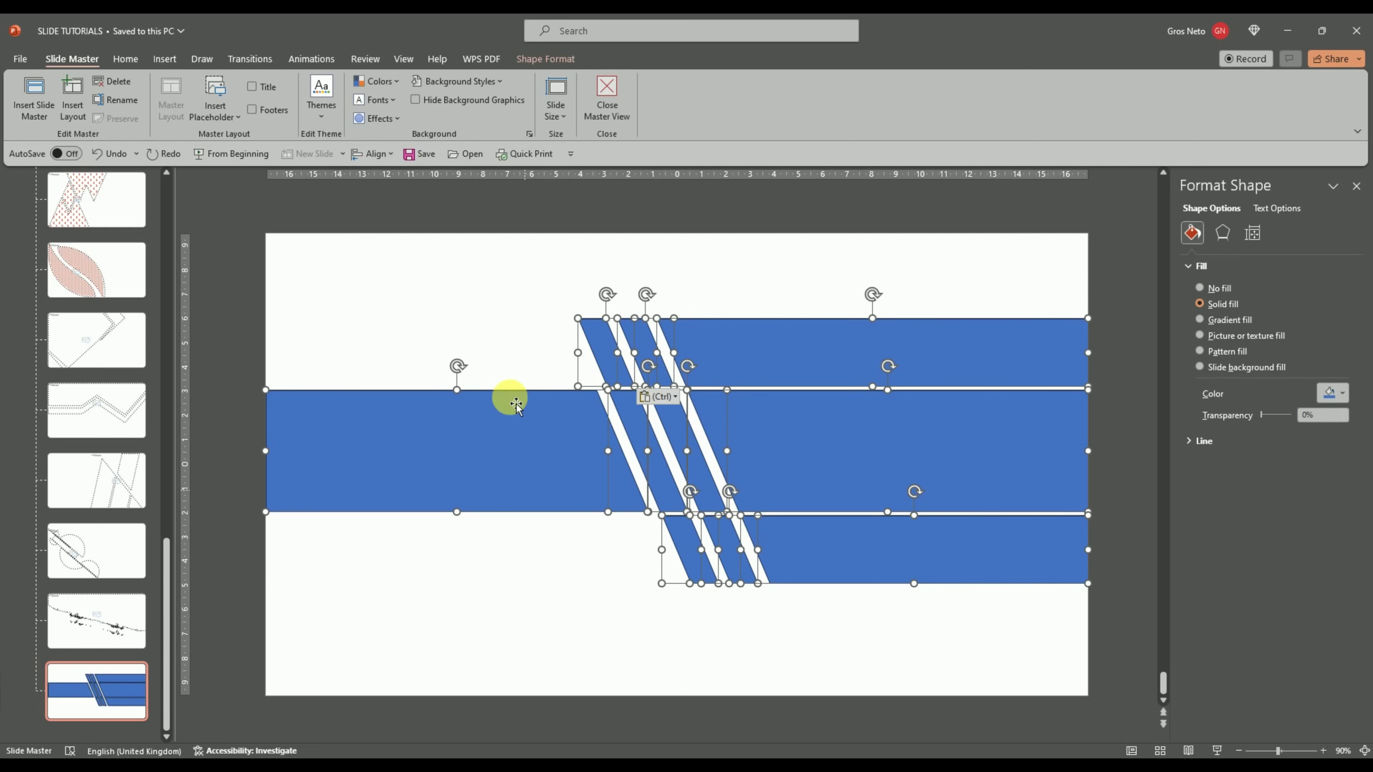
pyautogui.click(558, 60)
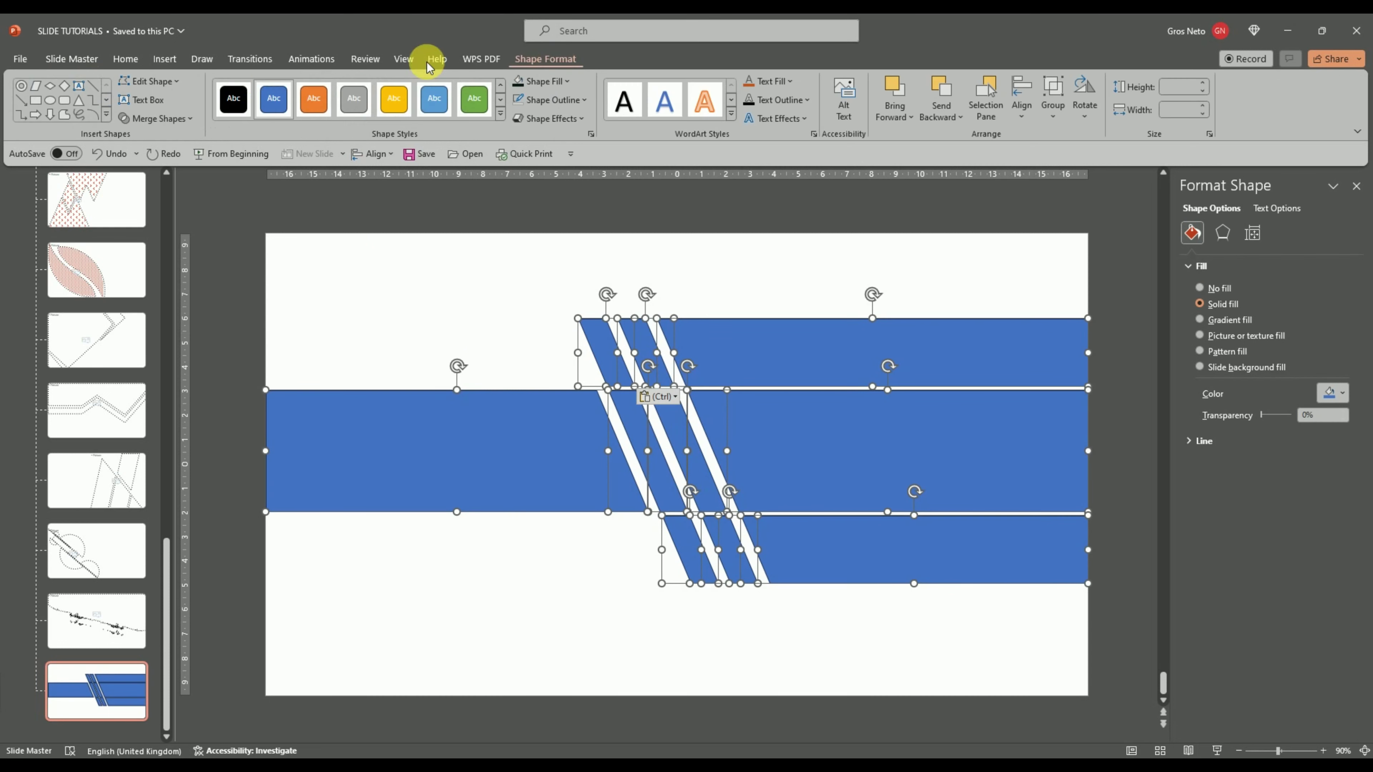
pyautogui.click(149, 119)
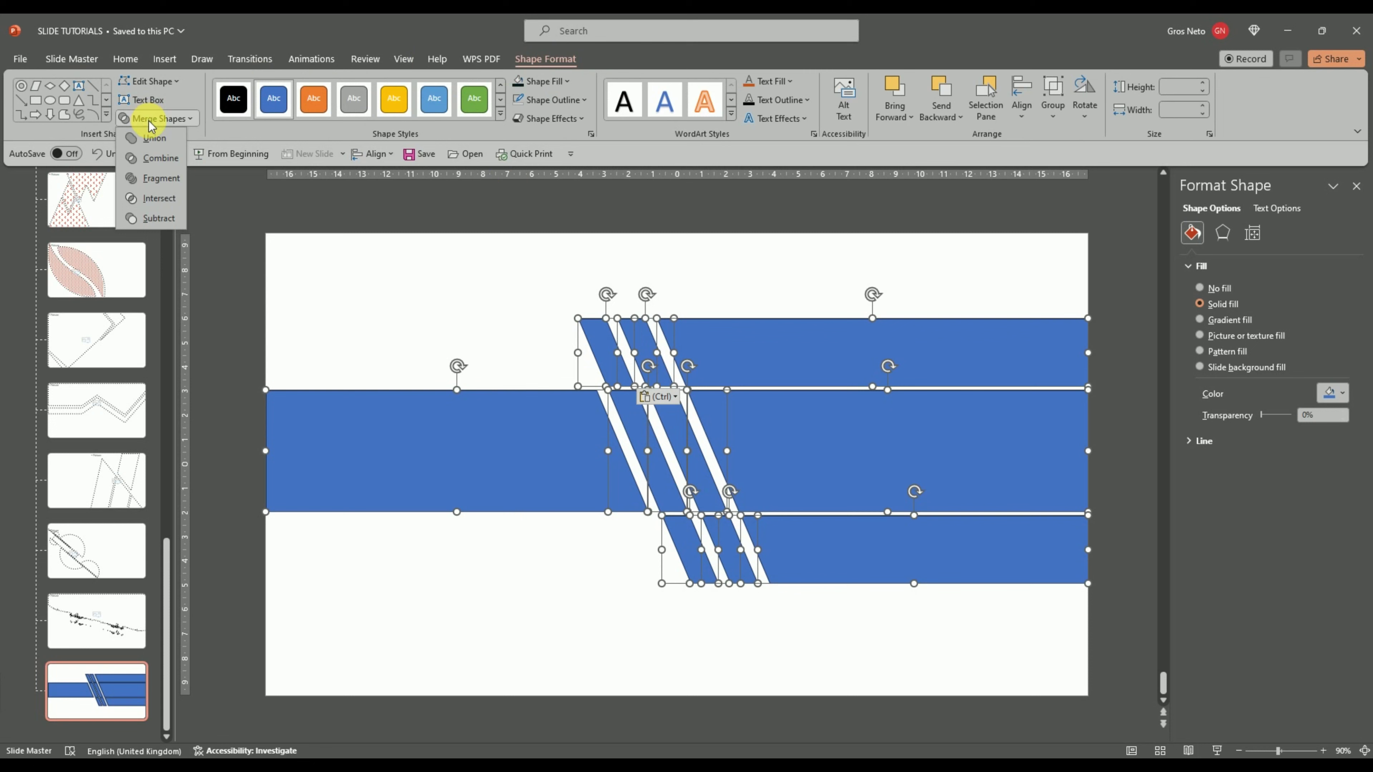
pyautogui.click(154, 138)
pyautogui.click(417, 294)
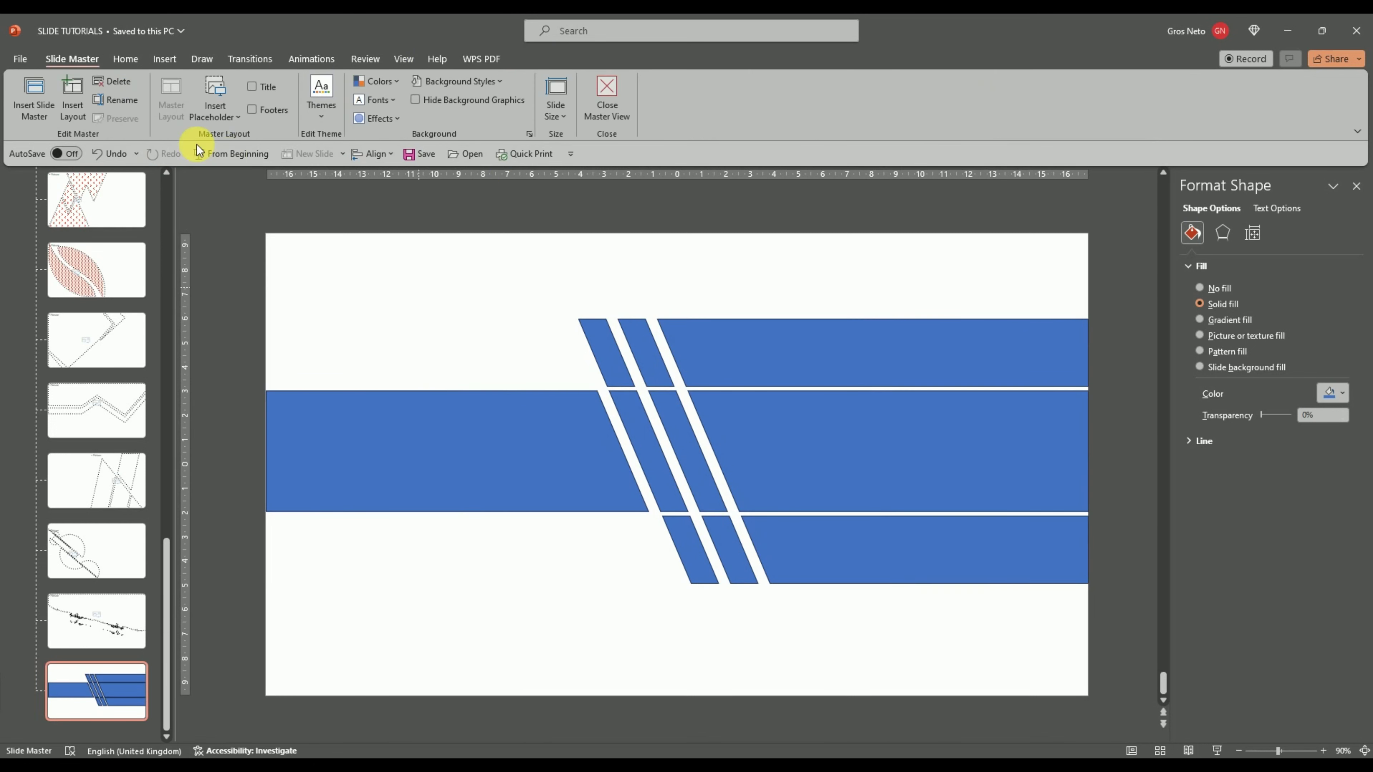
# Draw a full-slide picture placeholder, send it to back, and intersect it with the band shapes
pyautogui.click(217, 111)
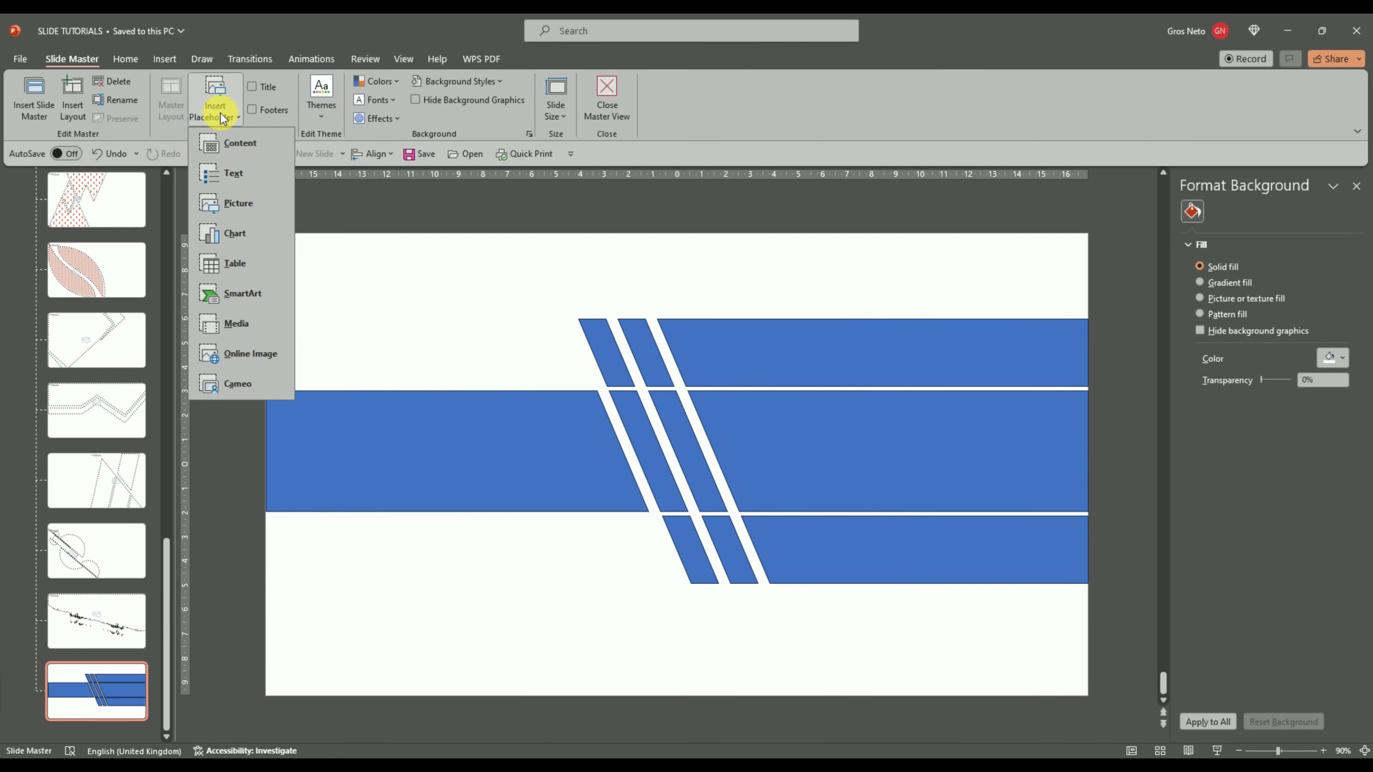
pyautogui.click(241, 203)
pyautogui.moveTo(253, 232)
pyautogui.mouseDown()
pyautogui.moveTo(819, 603)
pyautogui.moveTo(1134, 729)
pyautogui.mouseUp()
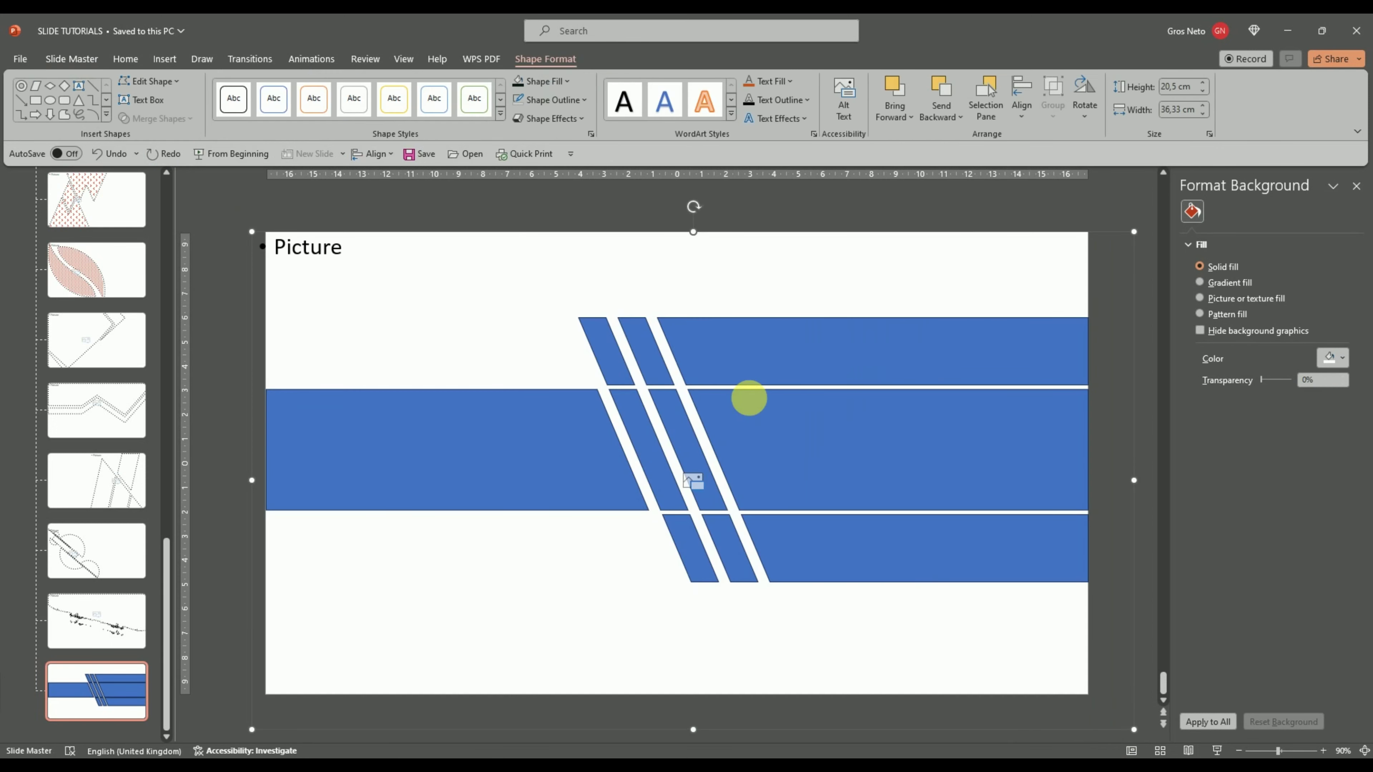
pyautogui.rightClick(749, 399)
pyautogui.click(815, 553)
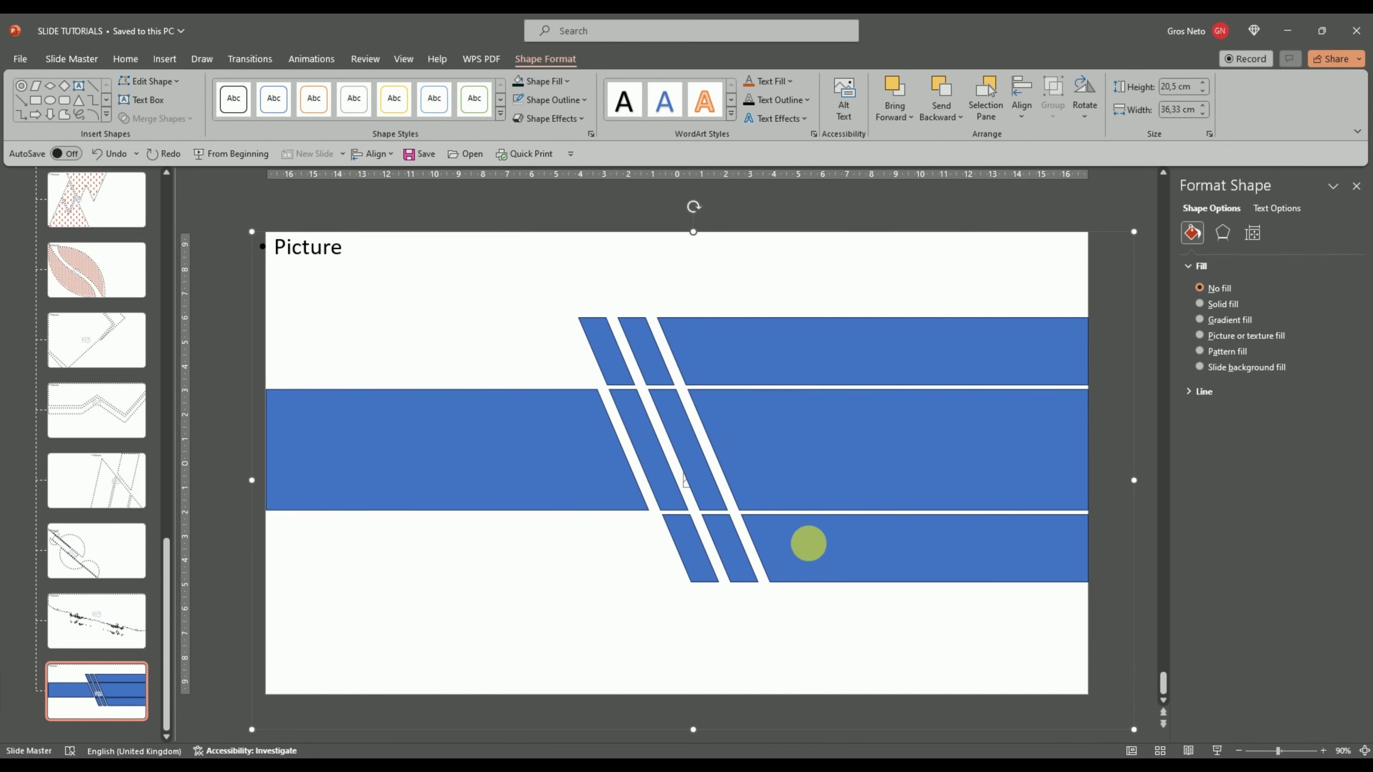
pyautogui.keyDown('shift'); pyautogui.click(743, 436); pyautogui.keyUp('shift')
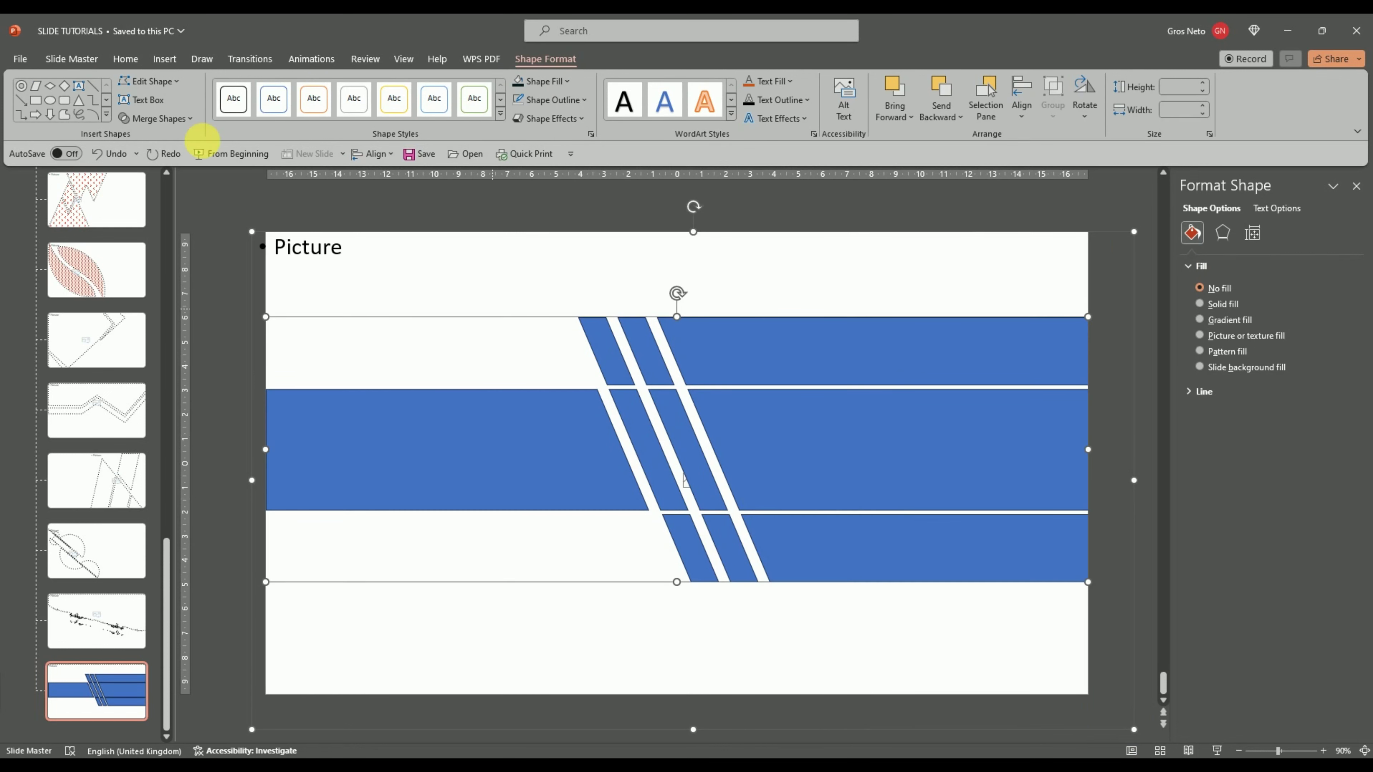
pyautogui.click(156, 118)
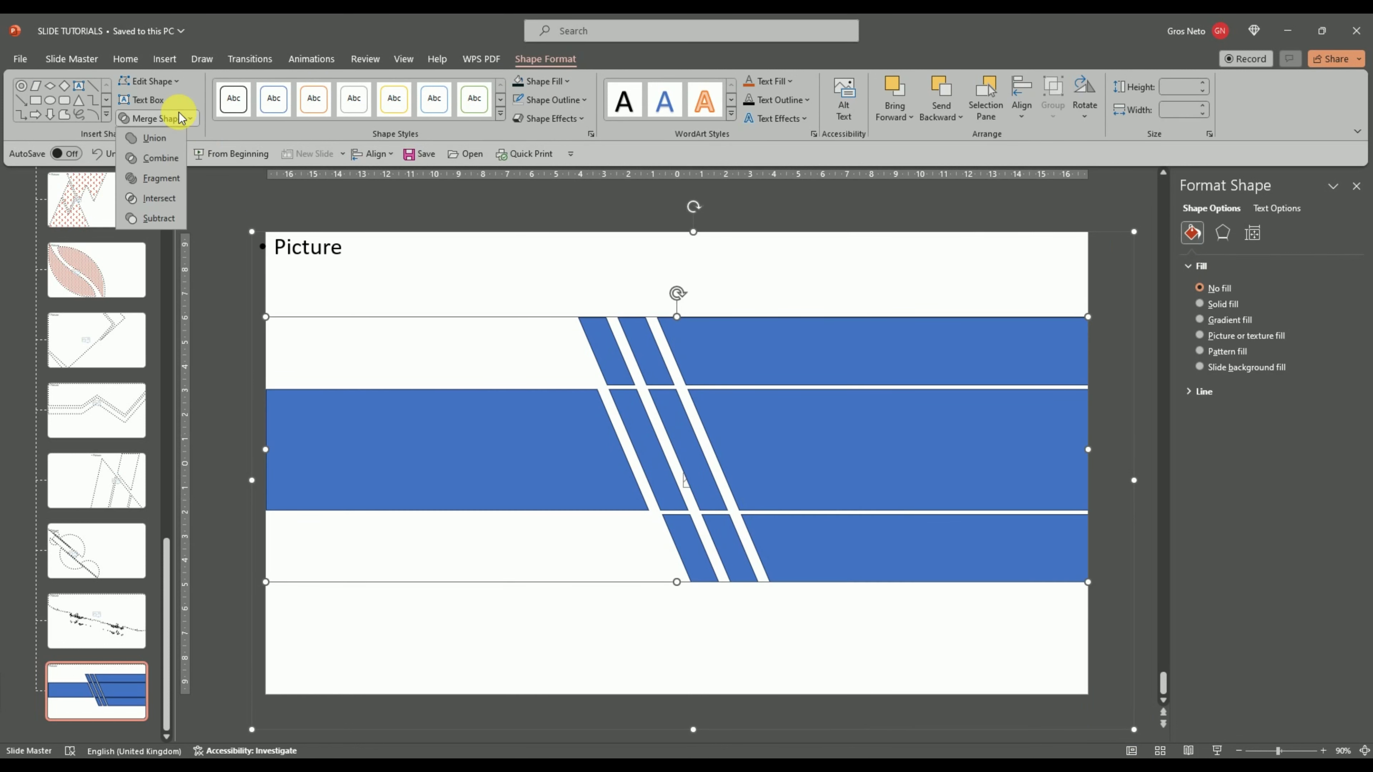
pyautogui.click(162, 198)
pyautogui.click(620, 302)
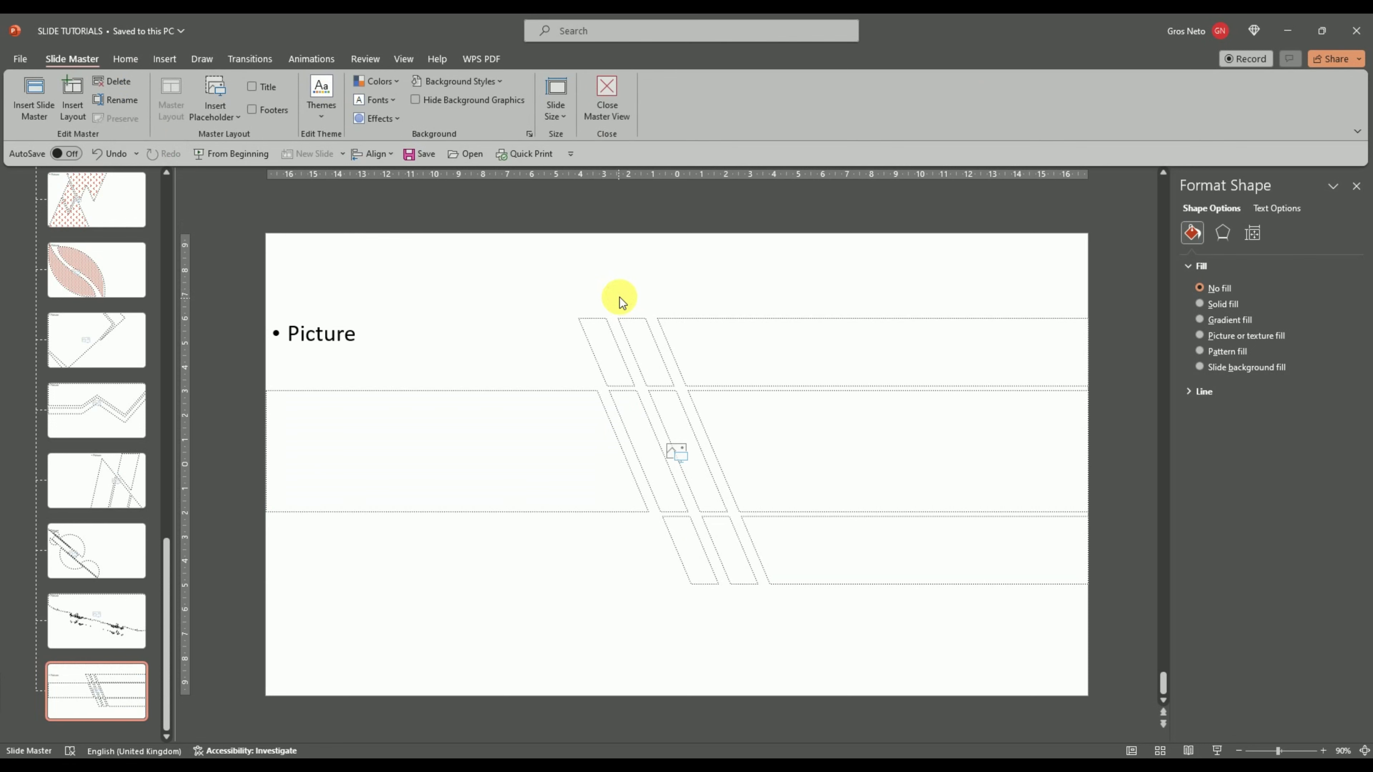
# Close Master View and add slide 22 after slide 21 using 18_Custom Layout
pyautogui.click(603, 98)
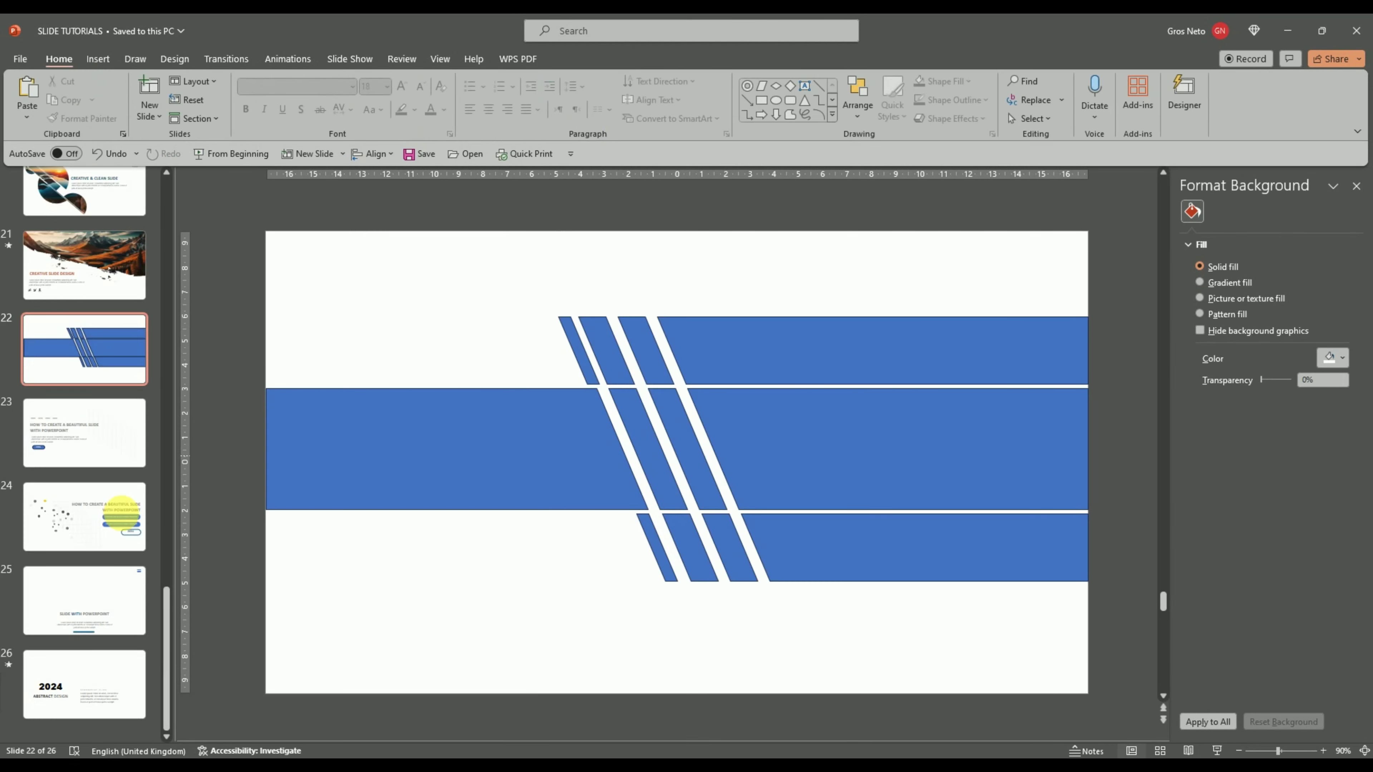
pyautogui.click(106, 282)
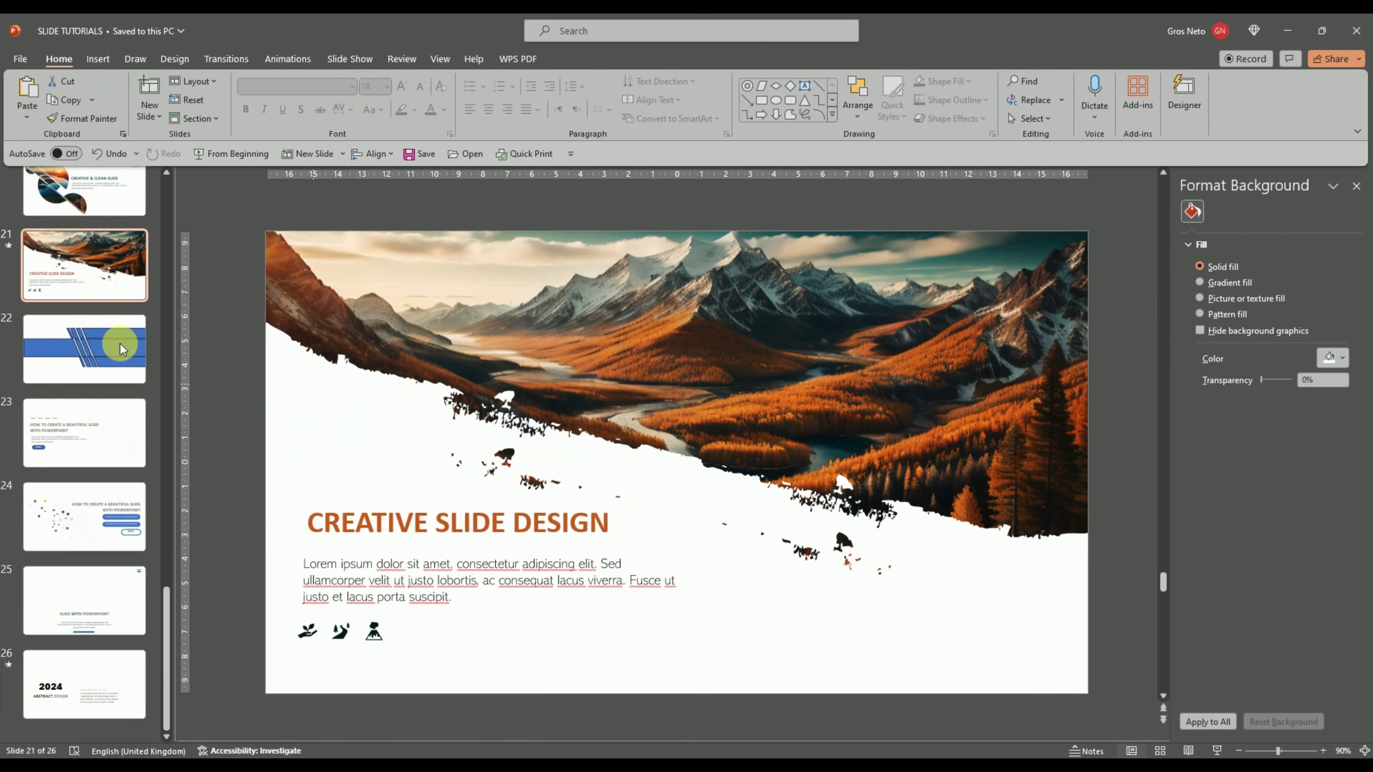
pyautogui.click(158, 111)
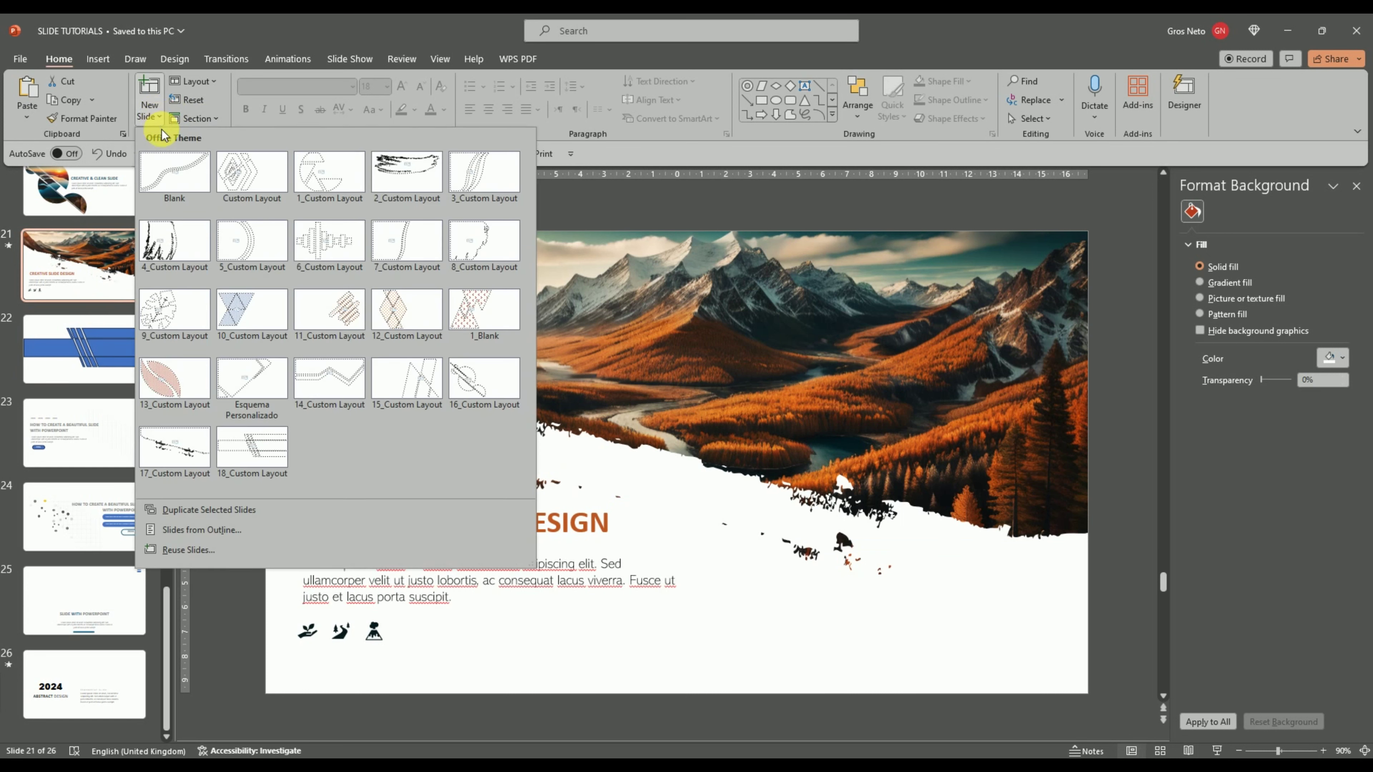
pyautogui.click(256, 447)
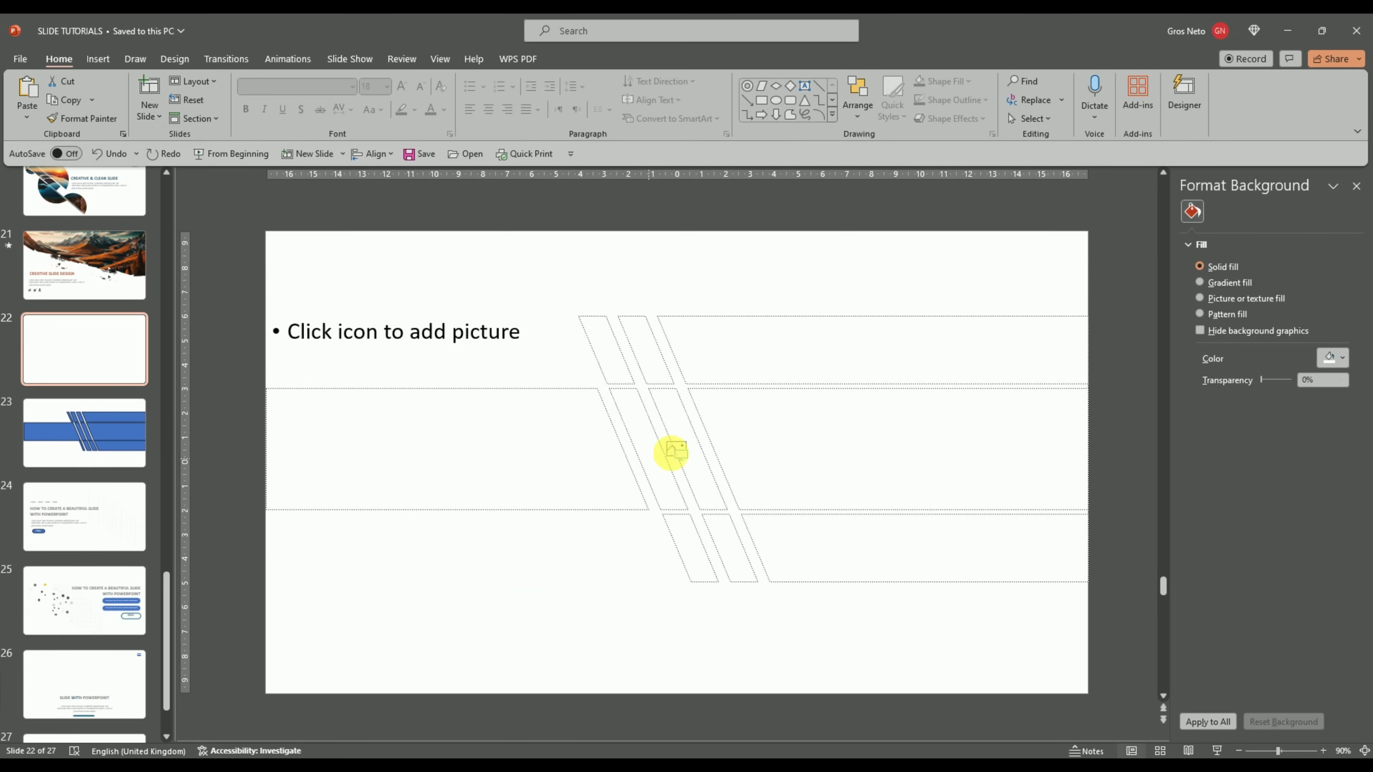
# Insert the autumn forest-and-mountain photo into slide 22's striped picture placeholder
pyautogui.click(677, 452)
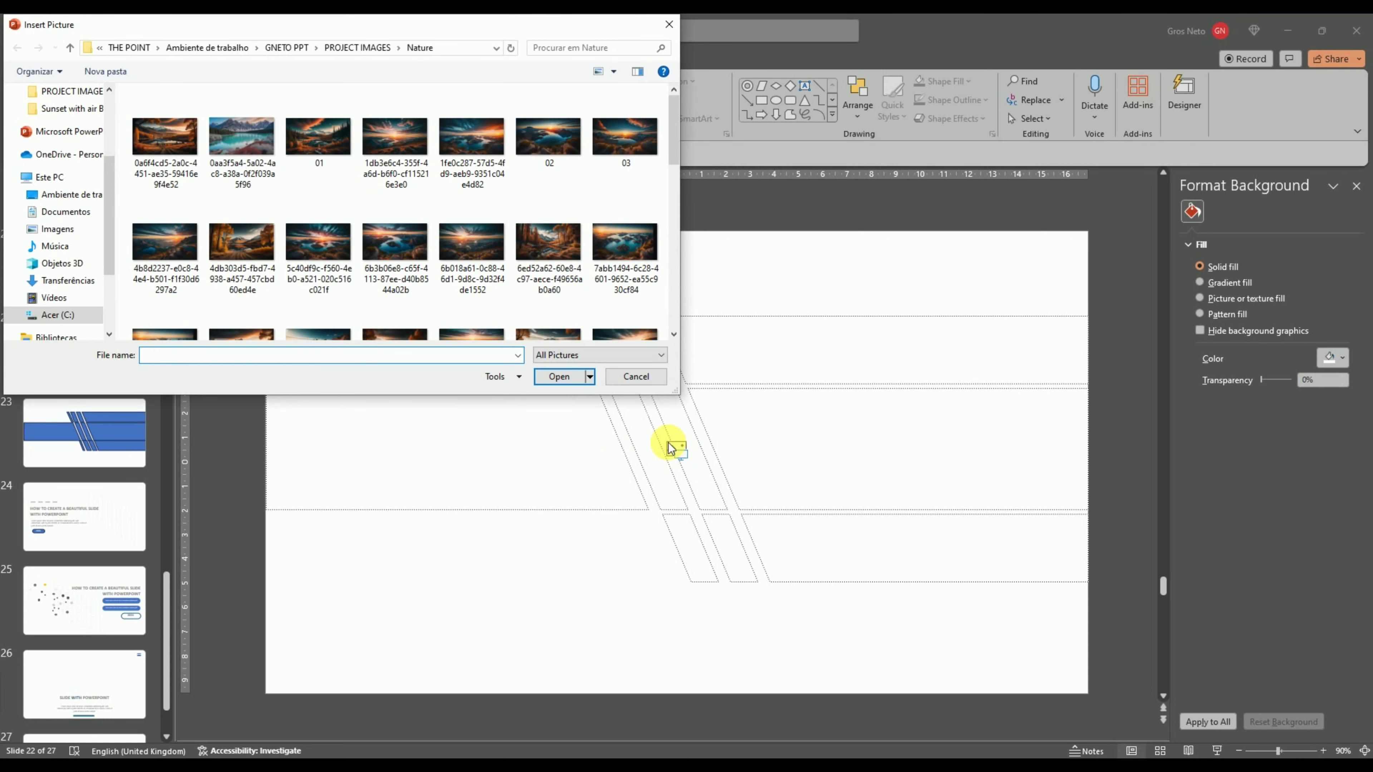
pyautogui.scroll(-1, 619, 265)
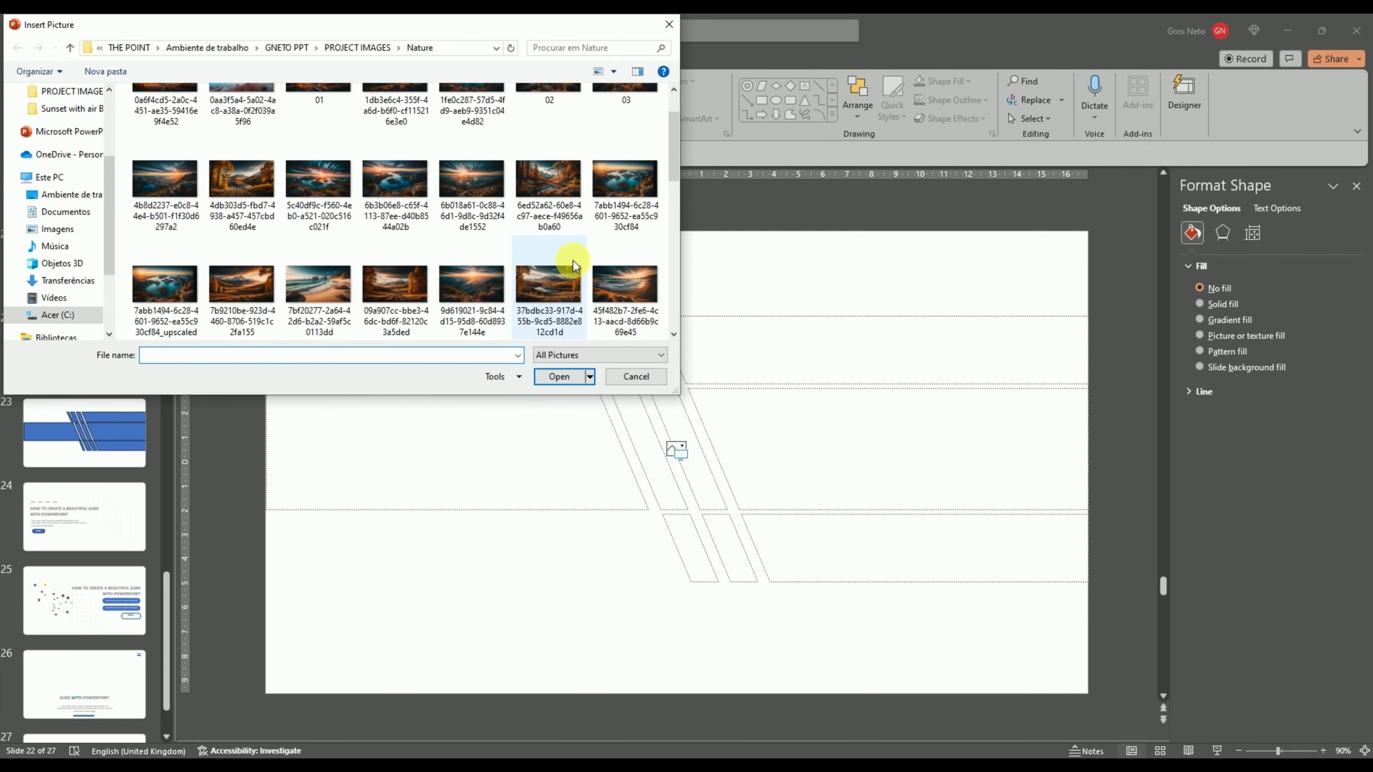
pyautogui.doubleClick(547, 183)
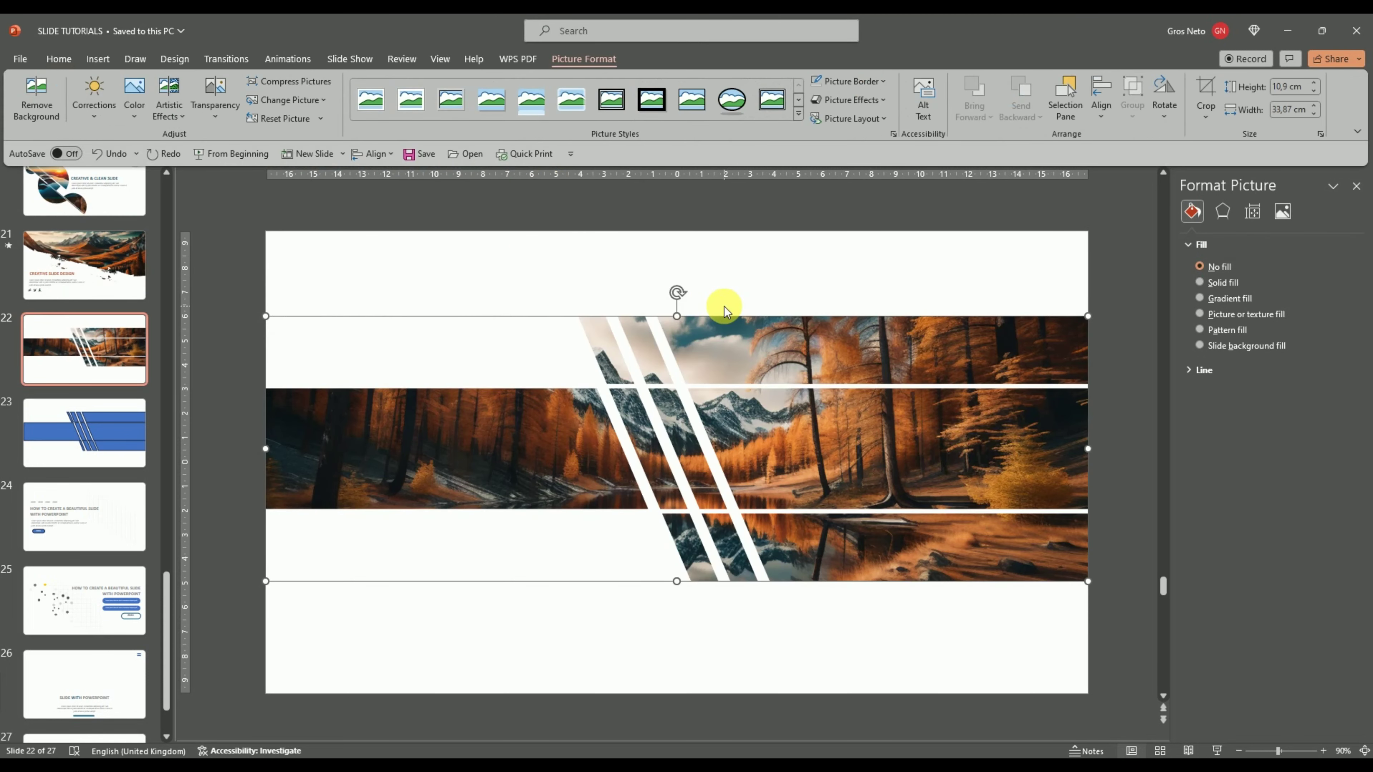
pyautogui.click(552, 289)
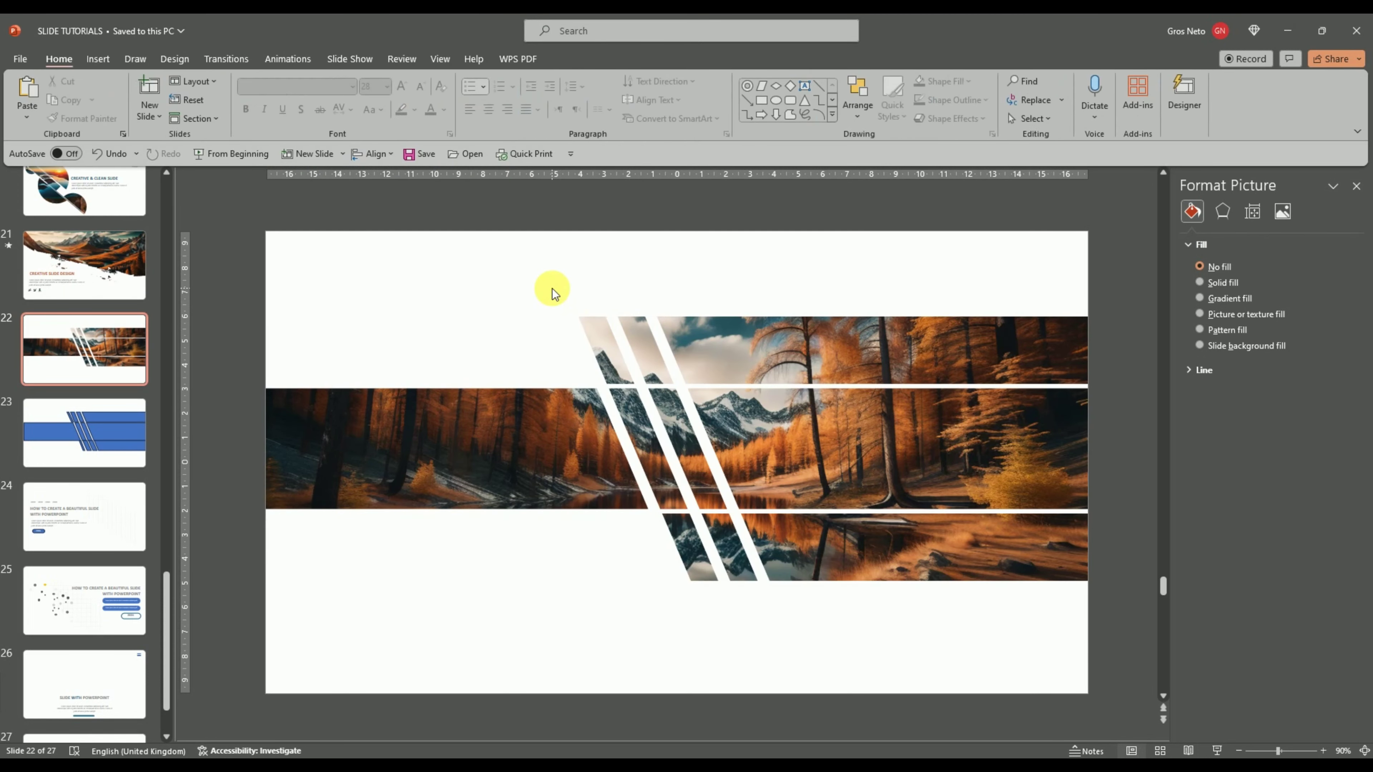
pyautogui.click(700, 352)
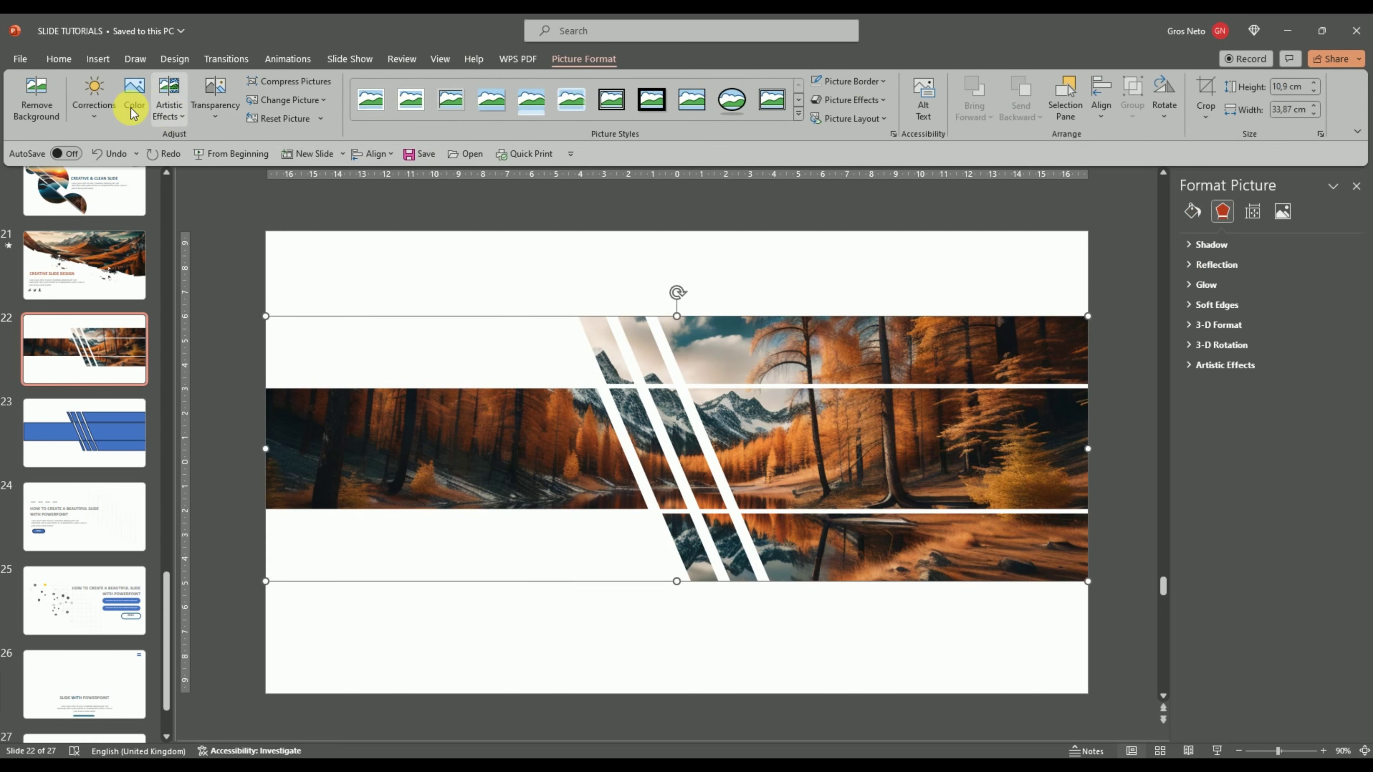
pyautogui.click(133, 109)
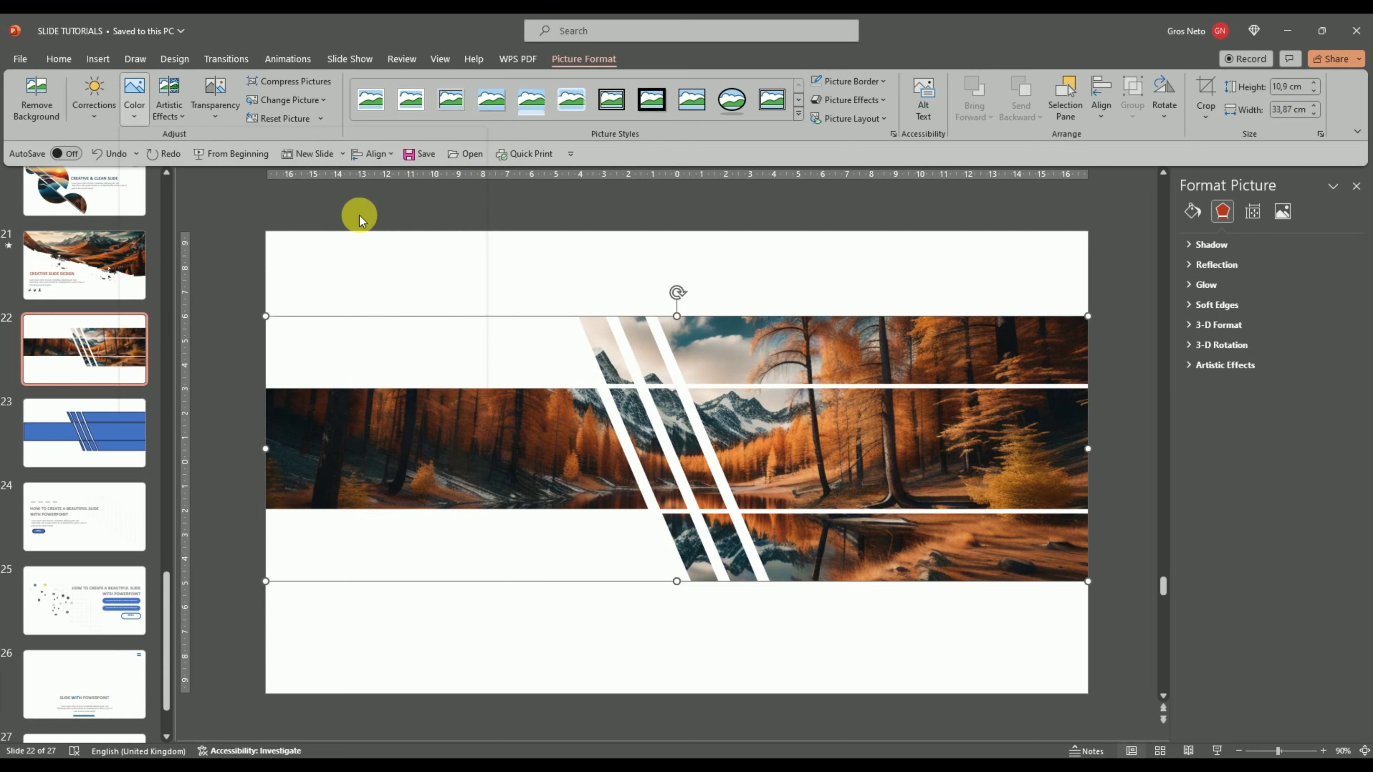
pyautogui.click(359, 219)
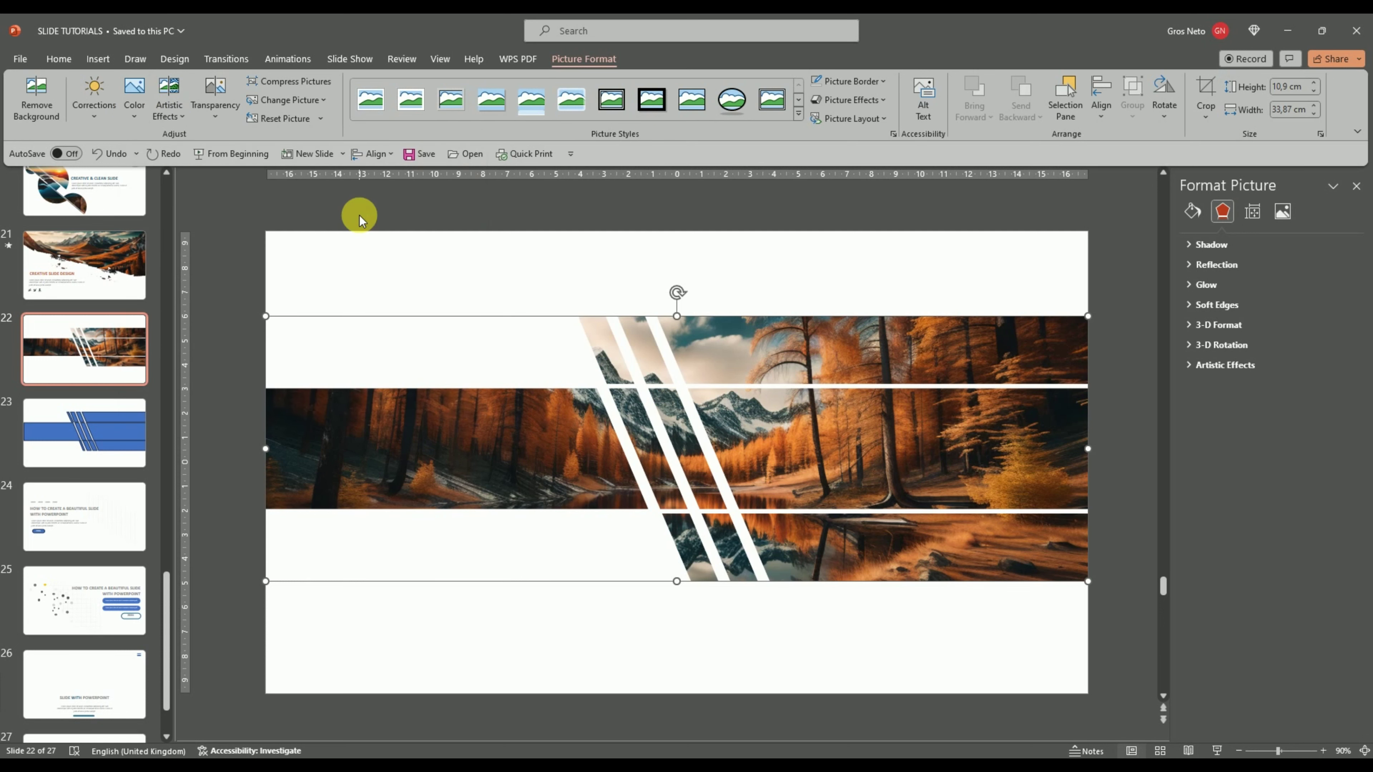
pyautogui.click(101, 113)
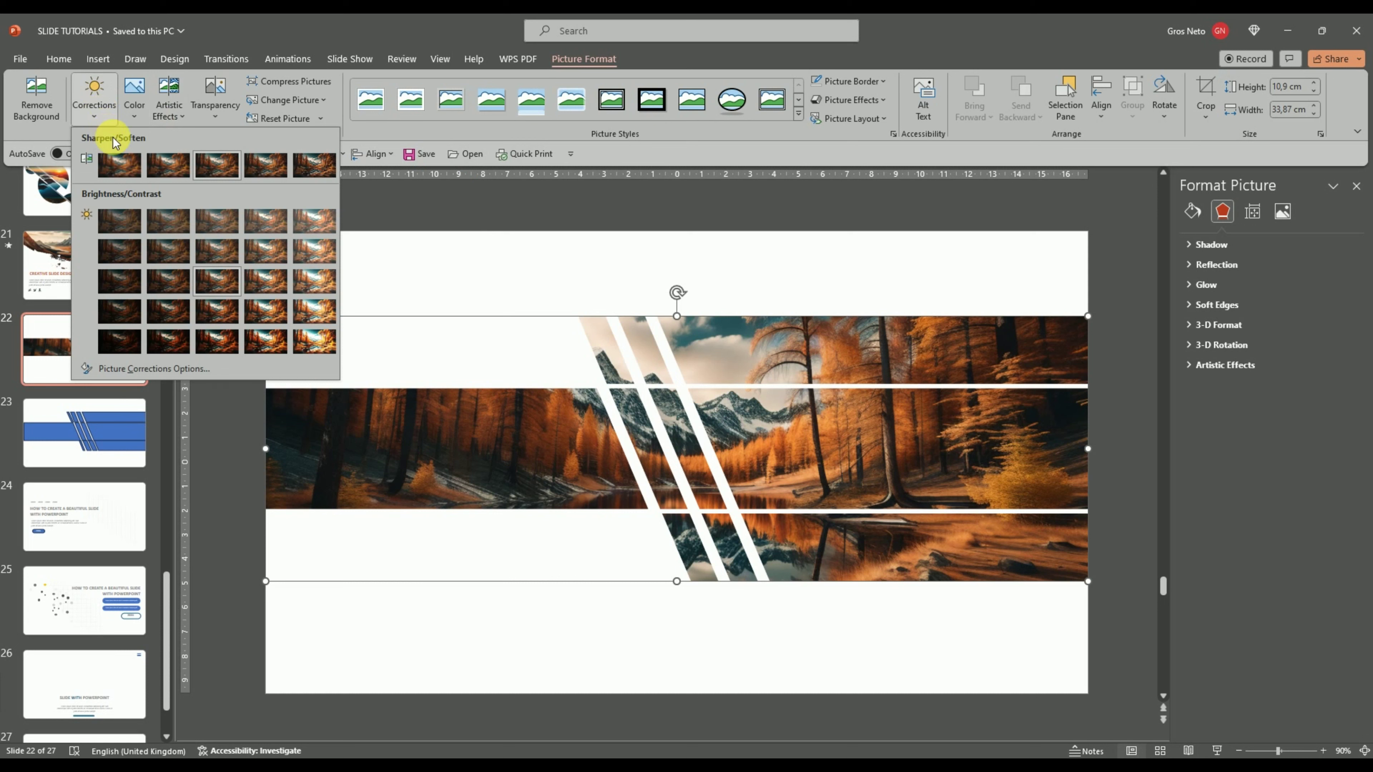
pyautogui.click(217, 308)
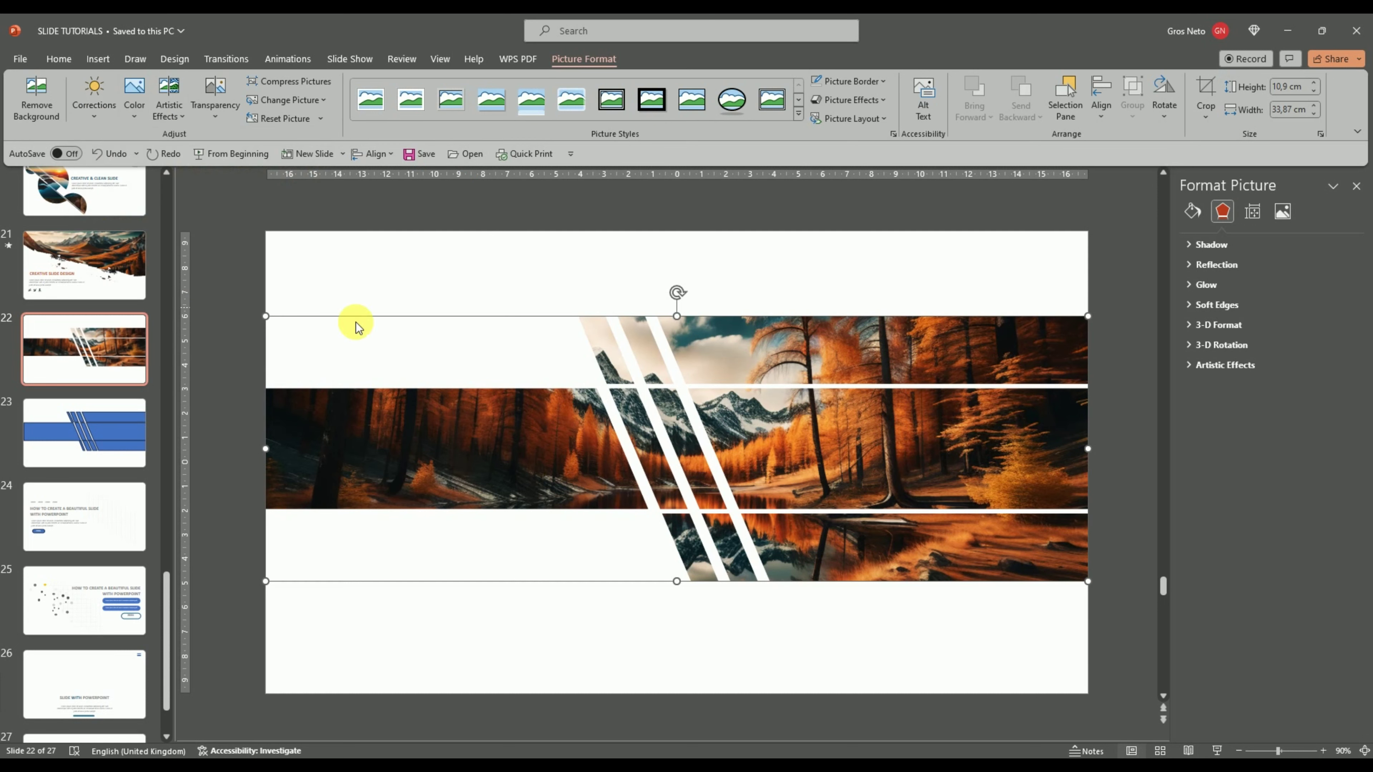
pyautogui.click(537, 290)
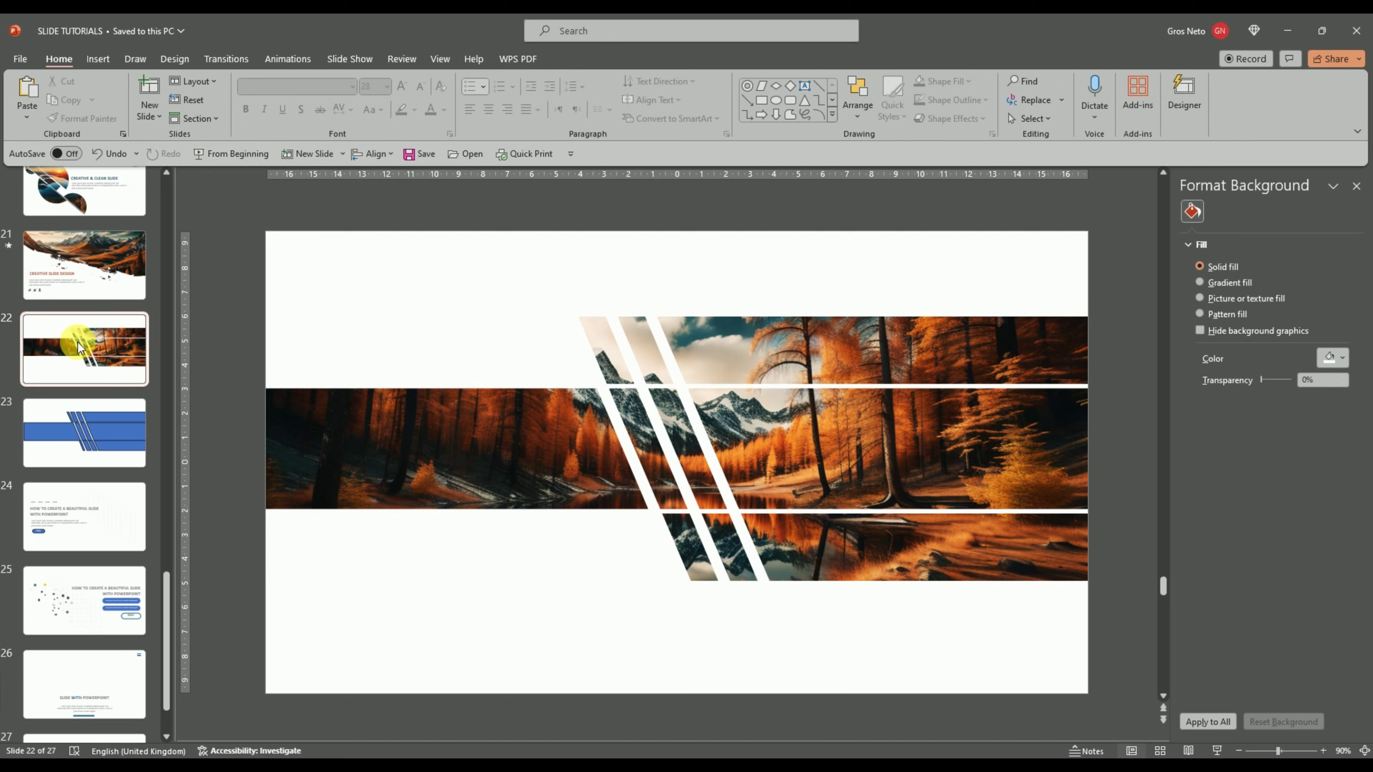
# Copy the SLIDE WITH POWERPOINT title from slide 26 to slide 22, make it white, and place it on the band
pyautogui.click(96, 685)
pyautogui.click(649, 546)
pyautogui.rightClick(653, 538)
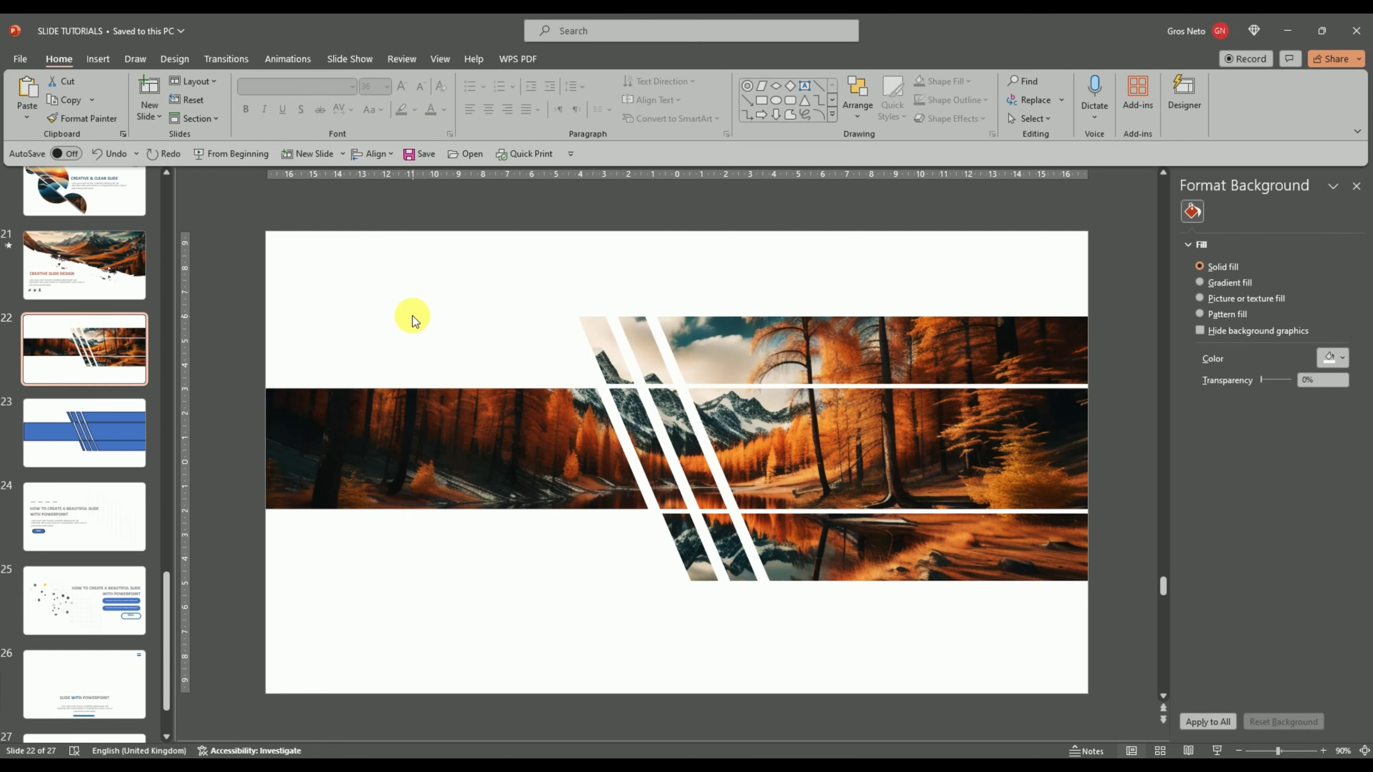
pyautogui.hotkey('ctrl', 'v')
pyautogui.moveTo(541, 541); pyautogui.dragTo(412, 428)
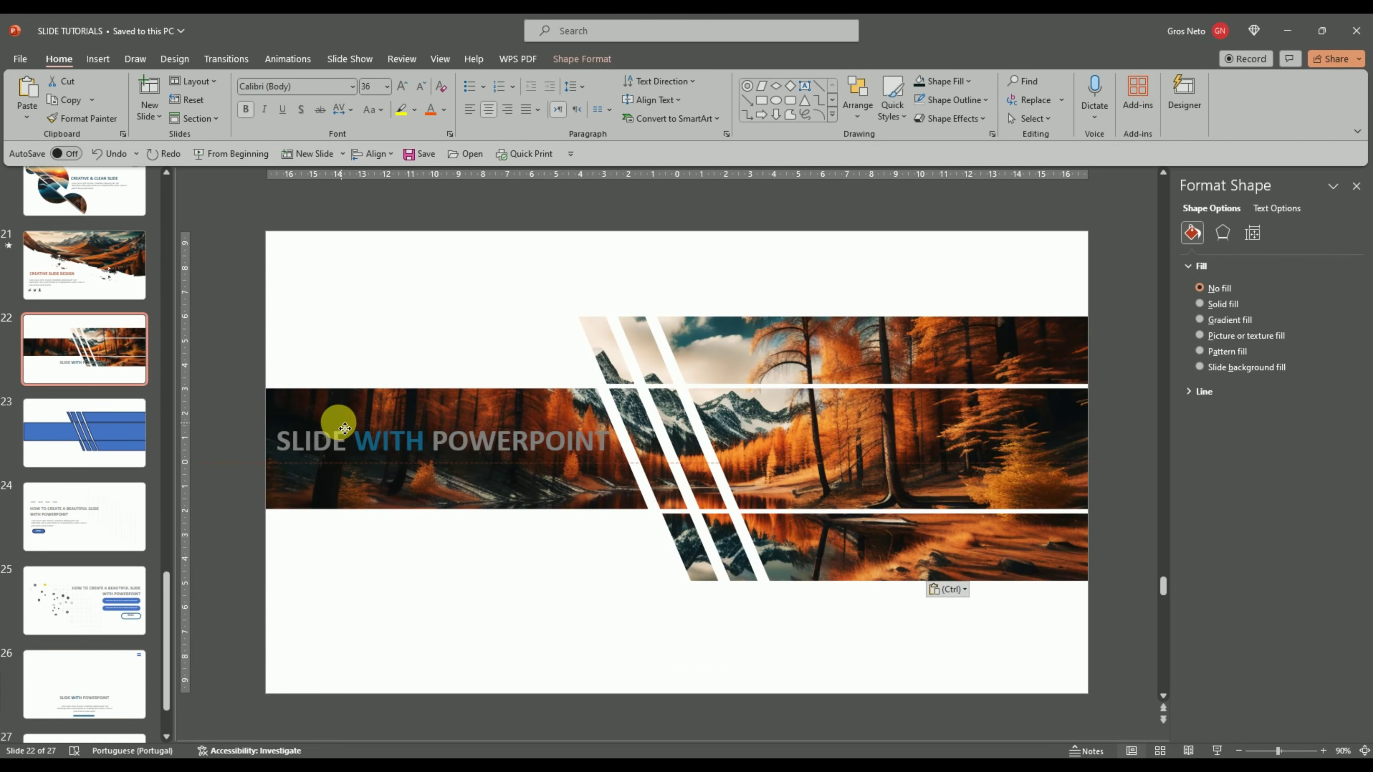
pyautogui.click(444, 109)
pyautogui.click(428, 147)
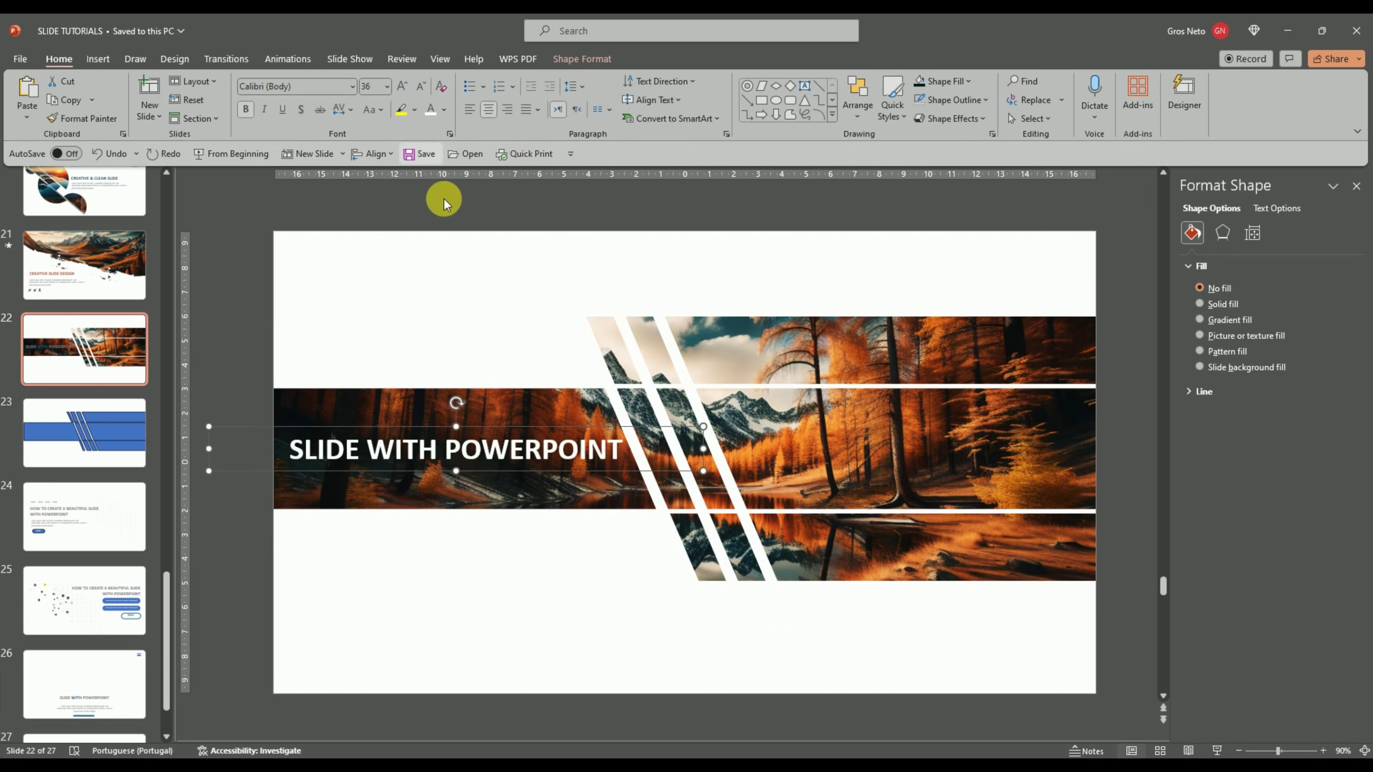
pyautogui.moveTo(626, 455); pyautogui.dragTo(581, 454)
pyautogui.moveTo(358, 430); pyautogui.dragTo(414, 416)
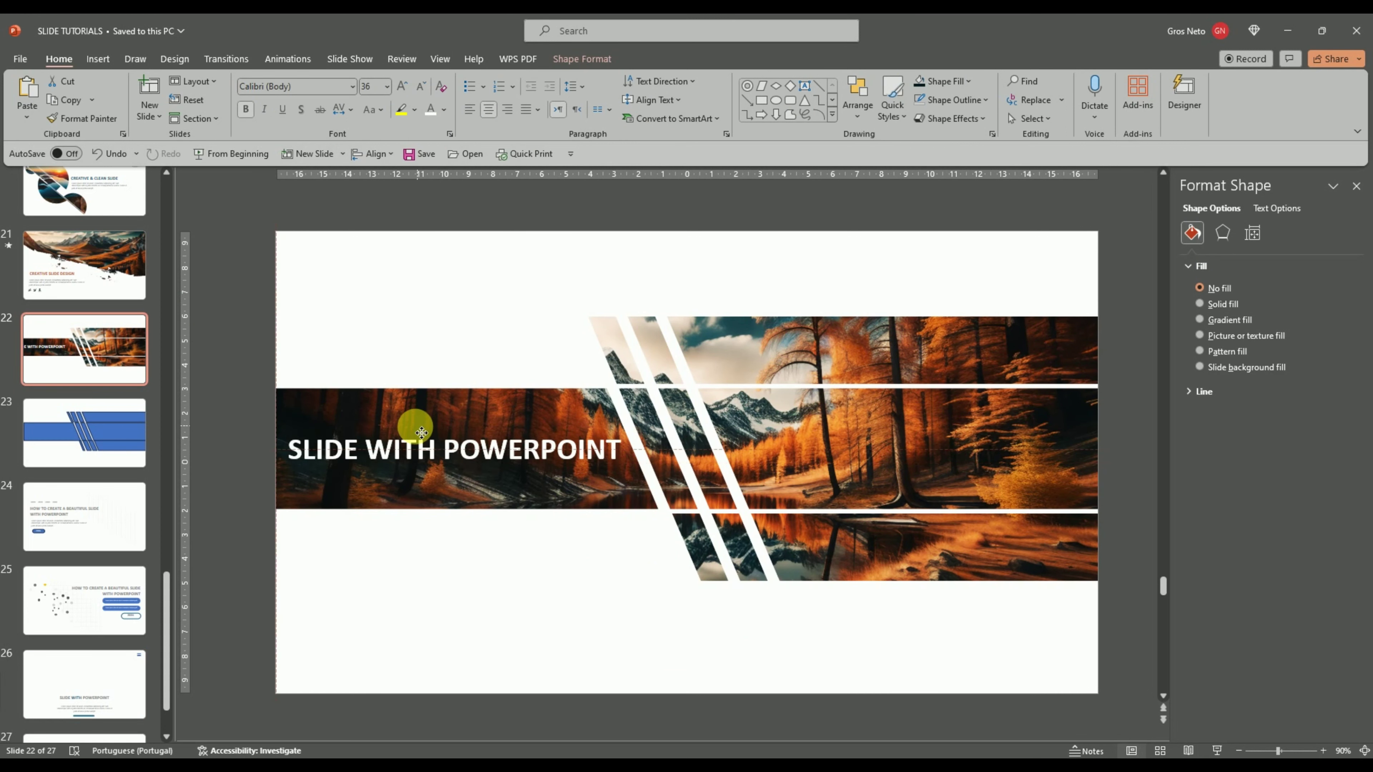
pyautogui.click(479, 603)
# Copy slide 26's lorem ipsum body text to slide 22, left-align it, and place it under the title
pyautogui.click(110, 660)
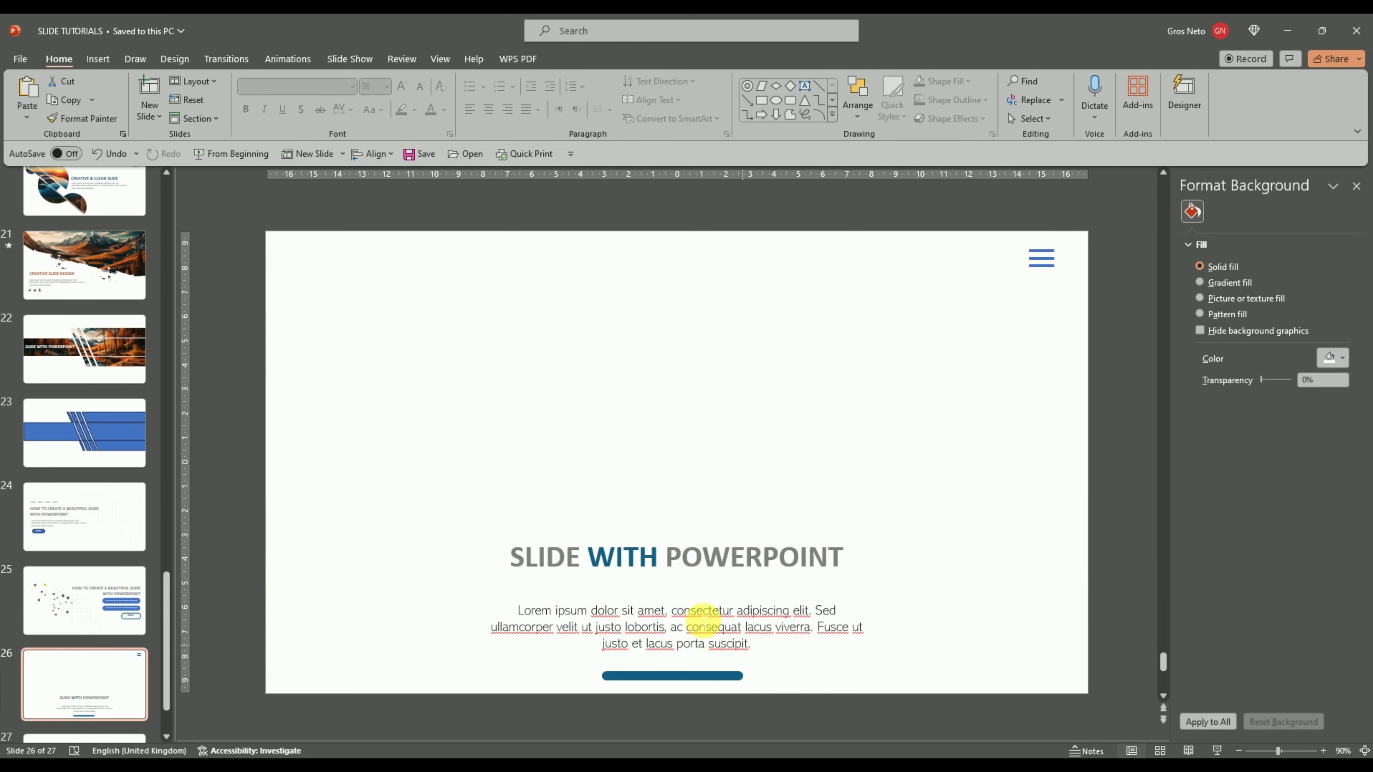
pyautogui.click(622, 600)
pyautogui.rightClick(622, 600)
pyautogui.click(649, 203)
pyautogui.click(84, 349)
pyautogui.rightClick(450, 373)
pyautogui.click(475, 429)
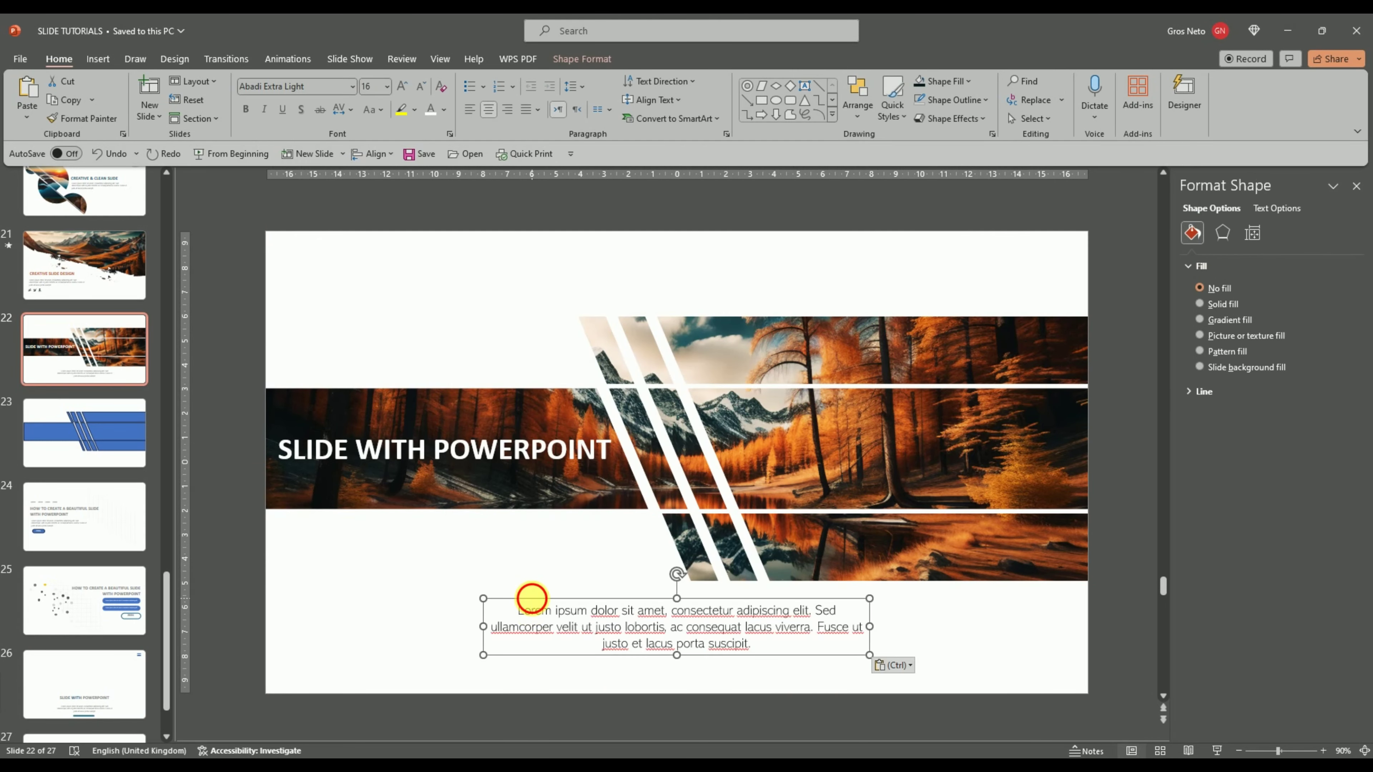
pyautogui.moveTo(527, 601); pyautogui.dragTo(318, 554)
pyautogui.click(470, 108)
pyautogui.moveTo(474, 580); pyautogui.dragTo(486, 549)
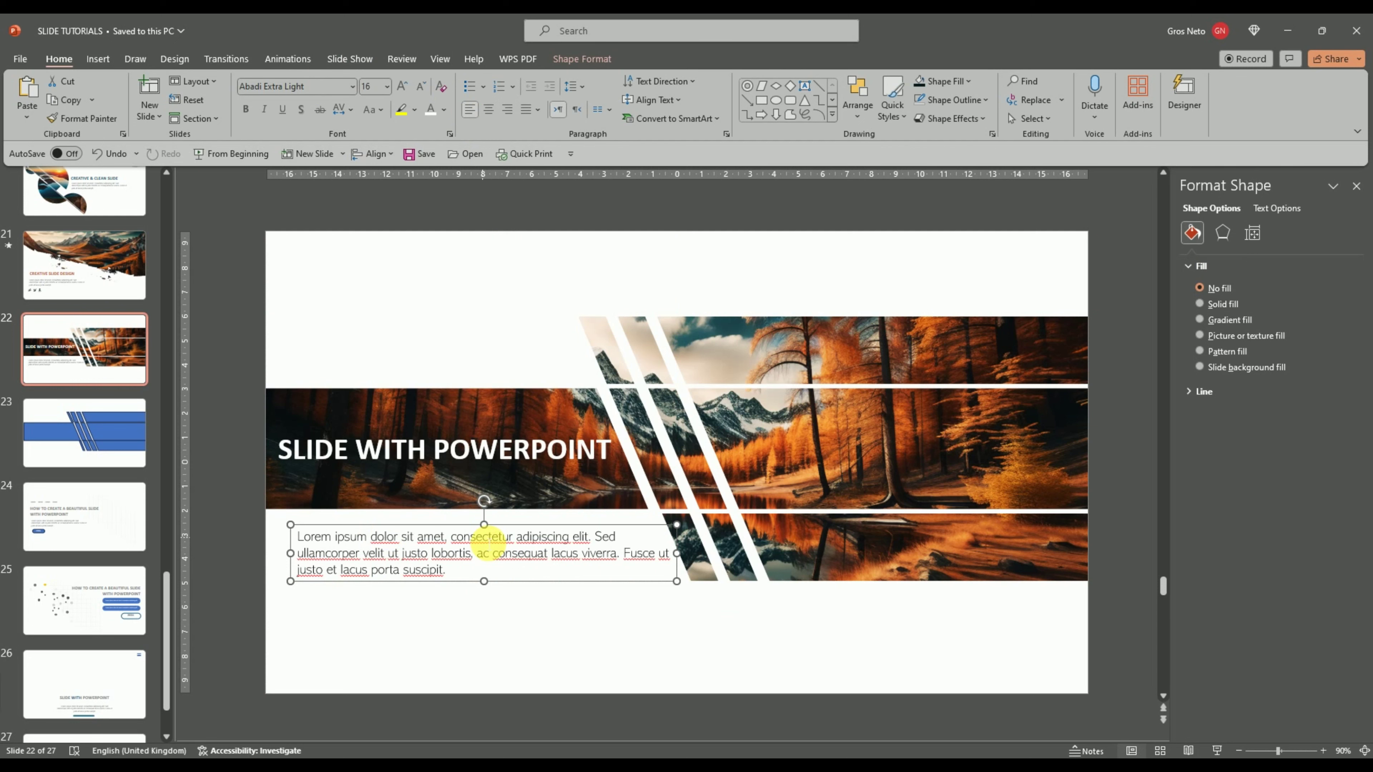
pyautogui.click(581, 606)
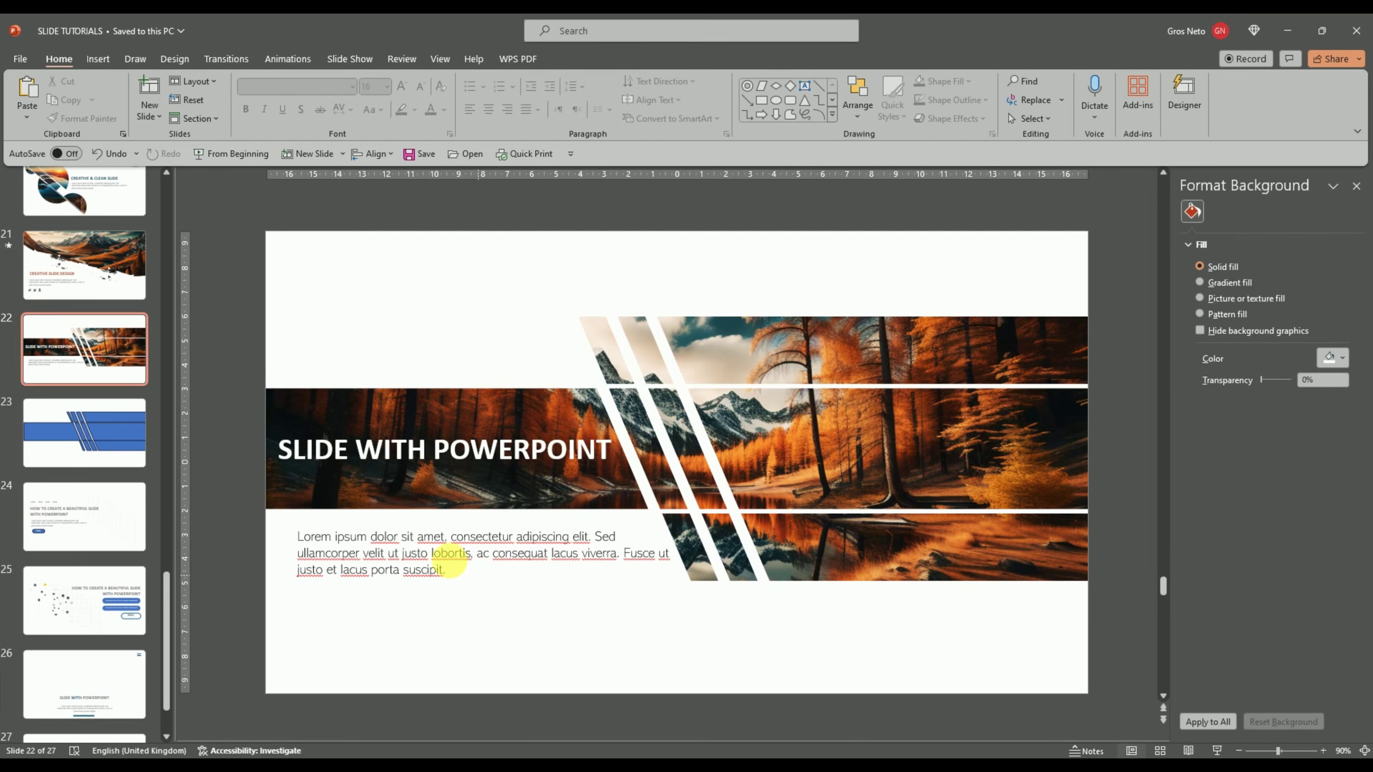
pyautogui.scroll(5, 83, 373)
pyautogui.scroll(10, 84, 373)
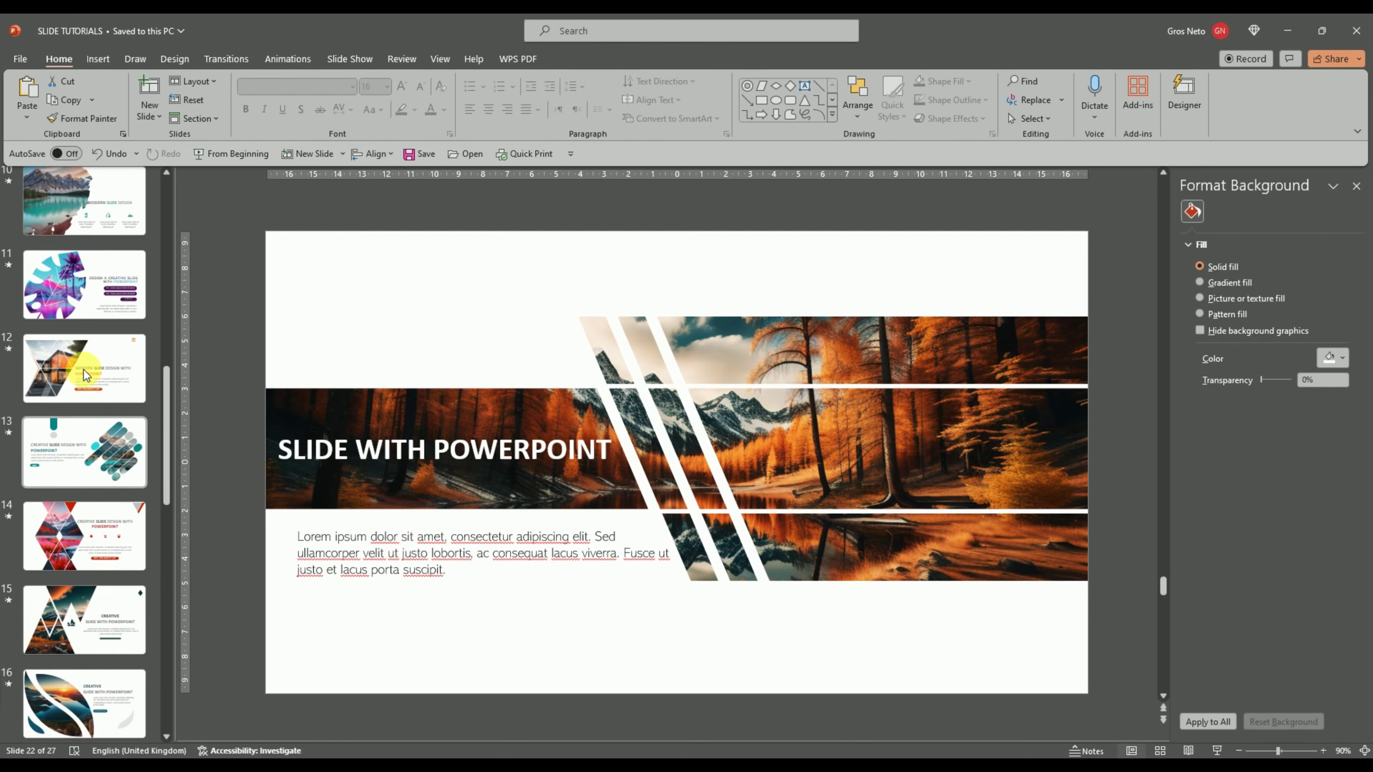
# Copy the orange POWERPOINT SLIDE subtitle from slide 7 and place it above slide 22's body text
pyautogui.click(83, 317)
pyautogui.click(838, 467)
pyautogui.rightClick(837, 467)
pyautogui.scroll(-5, 105, 594)
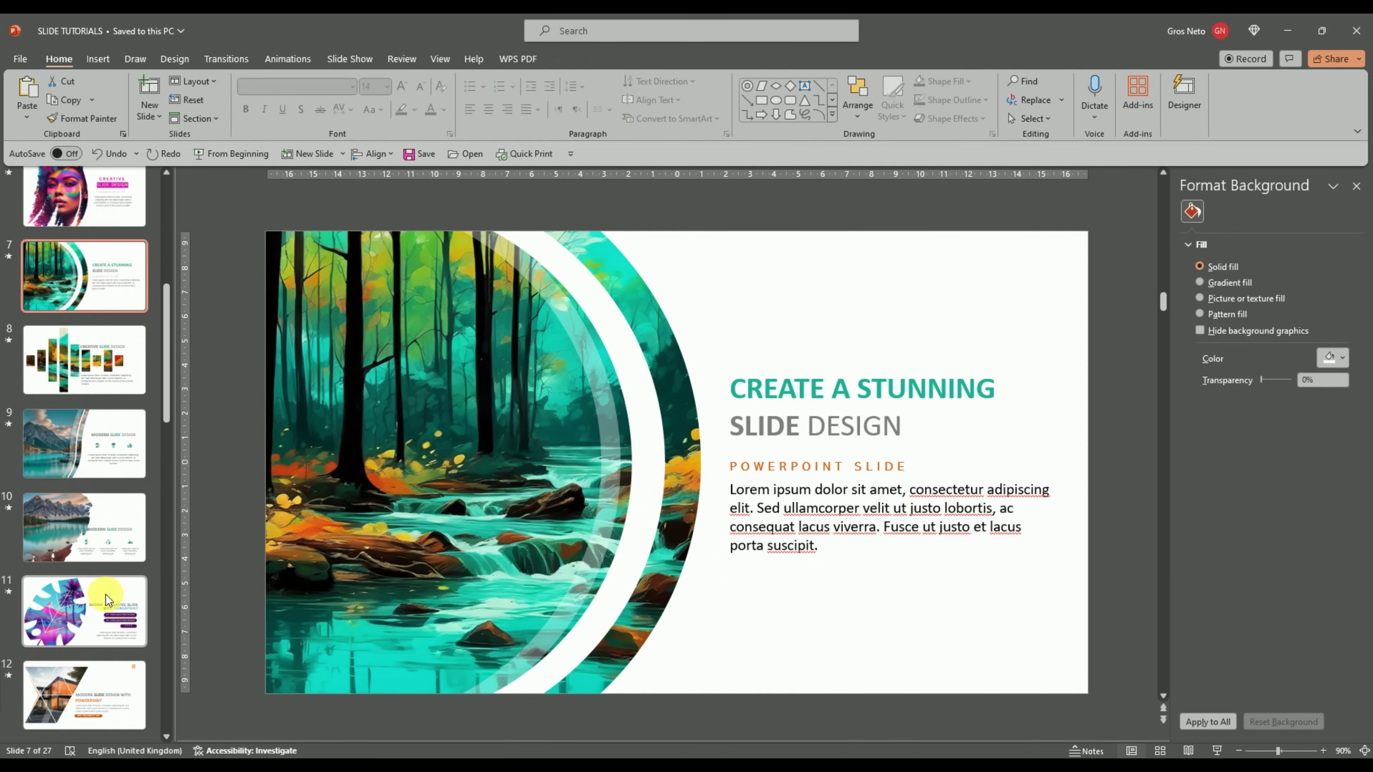
pyautogui.scroll(-7, 105, 595)
pyautogui.click(100, 557)
pyautogui.rightClick(447, 611)
pyautogui.click(482, 470)
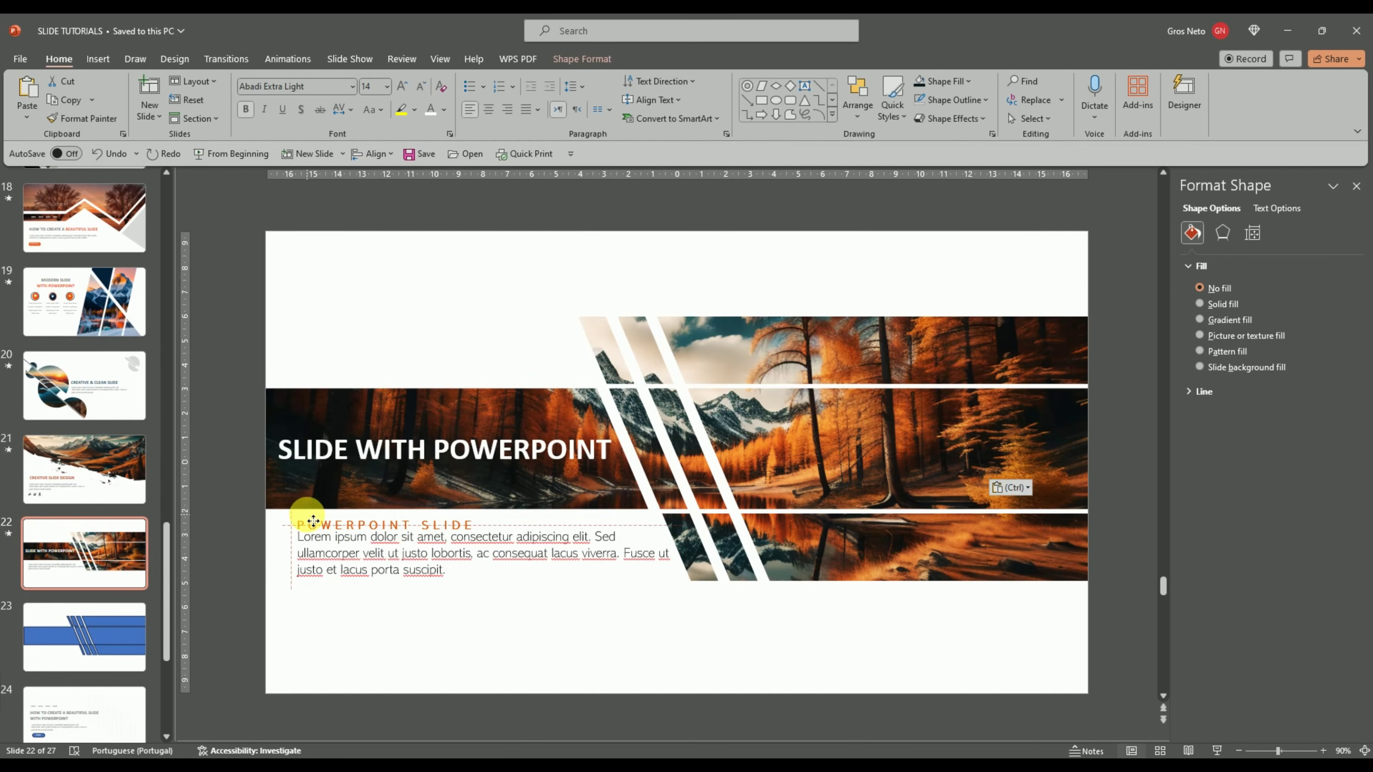
pyautogui.click(447, 589)
pyautogui.press('Down')
pyautogui.press('Down')
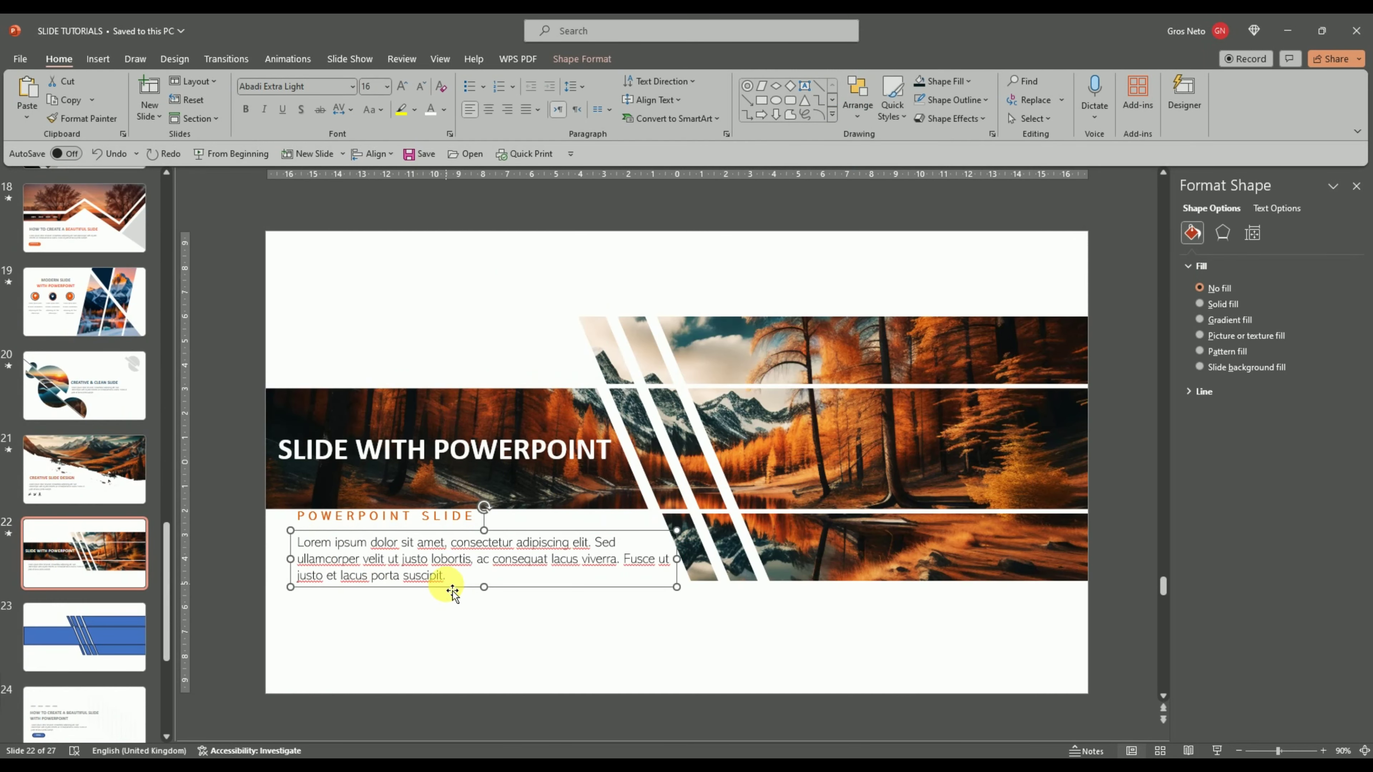
pyautogui.moveTo(409, 514); pyautogui.dragTo(410, 504)
# Wrap the title onto two lines, resize the body text, and left-align the title, subtitle and body boxes
pyautogui.hotkey('ctrl', 'z')
pyautogui.click(305, 432)
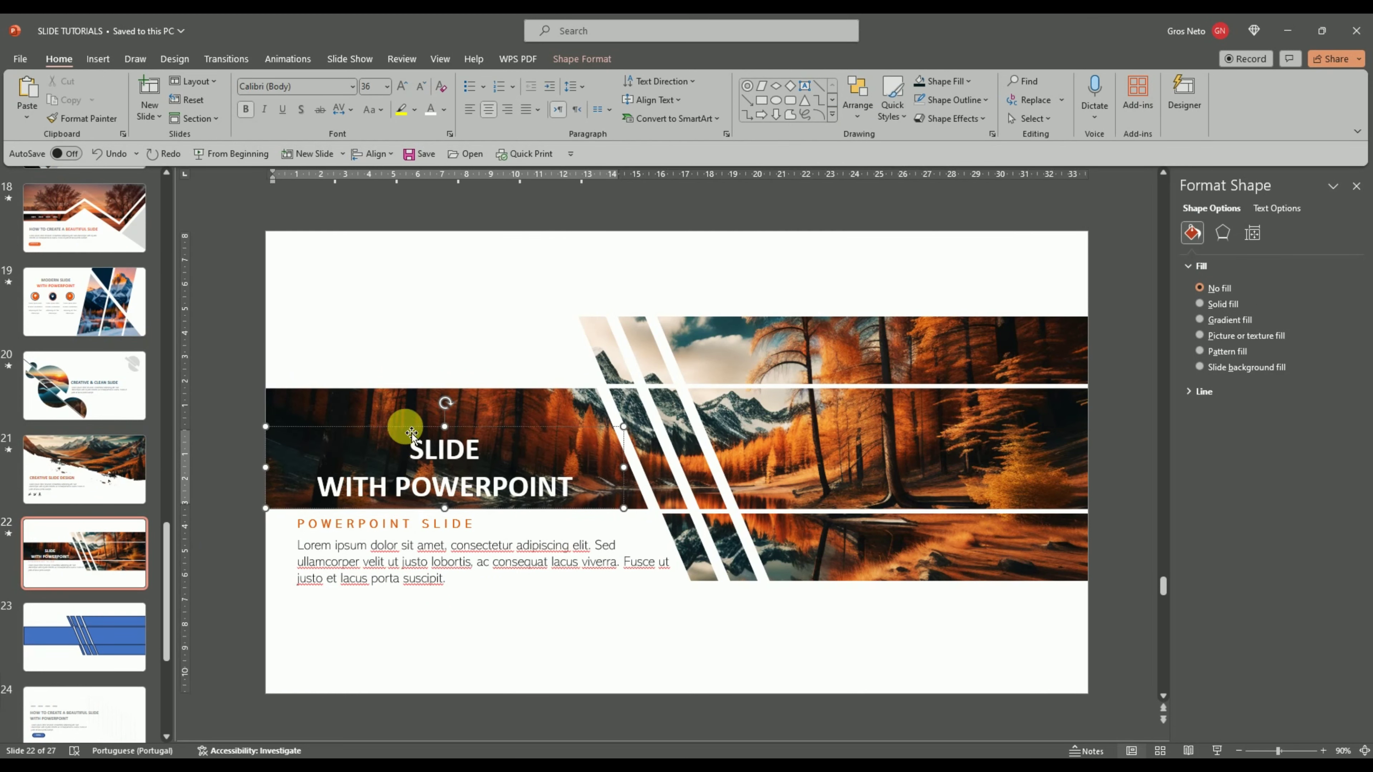
pyautogui.moveTo(467, 433); pyautogui.dragTo(509, 414)
pyautogui.click(470, 590)
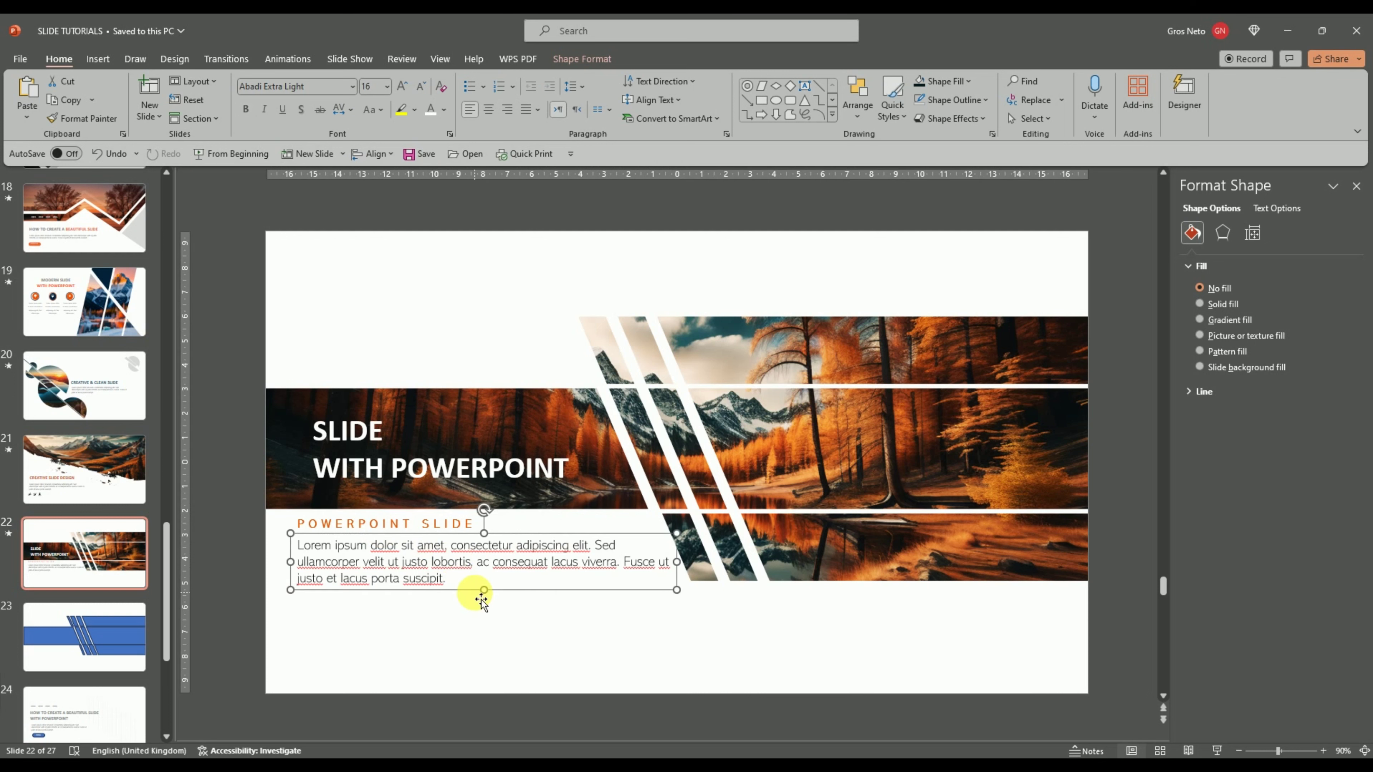
pyautogui.moveTo(653, 561); pyautogui.dragTo(665, 562)
pyautogui.click(328, 521)
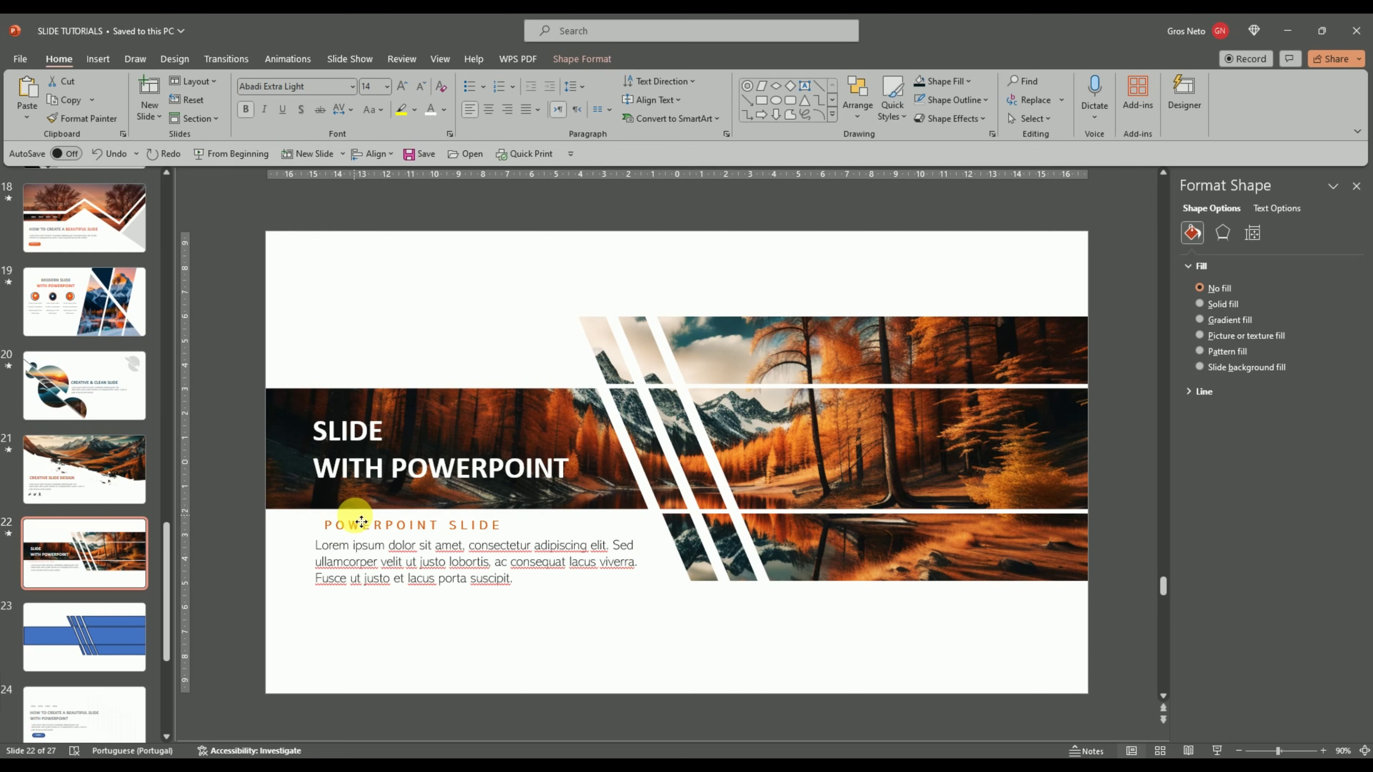
pyautogui.keyDown('shift'); pyautogui.click(357, 454); pyautogui.keyUp('shift')
pyautogui.keyDown('shift'); pyautogui.click(362, 568); pyautogui.keyUp('shift')
pyautogui.hotkey('alt', 'j', 'd')
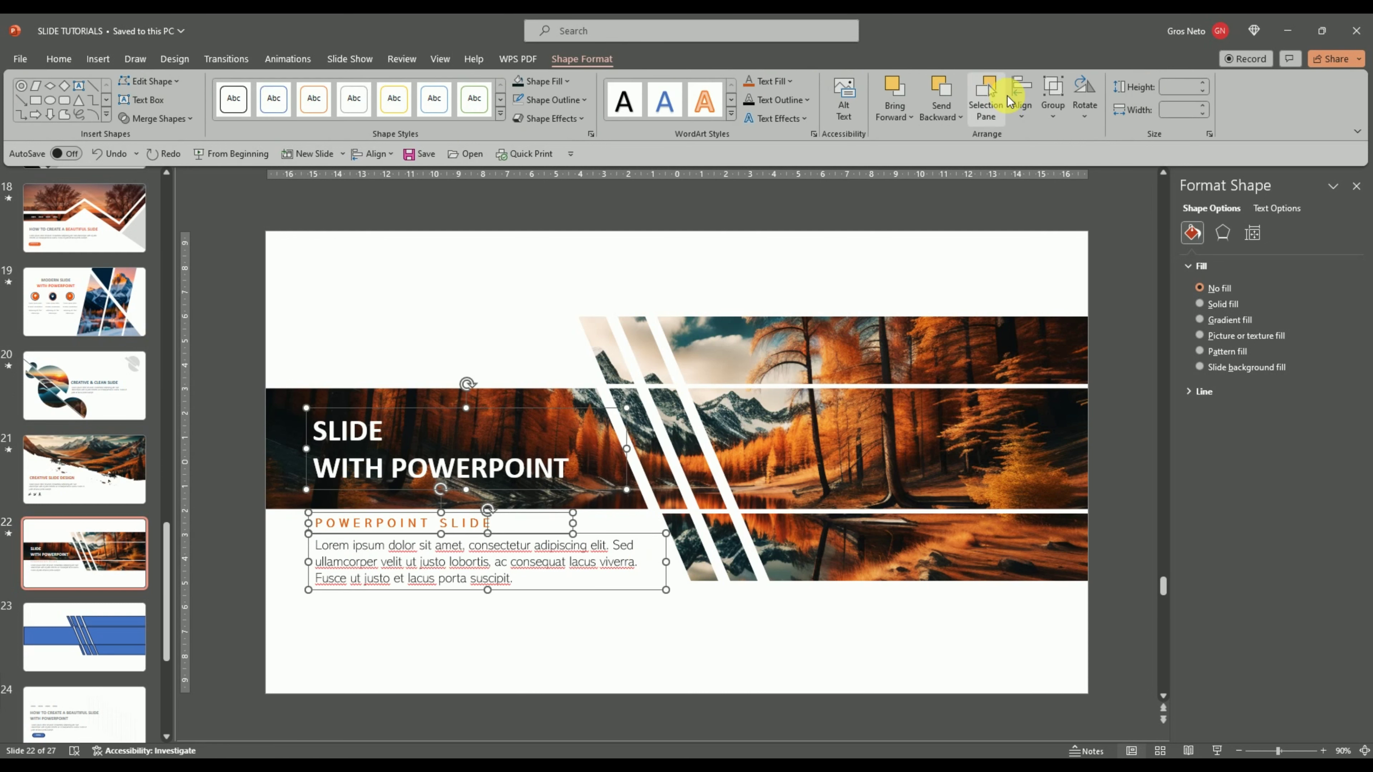
pyautogui.click(465, 317)
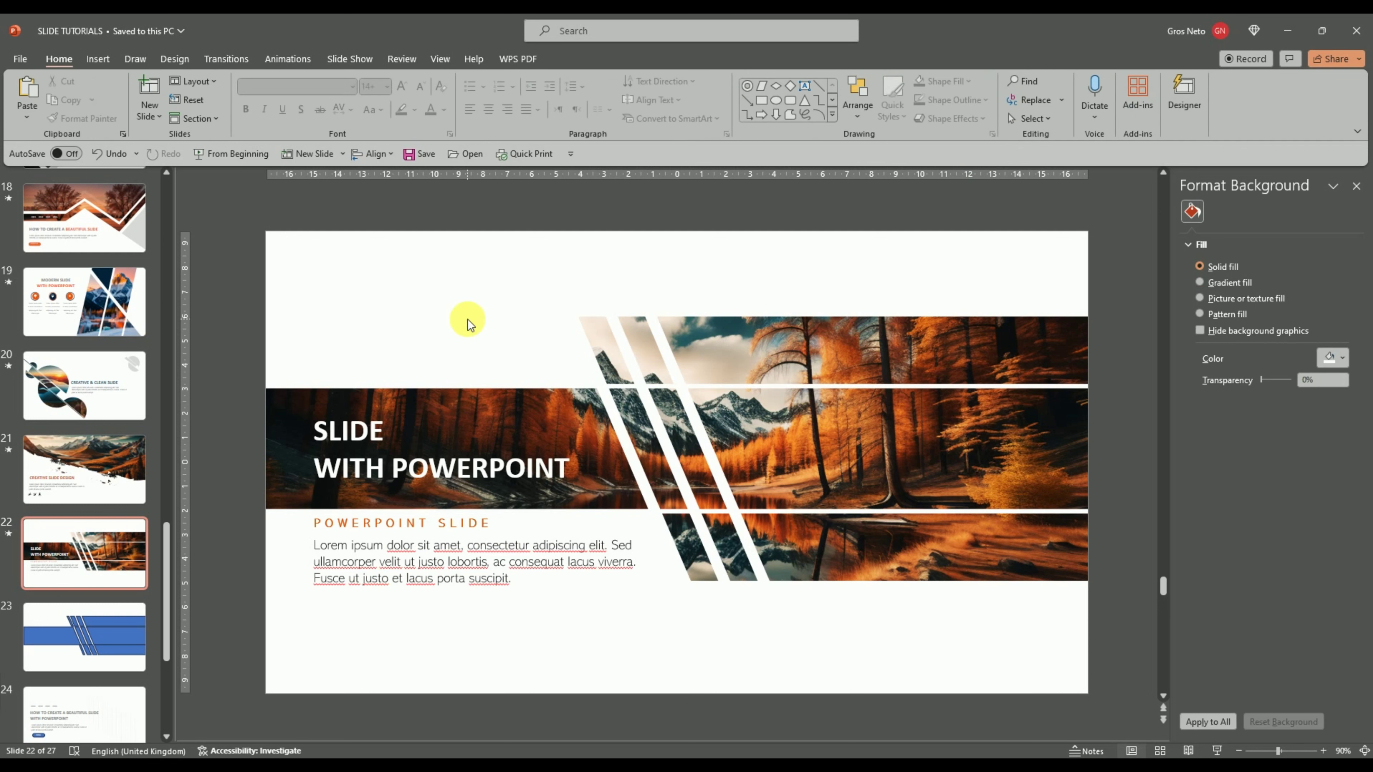
pyautogui.click(49, 647)
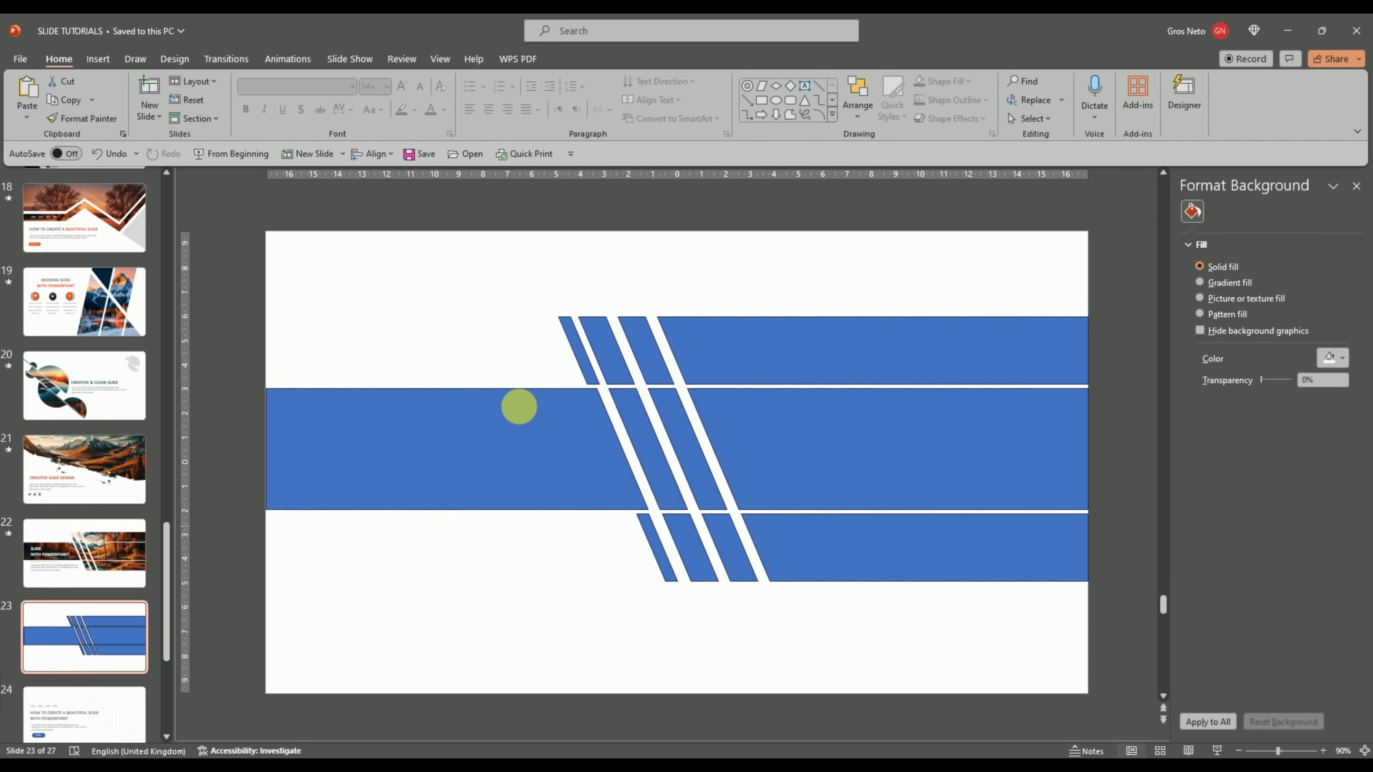
# Copy both slanted blue strips from slide 23 to slide 22 and nudge the upper one left beside the cut
pyautogui.click(581, 354)
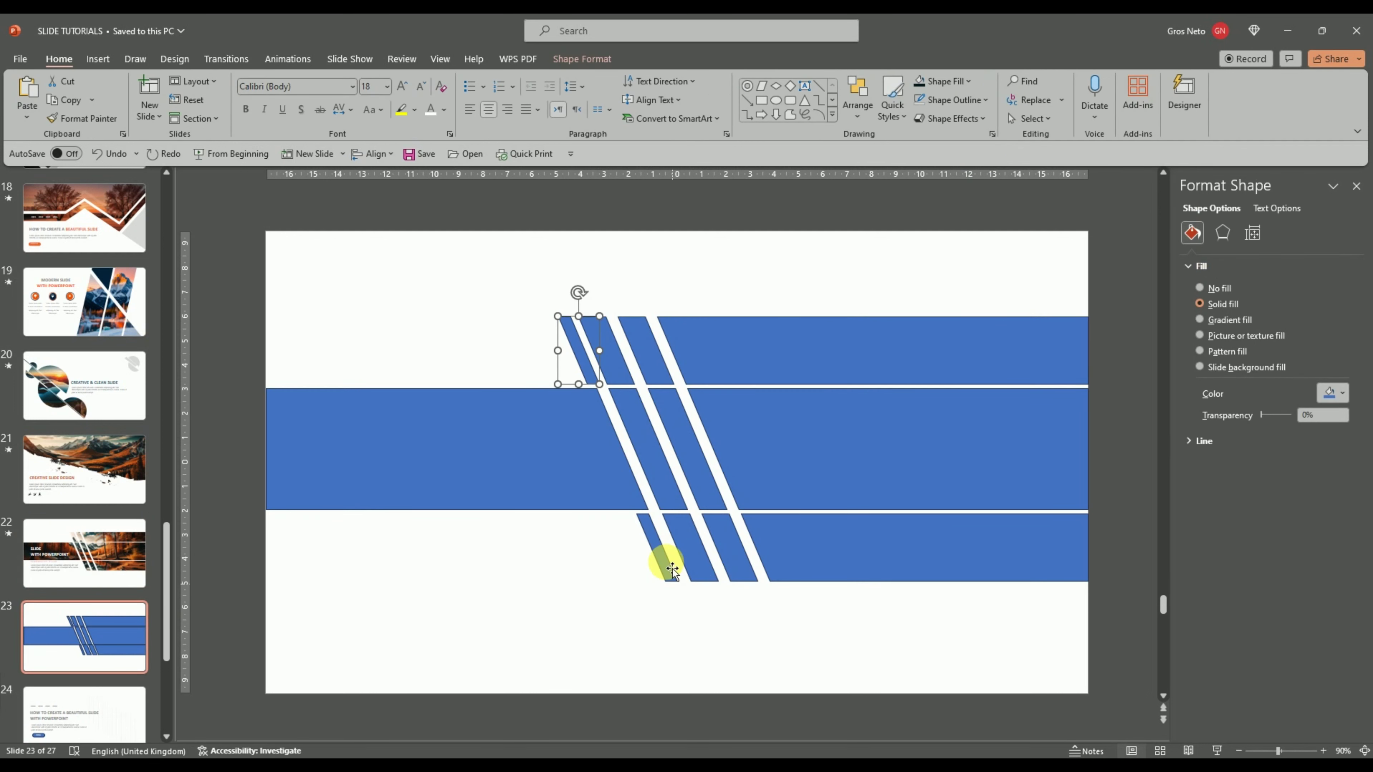
pyautogui.keyDown('shift'); pyautogui.click(664, 557); pyautogui.keyUp('shift')
pyautogui.rightClick(664, 557)
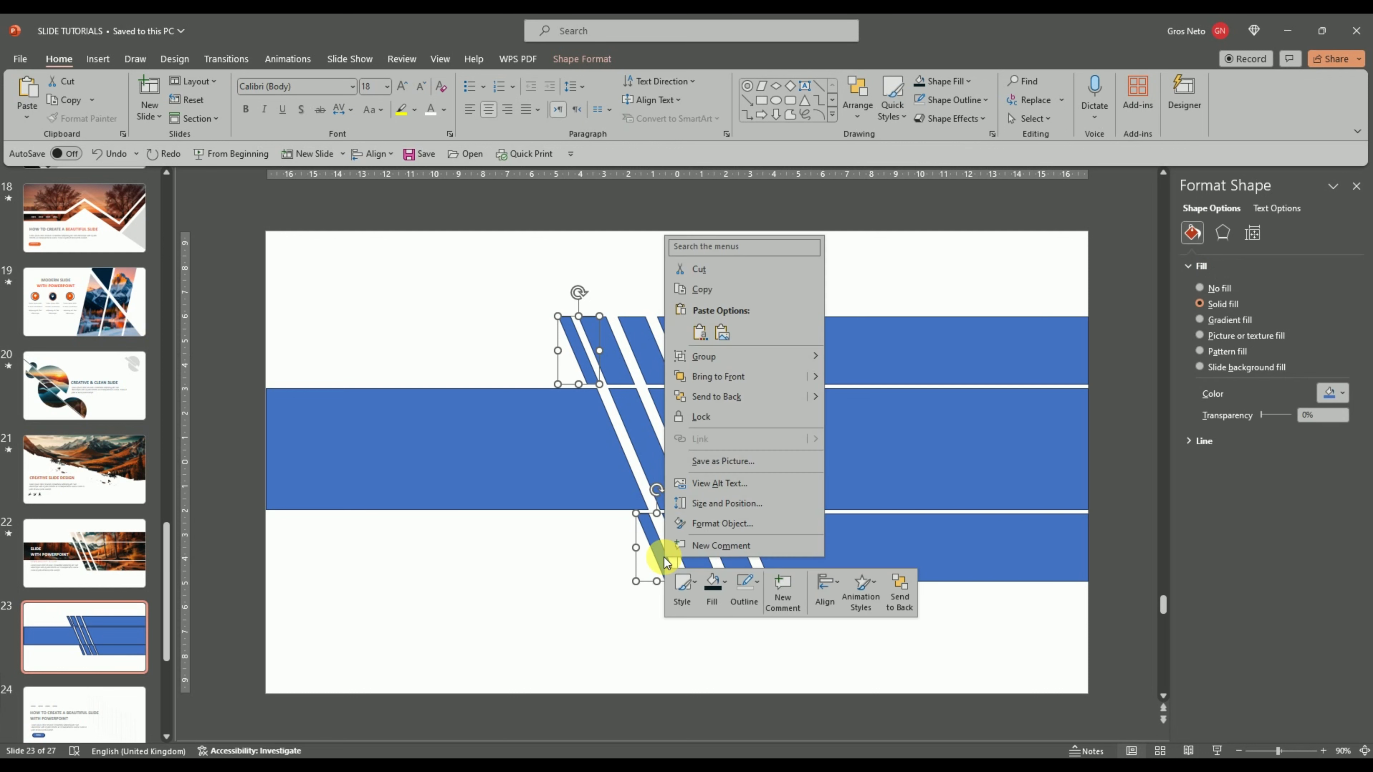
pyautogui.click(703, 289)
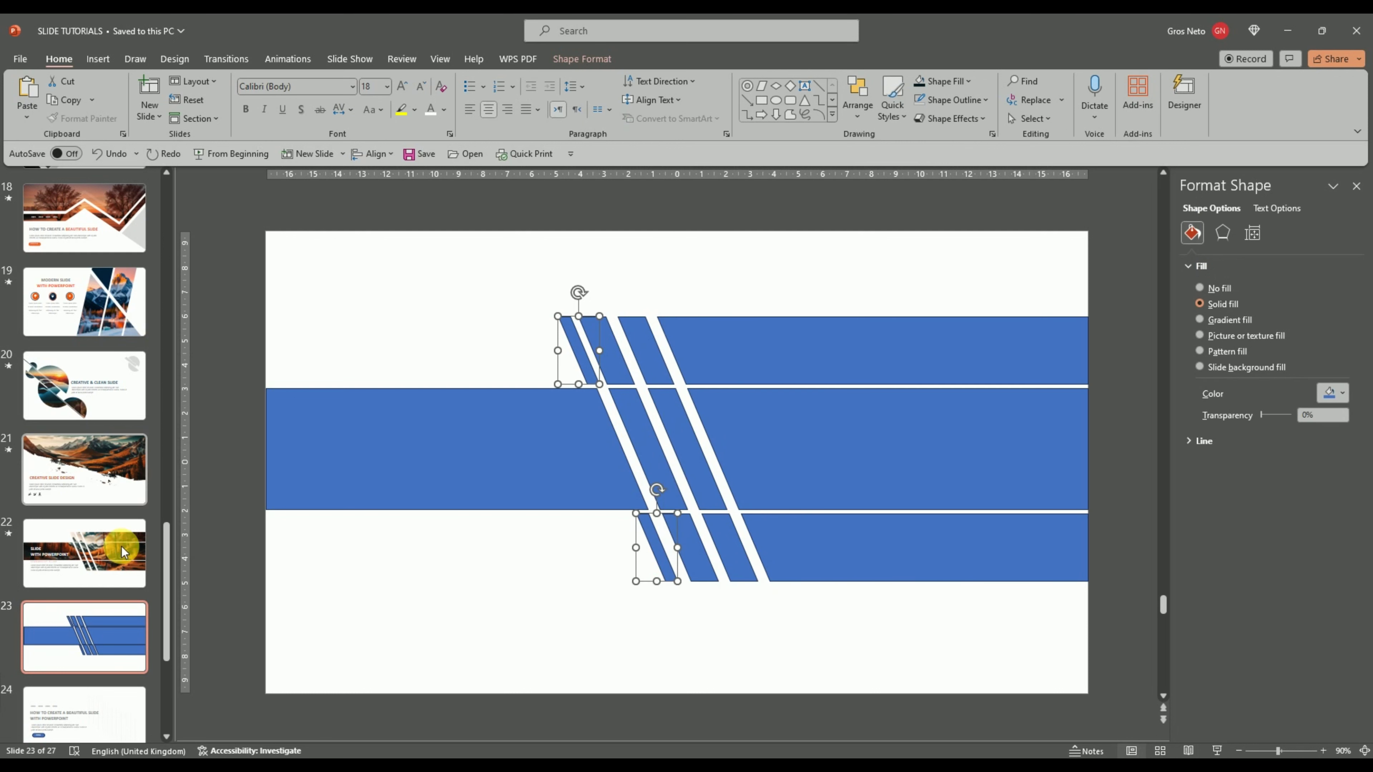
pyautogui.click(119, 551)
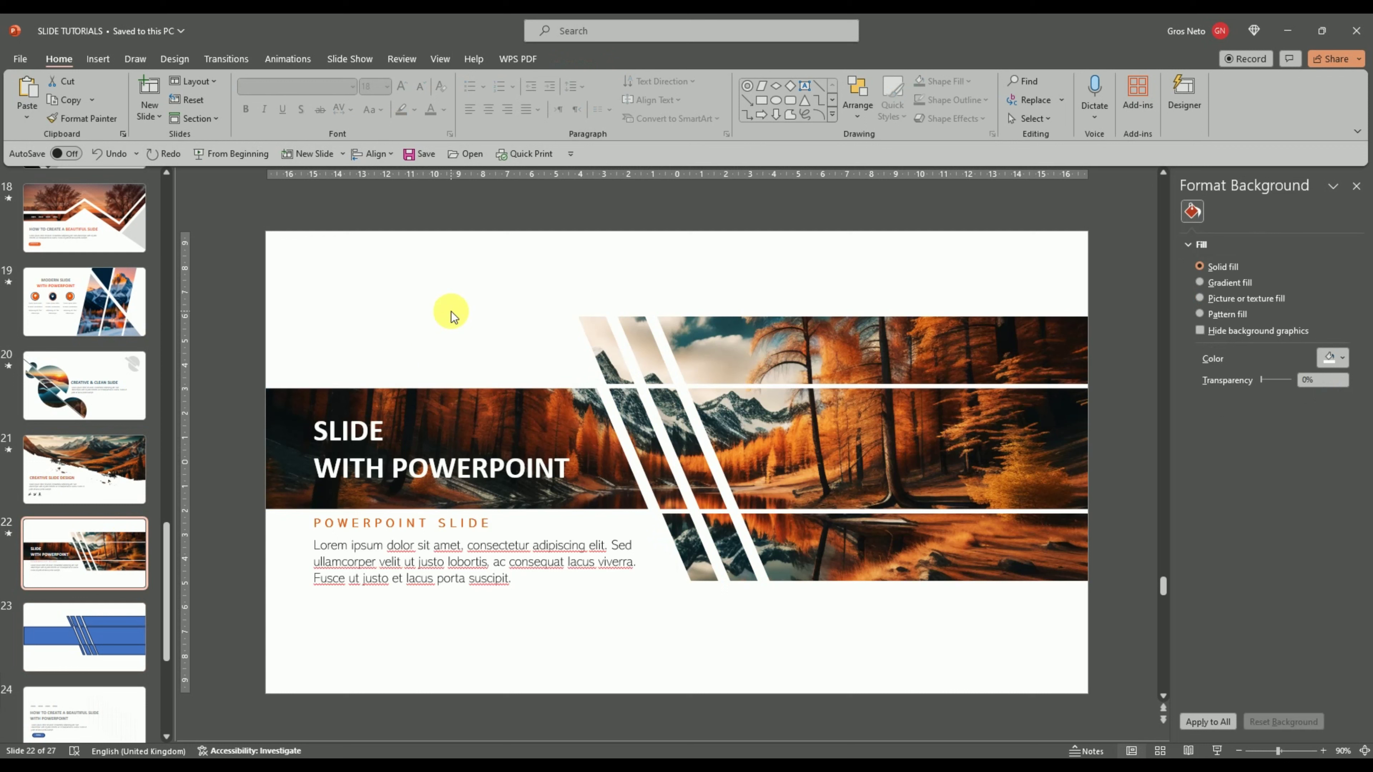
pyautogui.rightClick(453, 313)
pyautogui.click(486, 376)
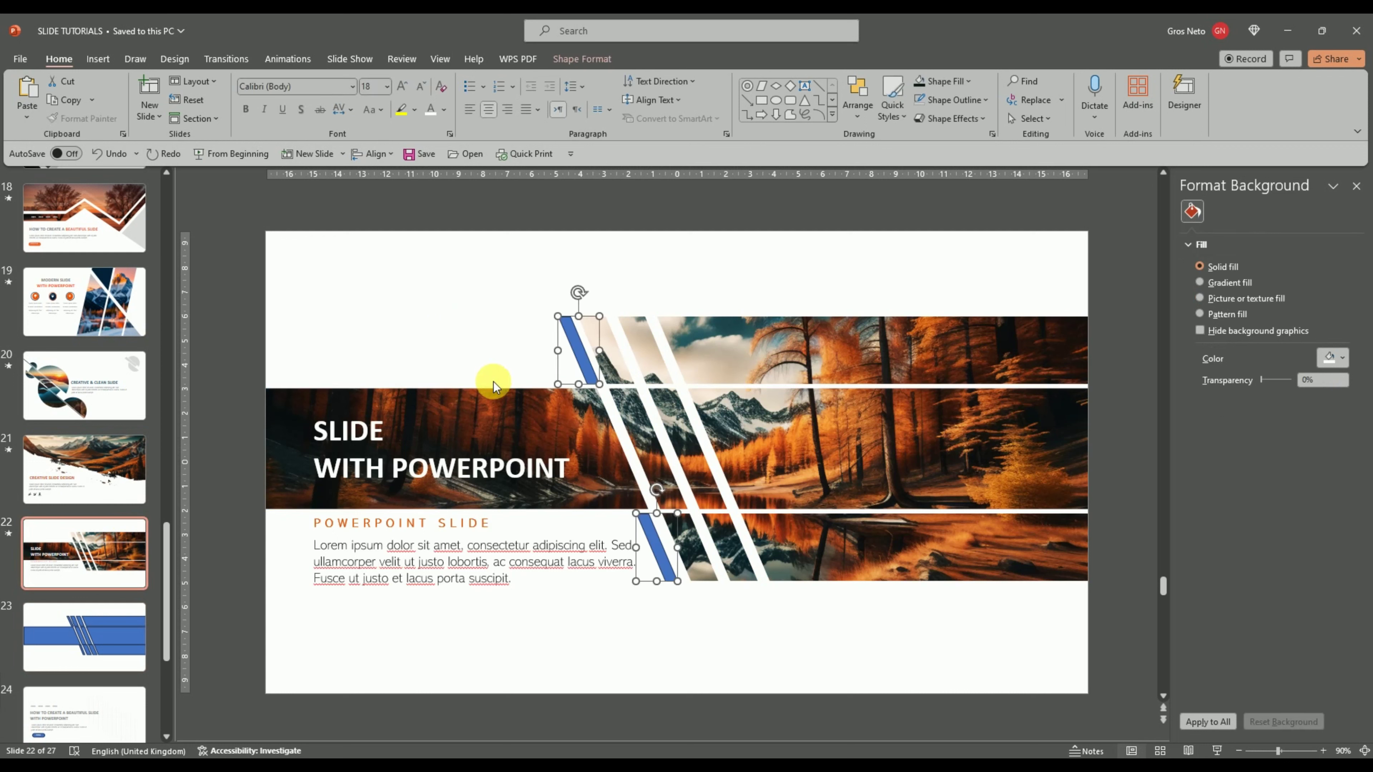
pyautogui.click(516, 312)
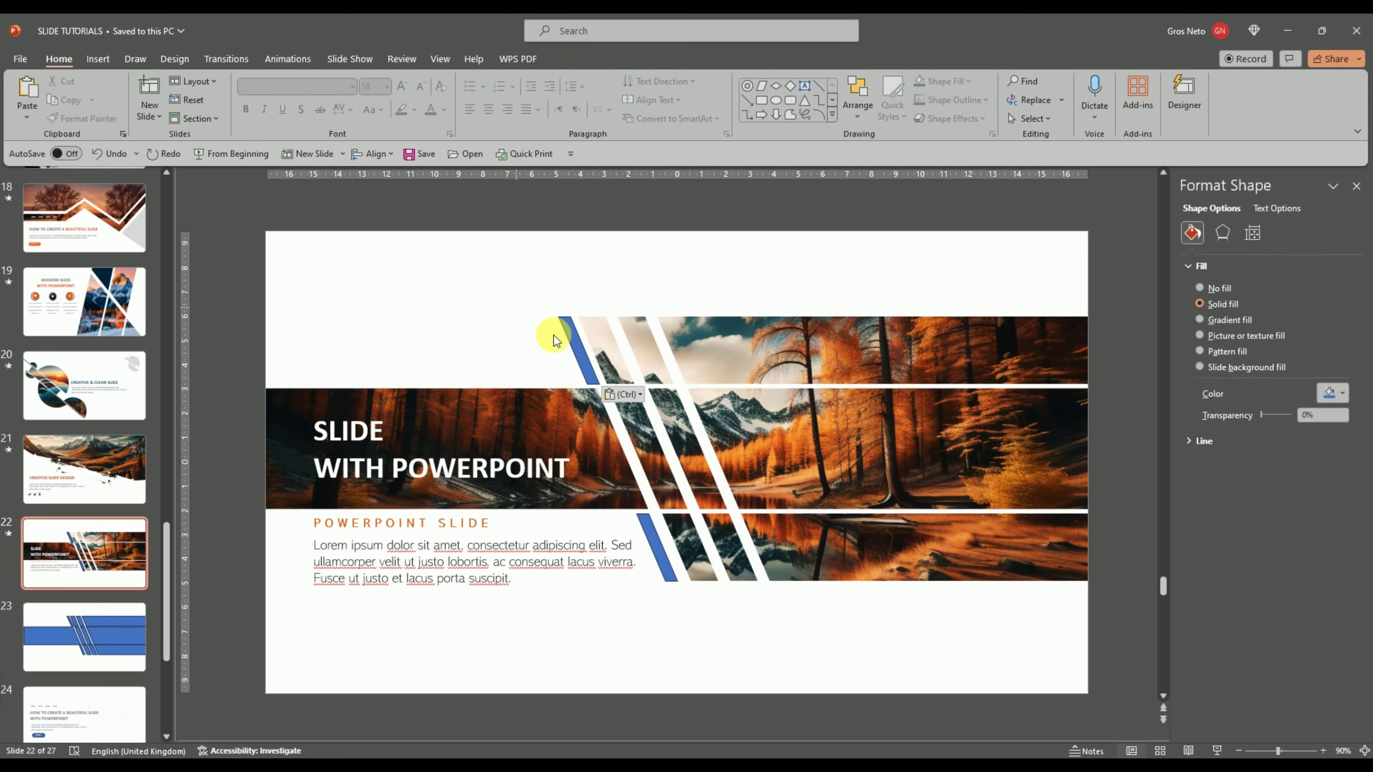
pyautogui.click(582, 351)
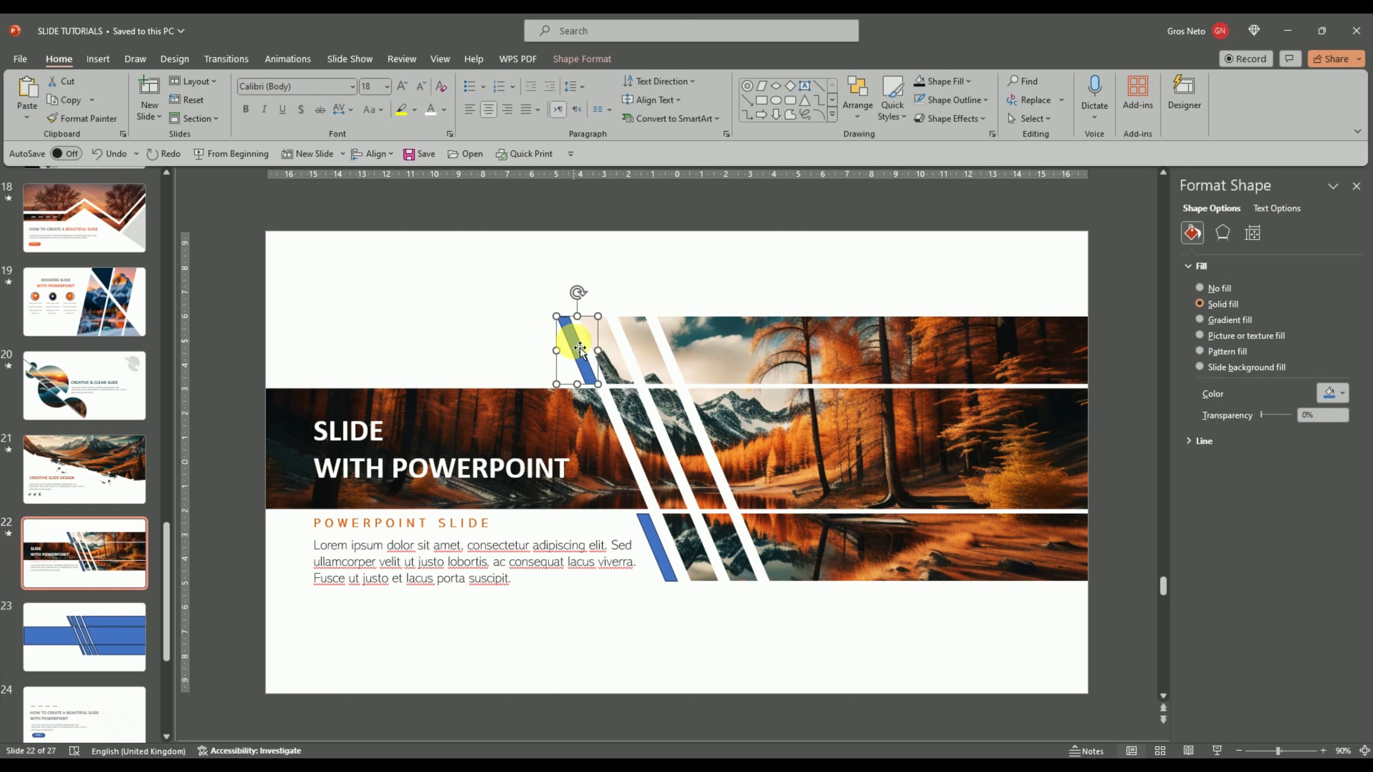
pyautogui.moveTo(585, 347); pyautogui.dragTo(579, 351)
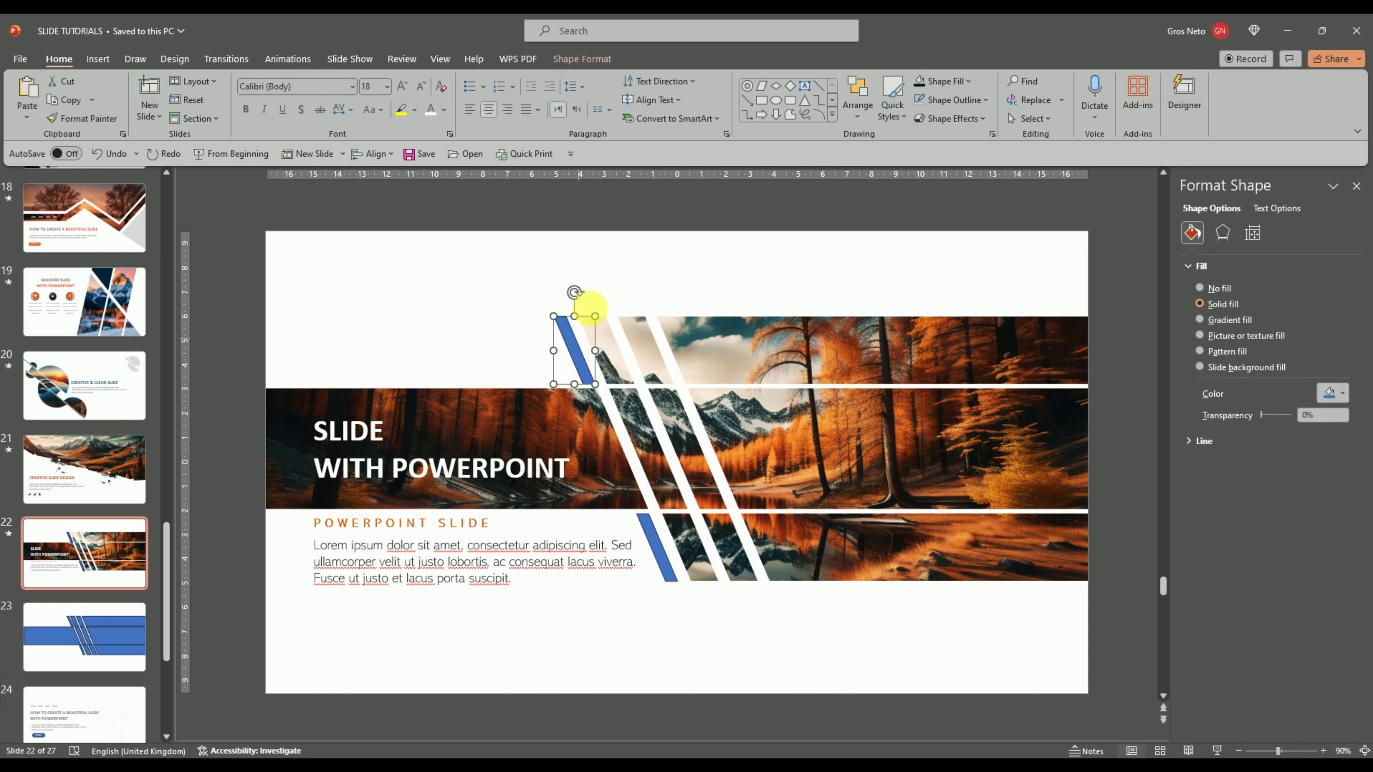
pyautogui.click(603, 286)
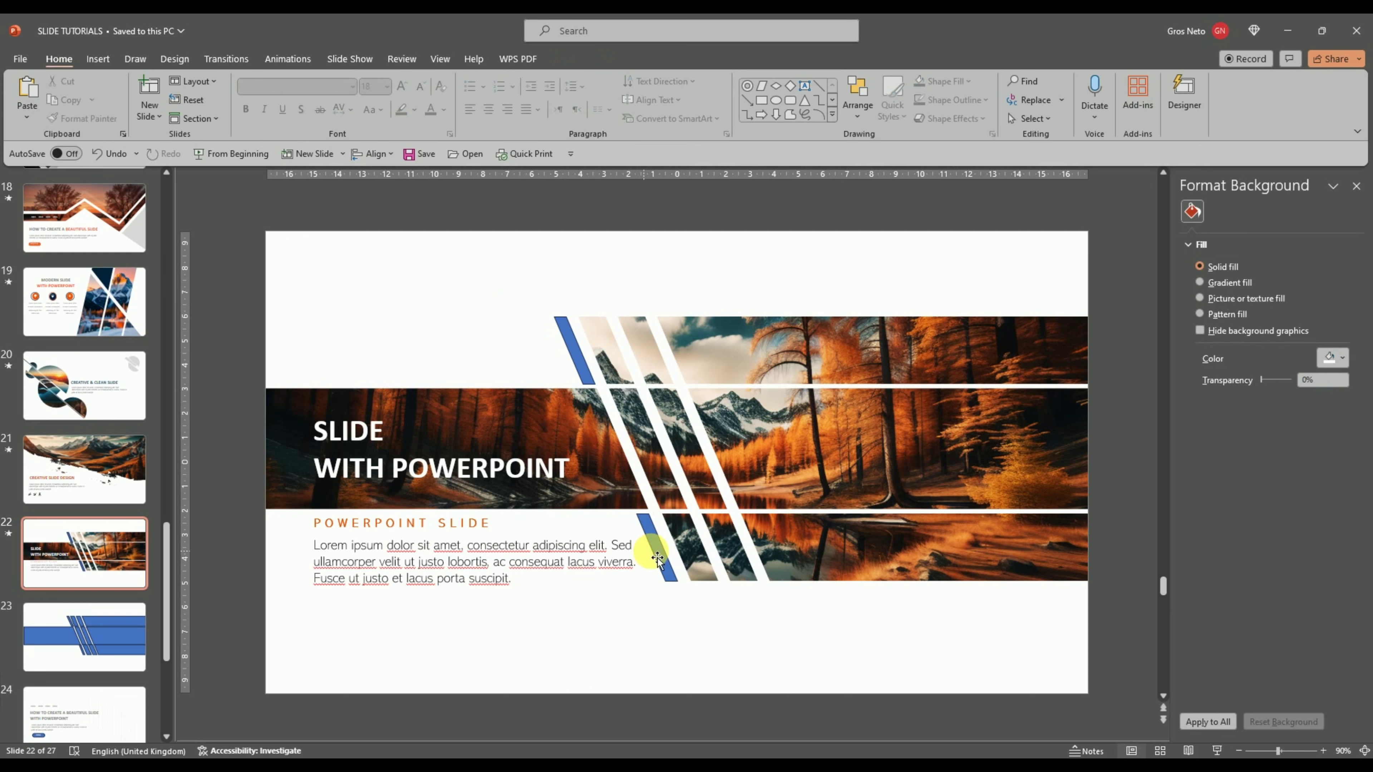
# Fill both slanted strips with a brown-orange swatch and set their outline to No Outline
pyautogui.click(657, 546)
pyautogui.keyDown('shift'); pyautogui.click(575, 341); pyautogui.keyUp('shift')
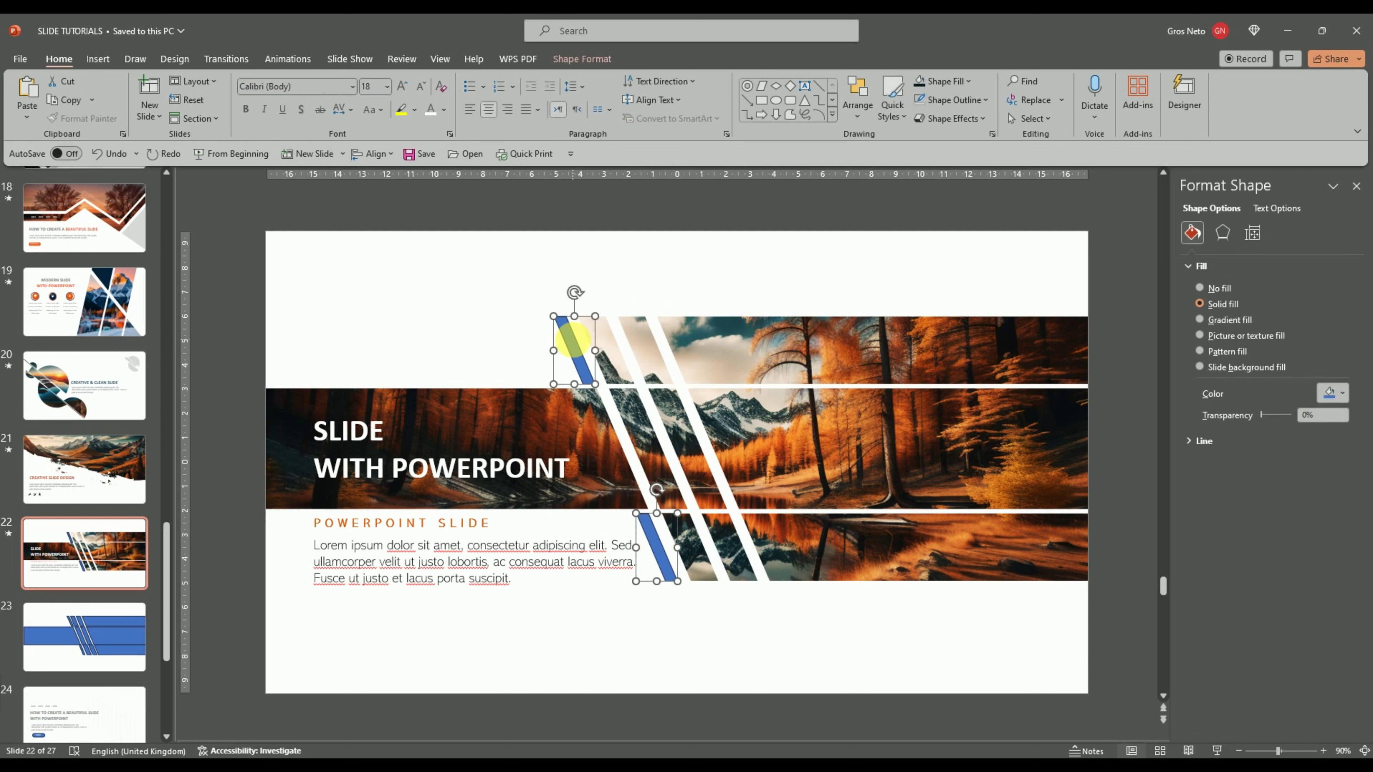
pyautogui.click(951, 81)
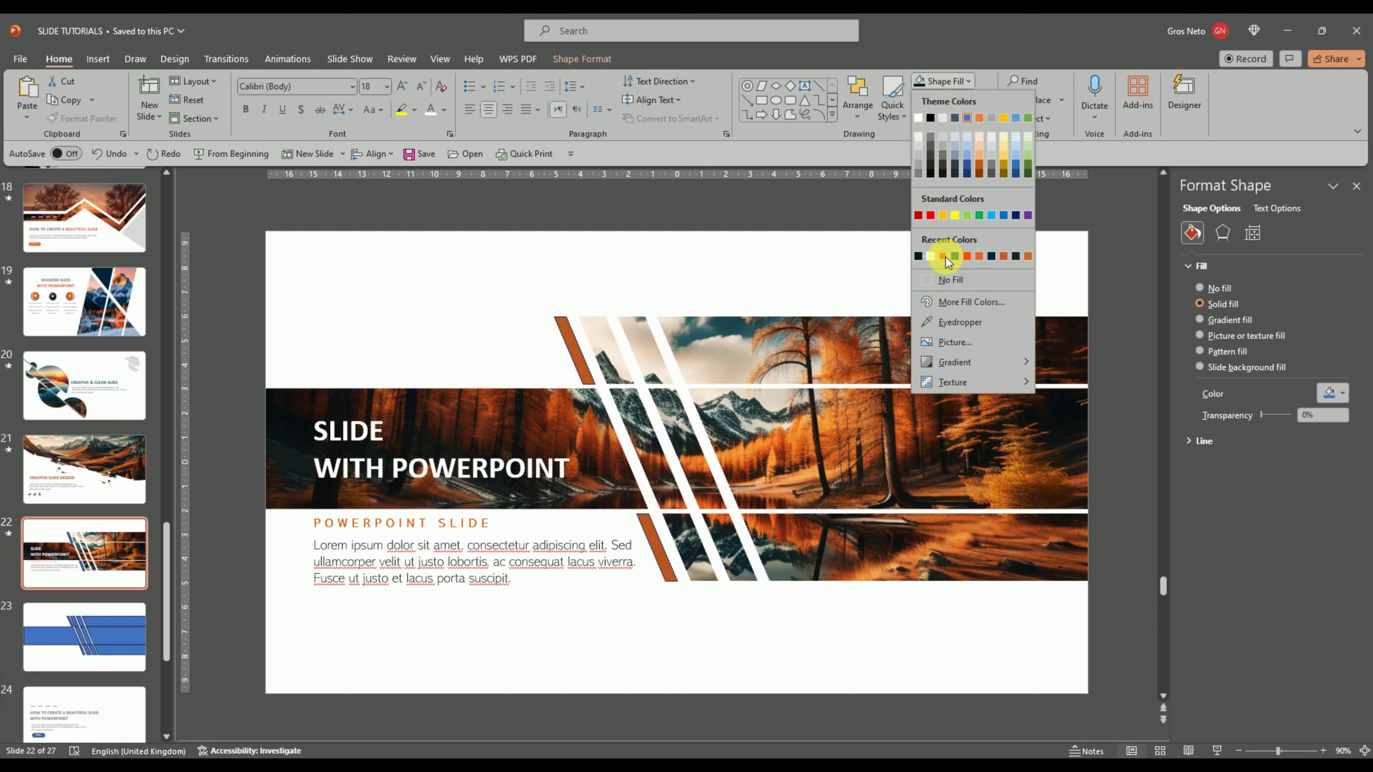
pyautogui.click(945, 257)
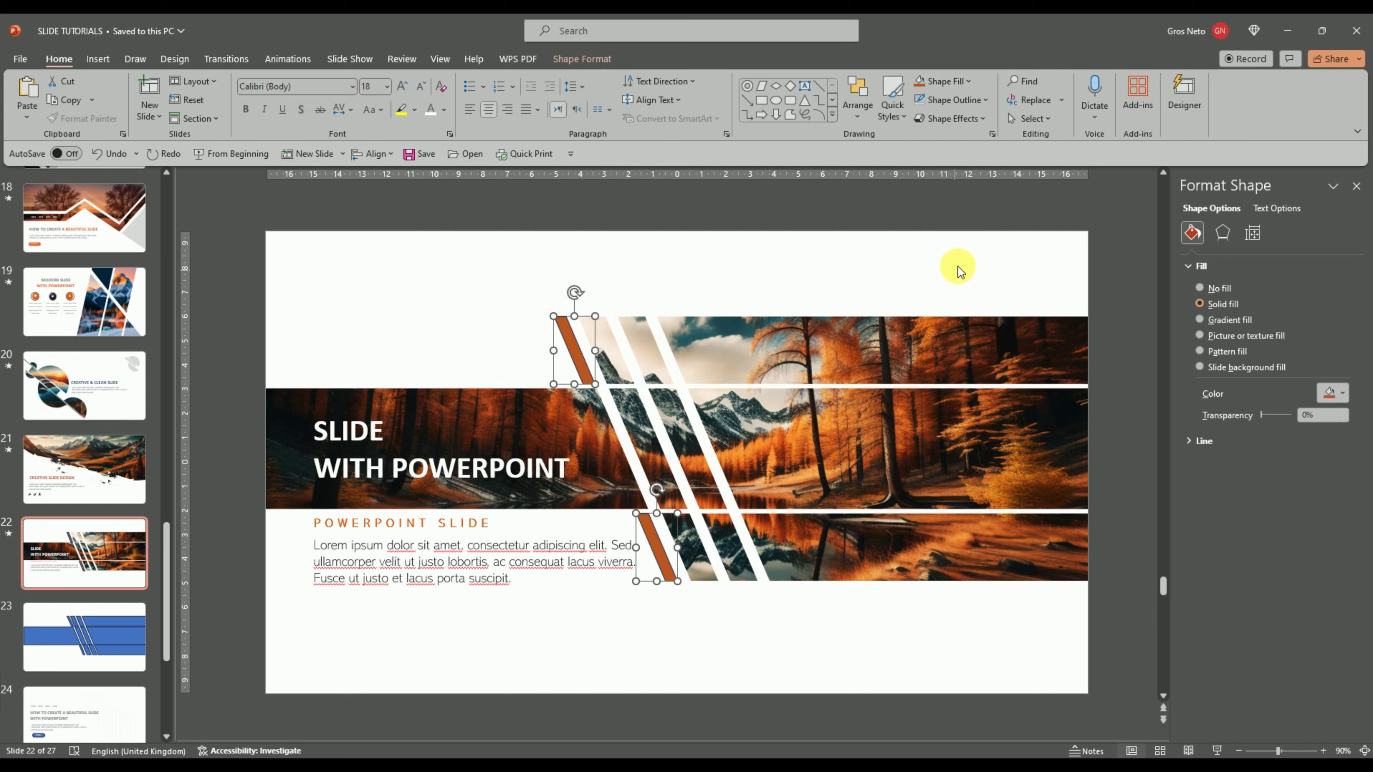
pyautogui.click(948, 97)
pyautogui.click(938, 303)
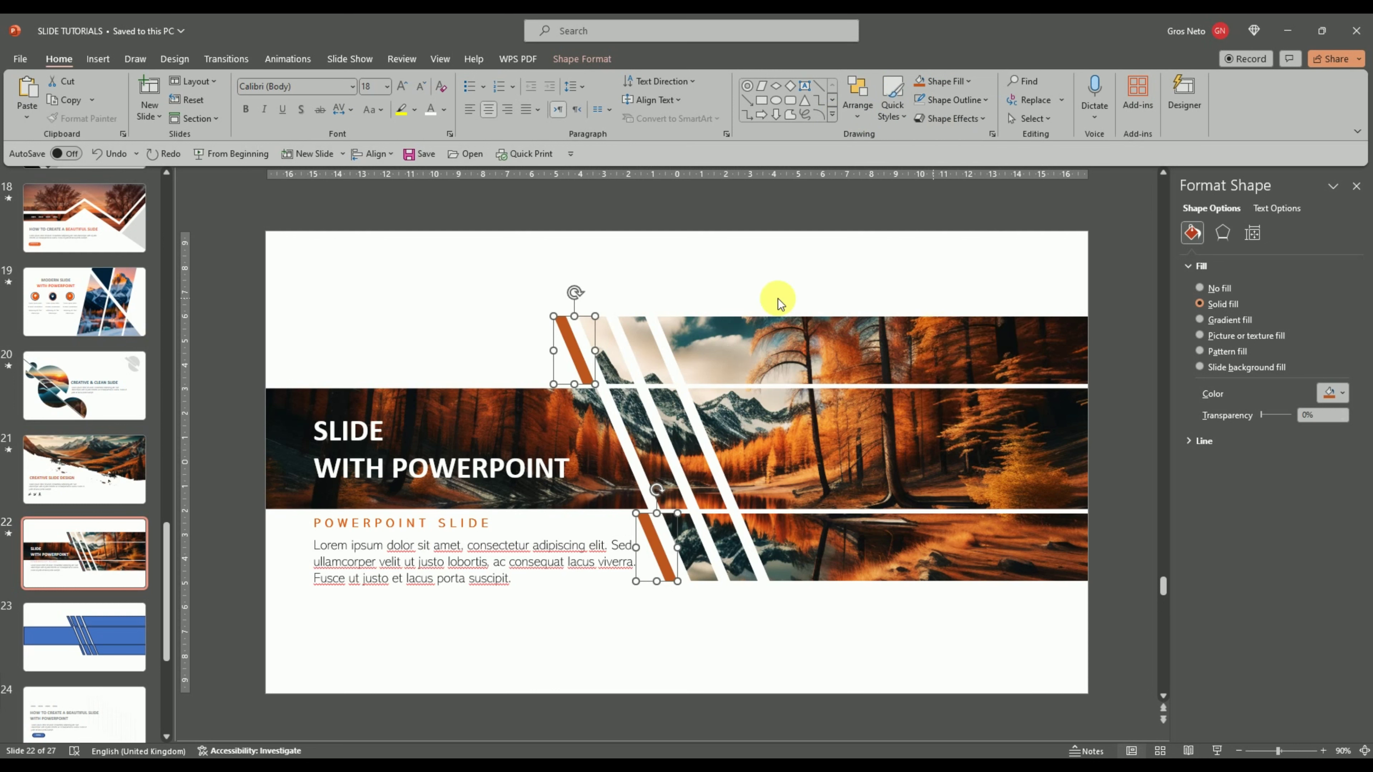
pyautogui.click(636, 259)
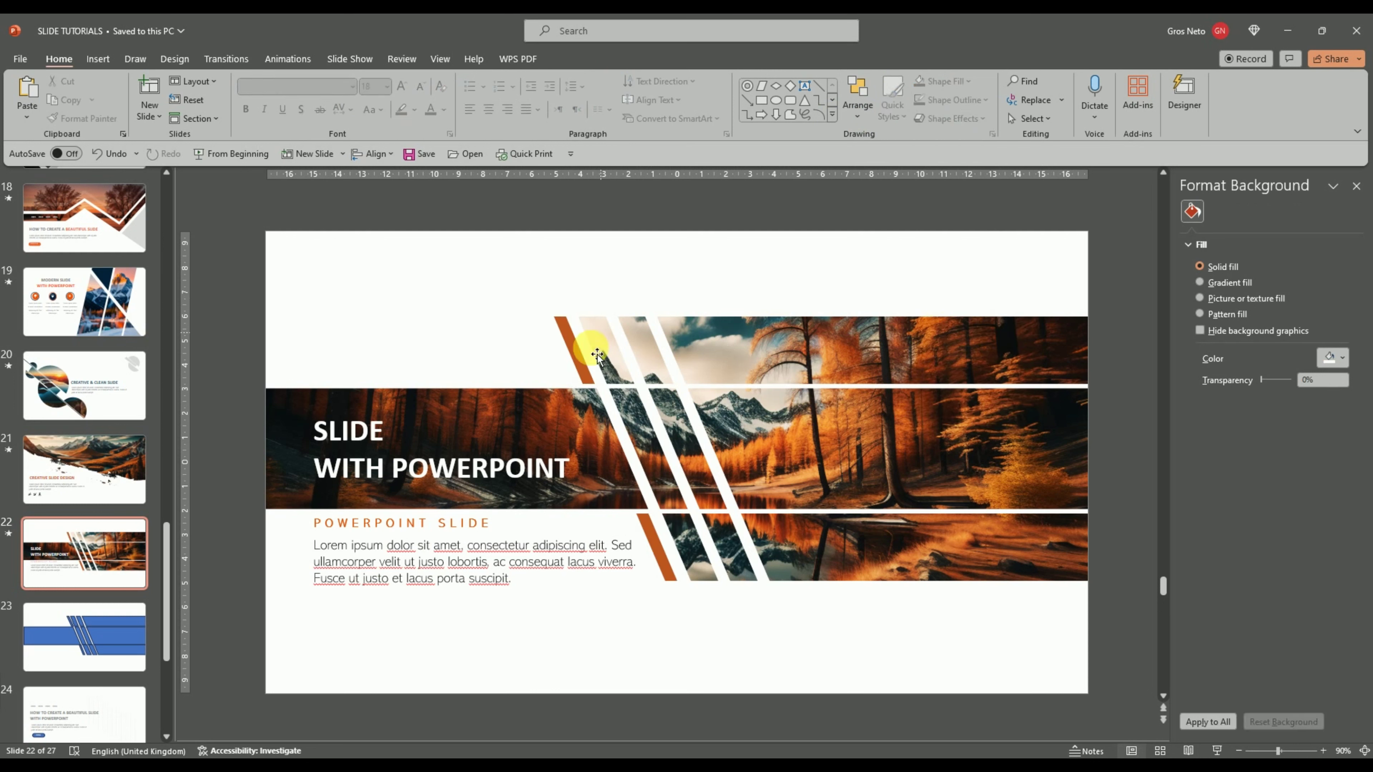
pyautogui.click(578, 368)
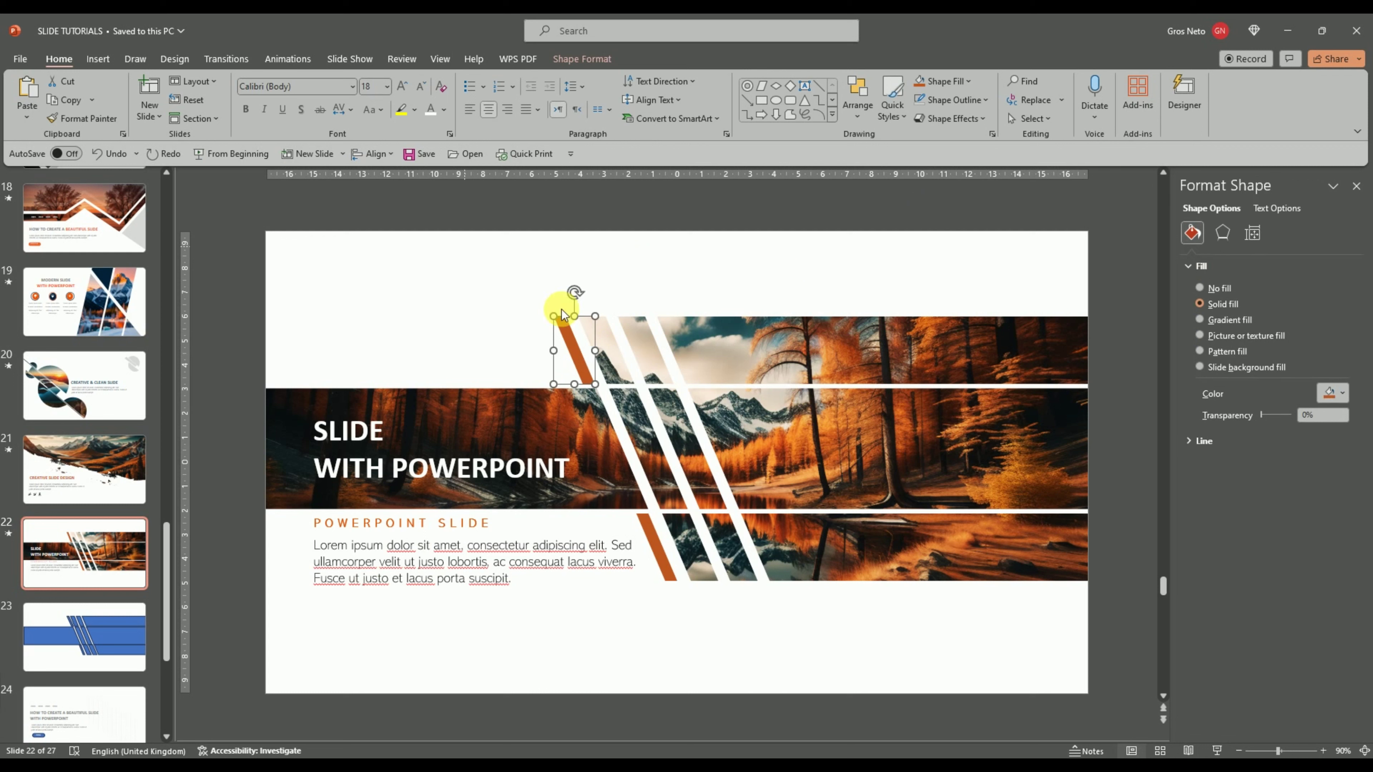
# Fill the upper strip with a dark teal eyedropped from the photo, keeping the lower strip orange
pyautogui.click(966, 82)
pyautogui.click(927, 320)
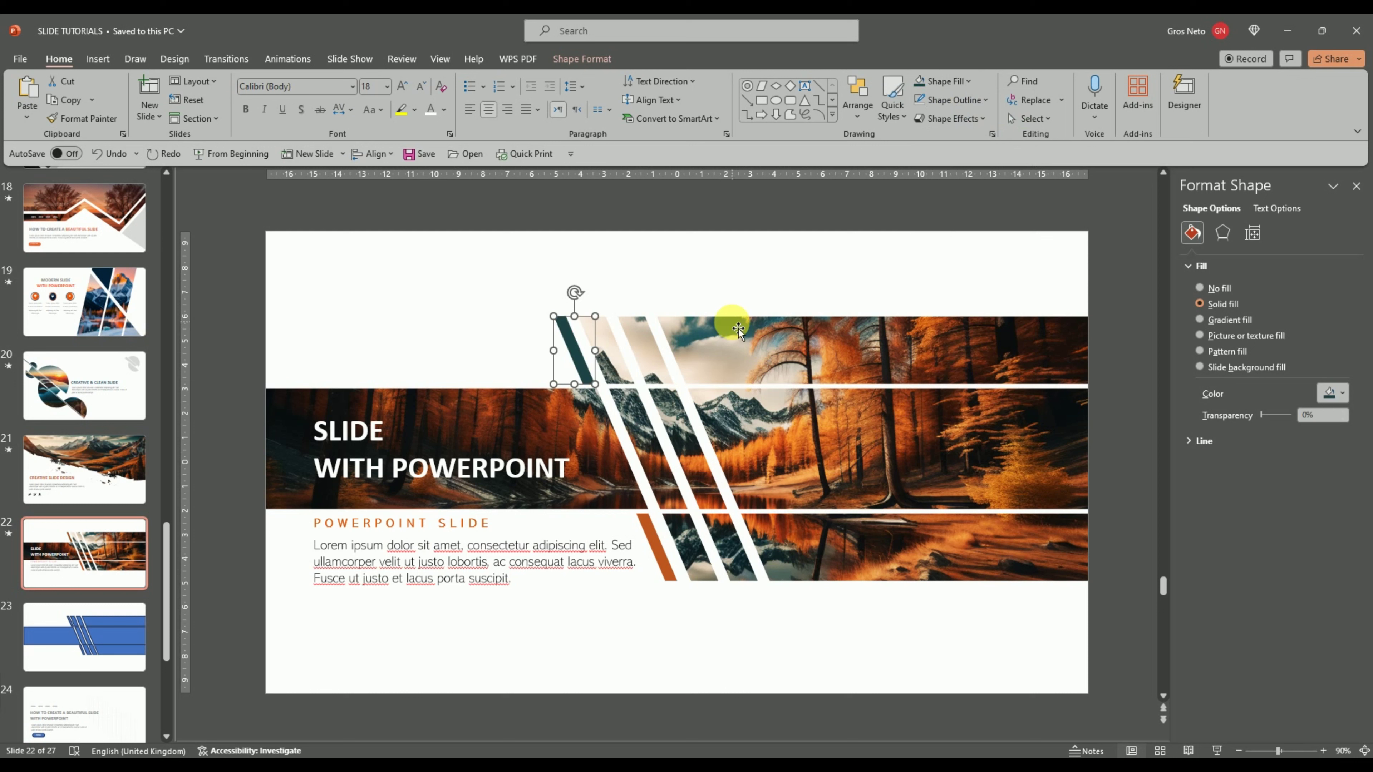
pyautogui.click(724, 295)
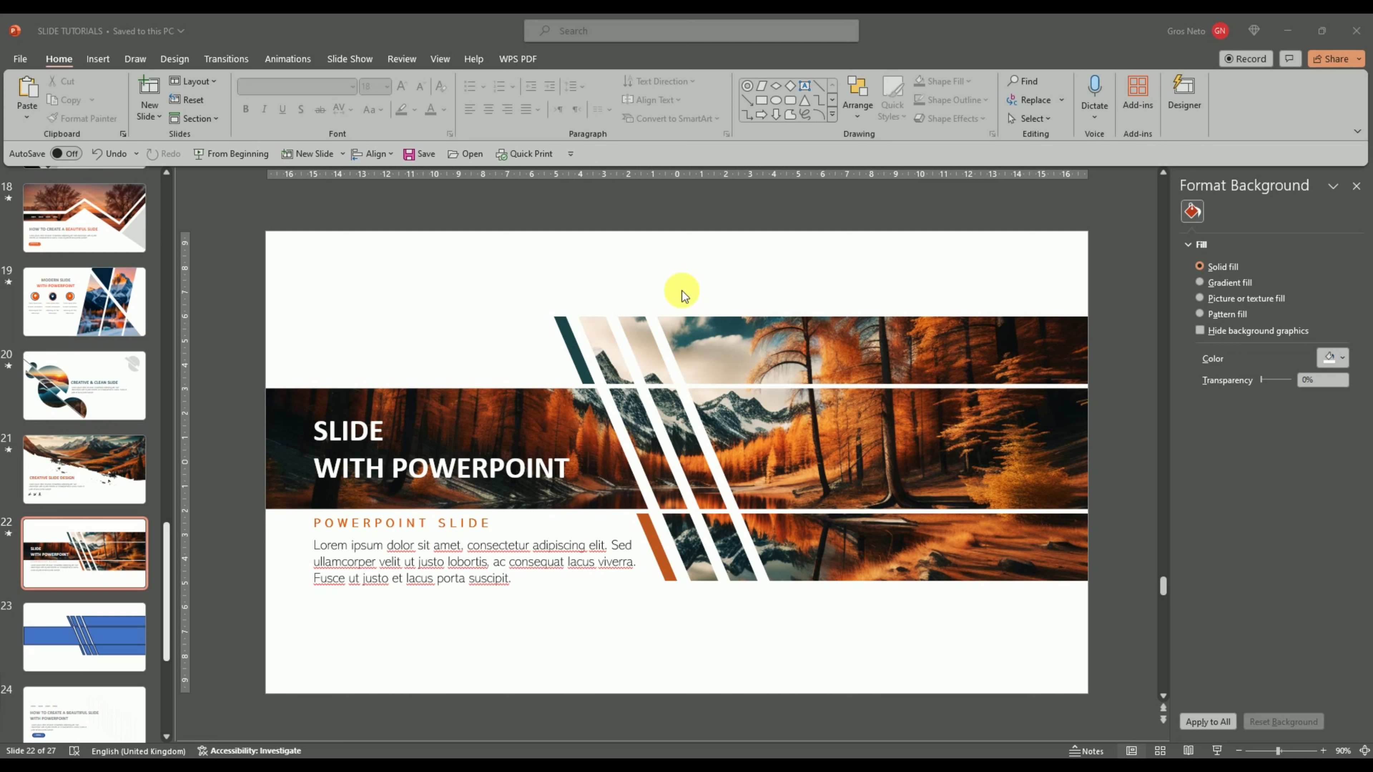
# Give both strips a Float In entrance, with the orange strip floating down
pyautogui.click(287, 59)
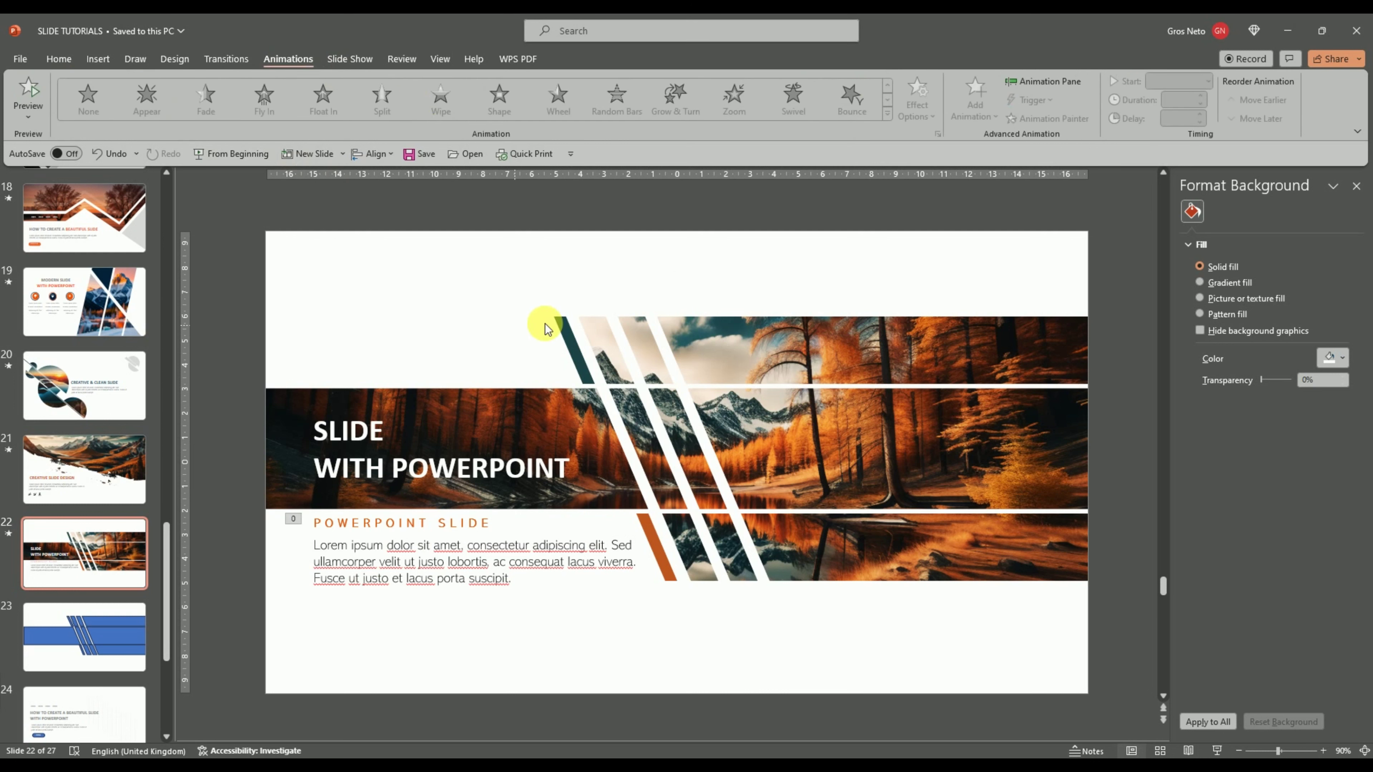
pyautogui.click(572, 336)
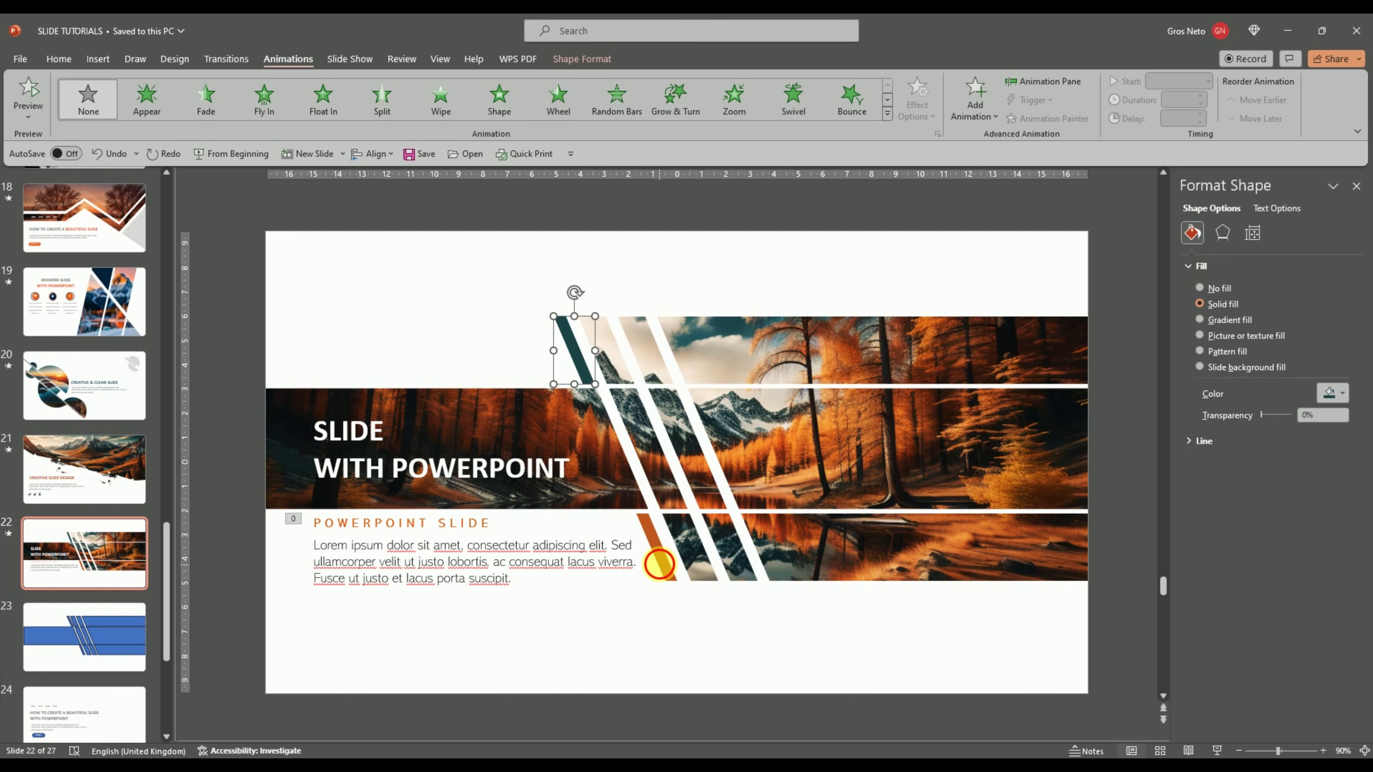
pyautogui.keyDown('shift'); pyautogui.click(656, 557); pyautogui.keyUp('shift')
pyautogui.click(311, 101)
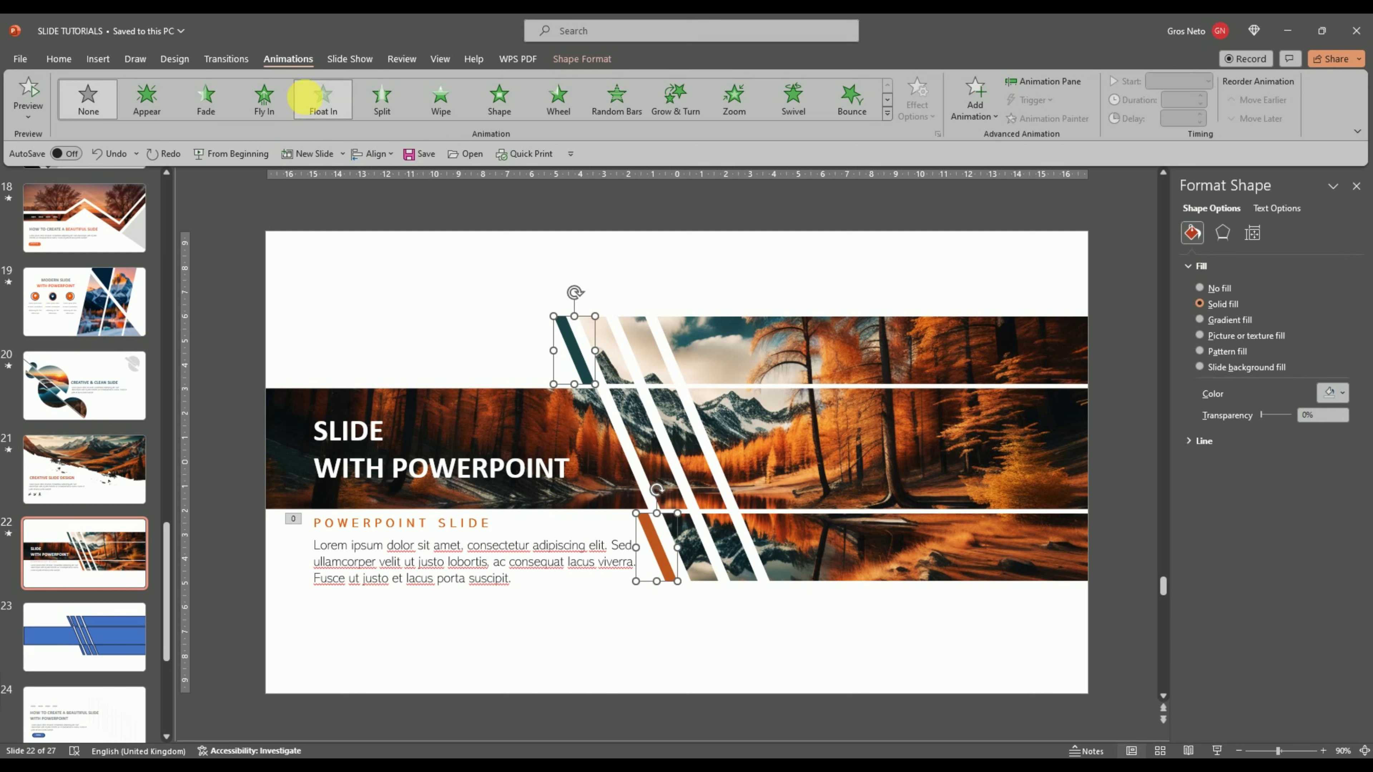
pyautogui.click(696, 312)
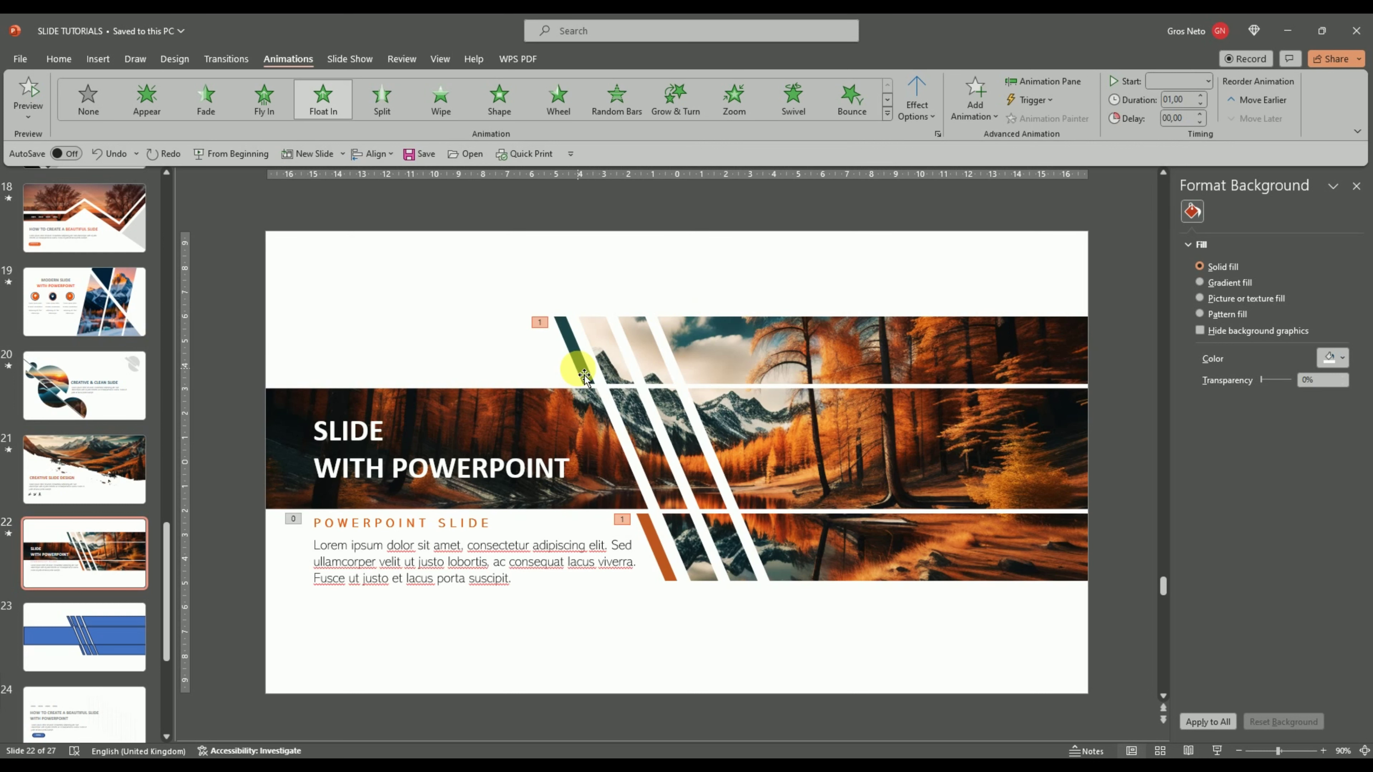
pyautogui.click(662, 557)
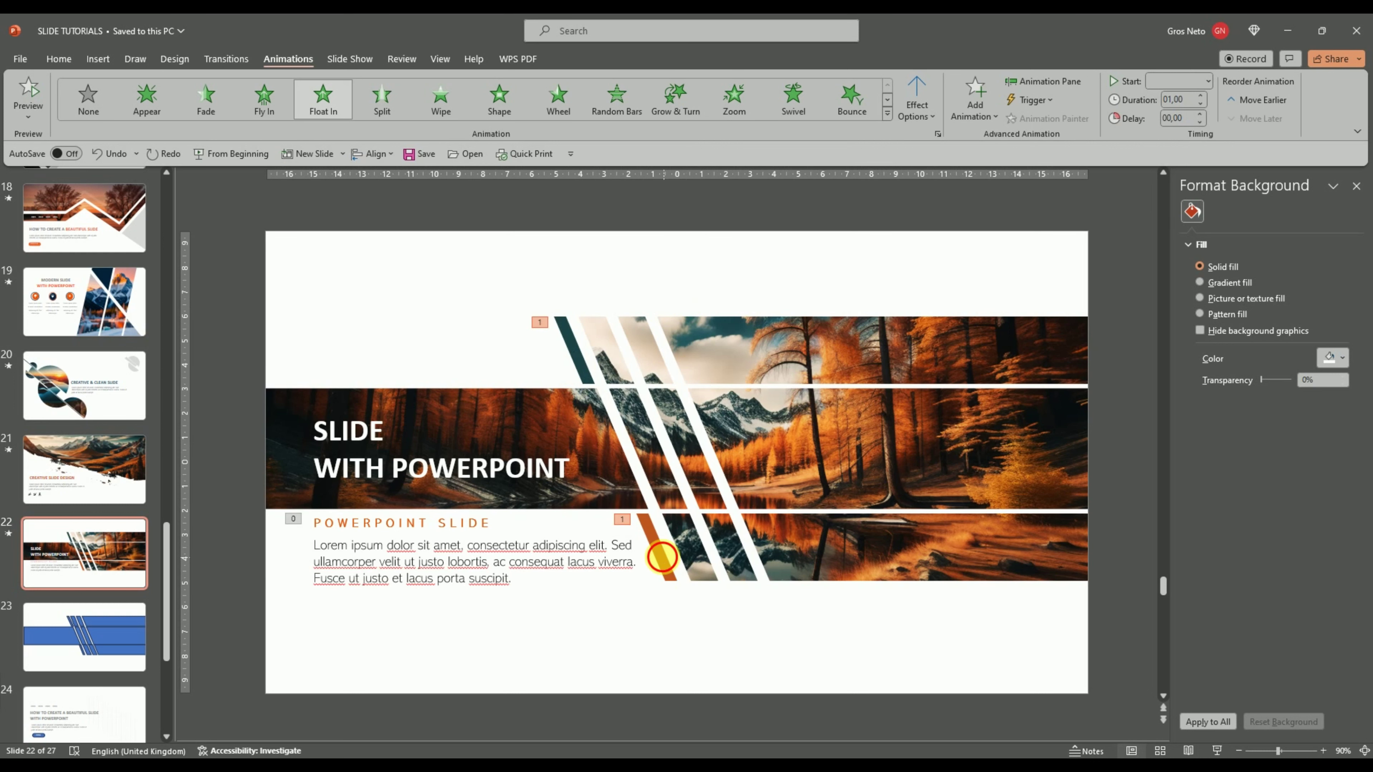
pyautogui.click(916, 105)
pyautogui.click(919, 200)
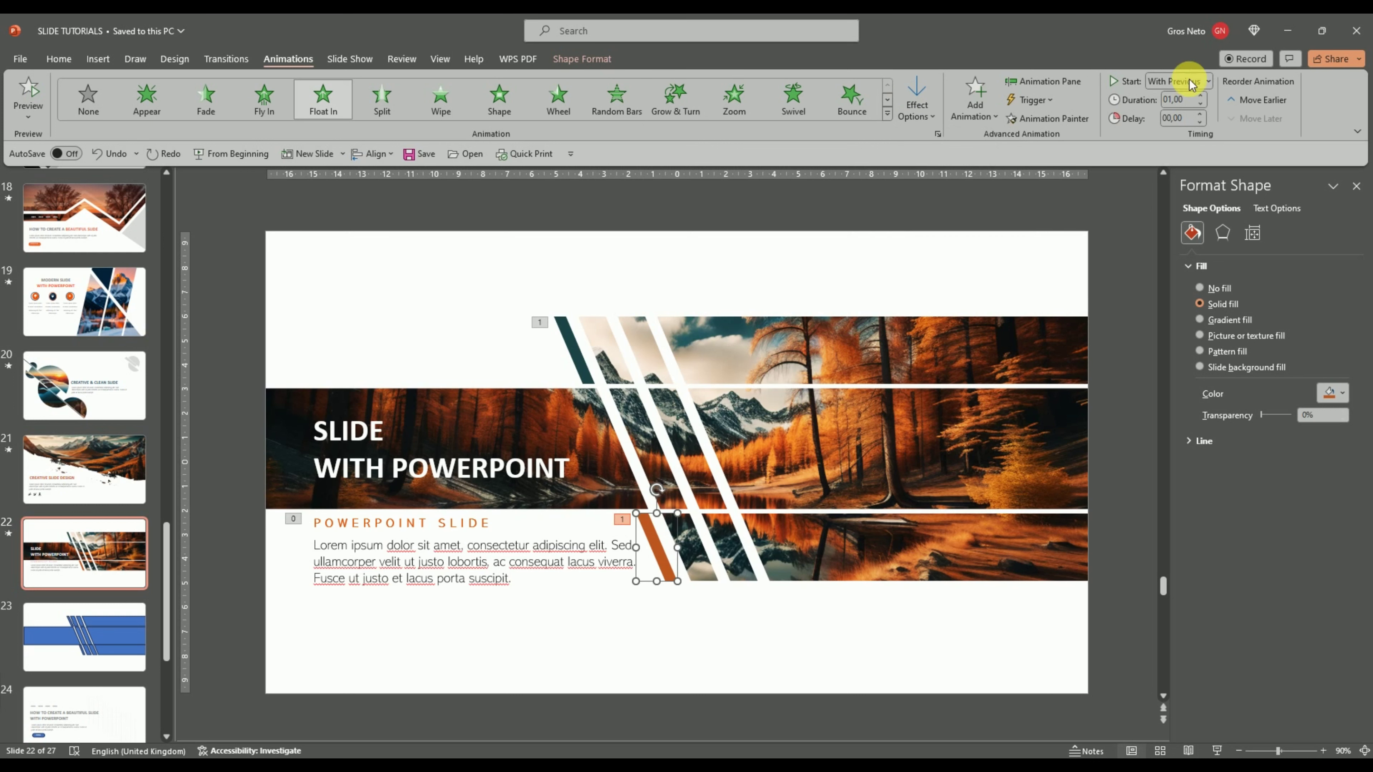
# Set the strips' animation duration to 01,50 and the teal stripe to start After Previous
pyautogui.keyDown('shift'); pyautogui.click(583, 370); pyautogui.keyUp('shift')
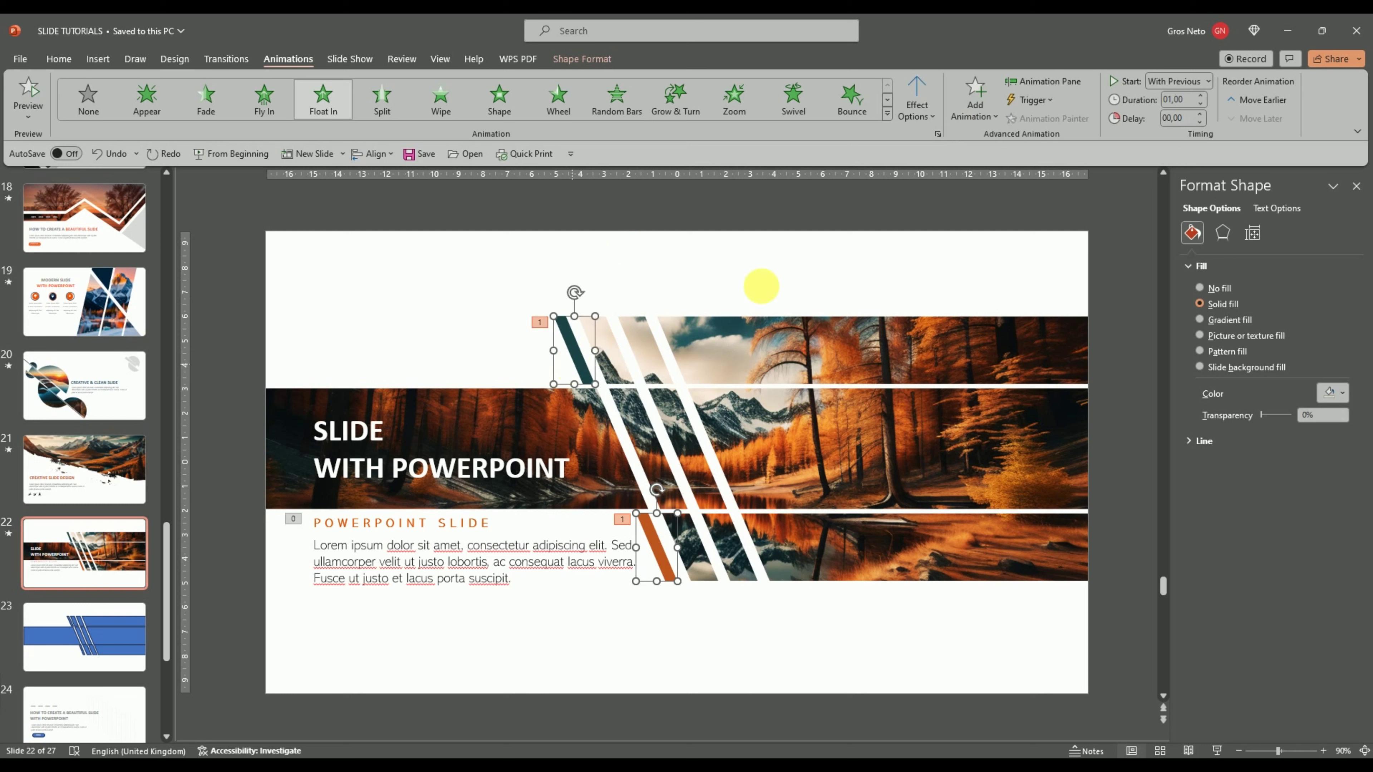
pyautogui.click(1201, 98)
pyautogui.click(1201, 97)
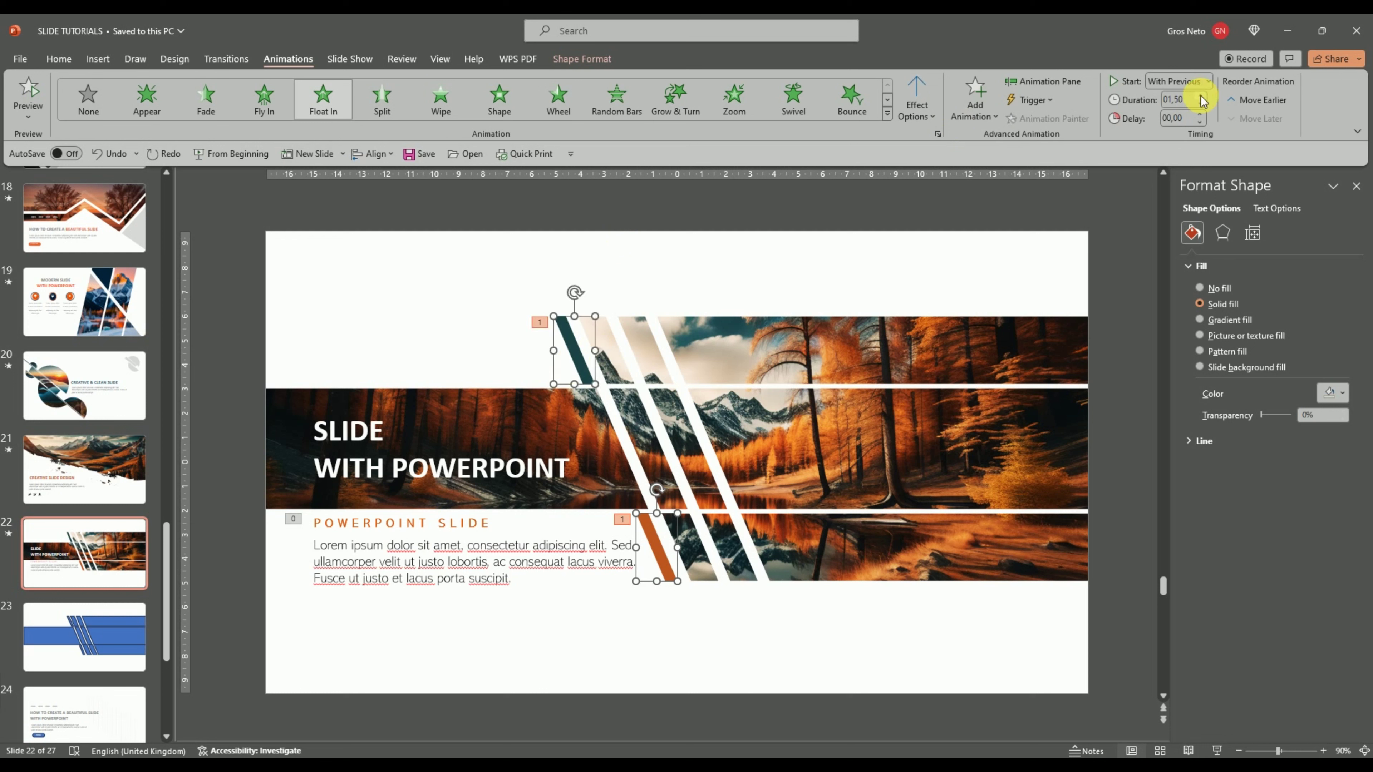
pyautogui.click(604, 287)
pyautogui.click(565, 330)
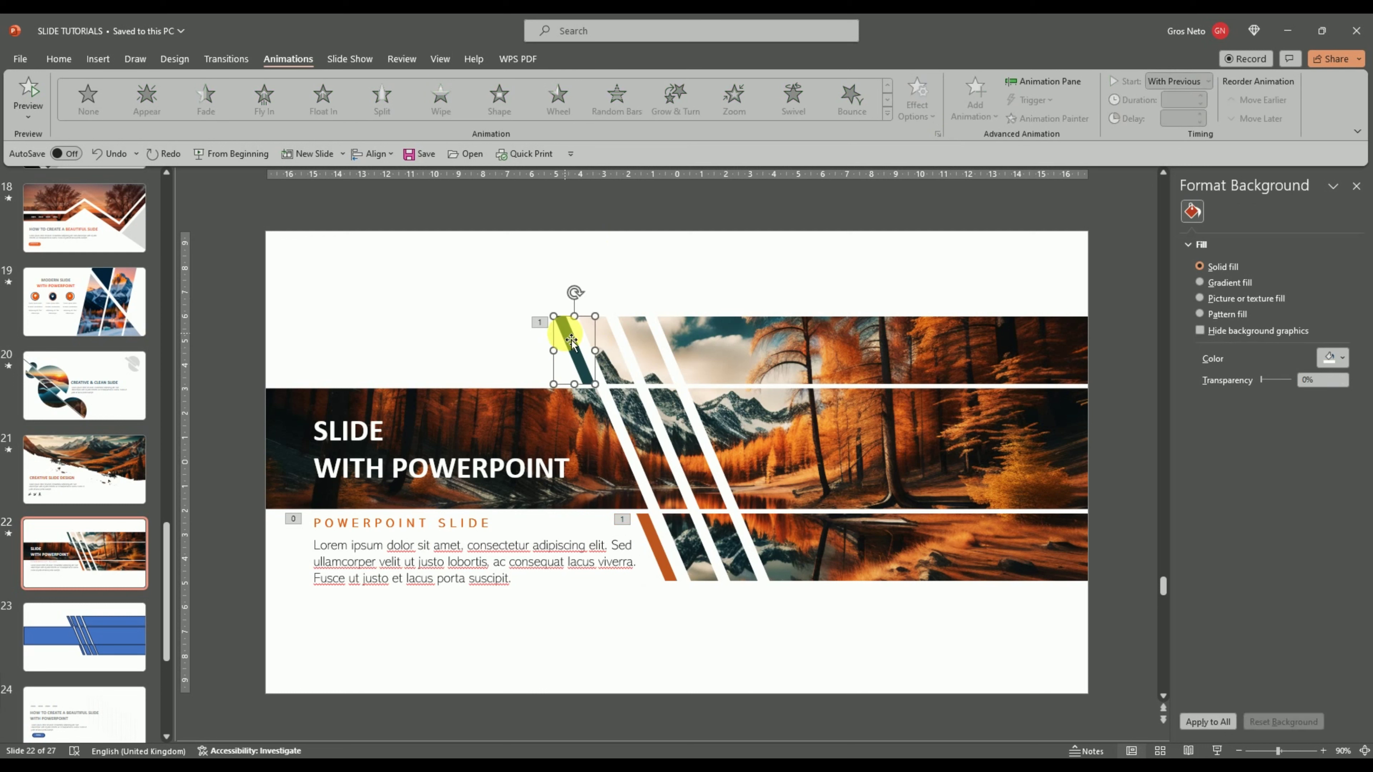
pyautogui.click(1208, 81)
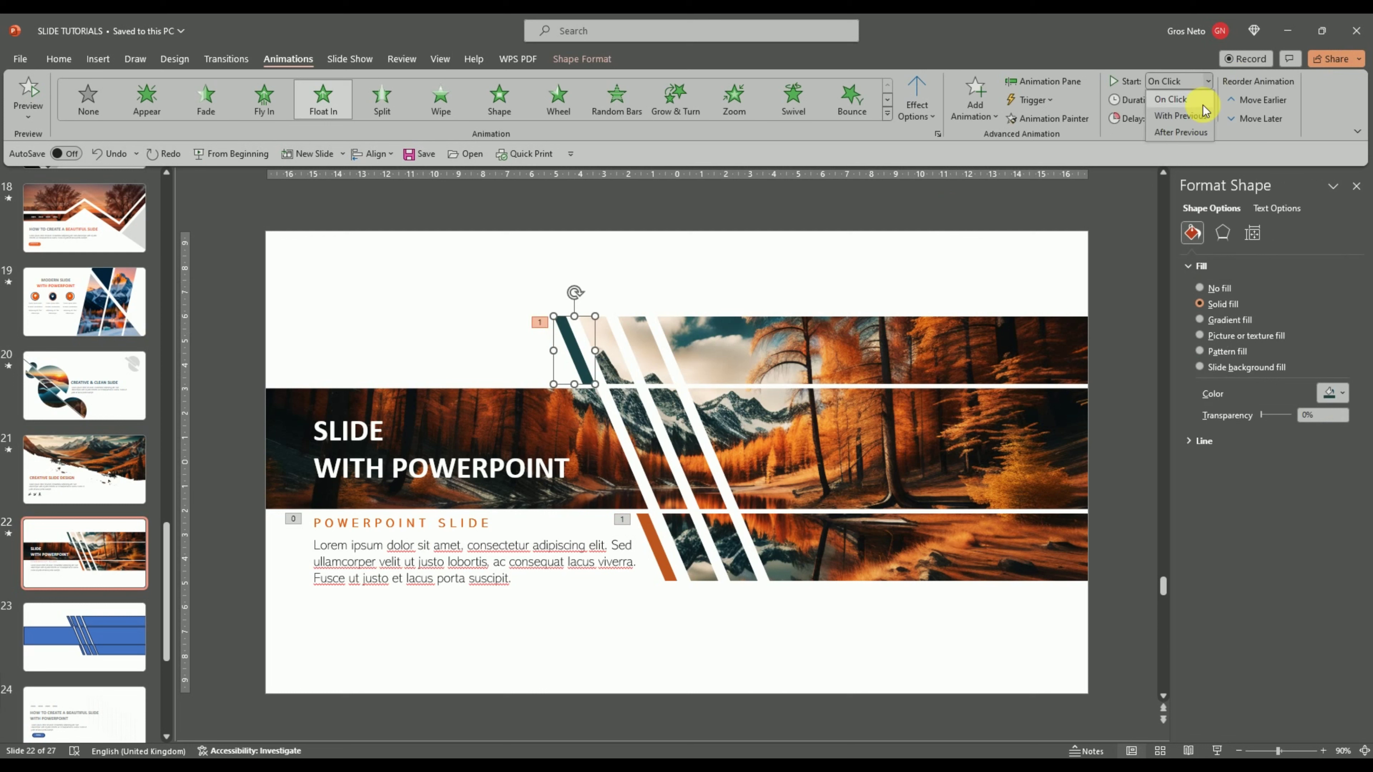
pyautogui.click(1178, 129)
pyautogui.click(667, 276)
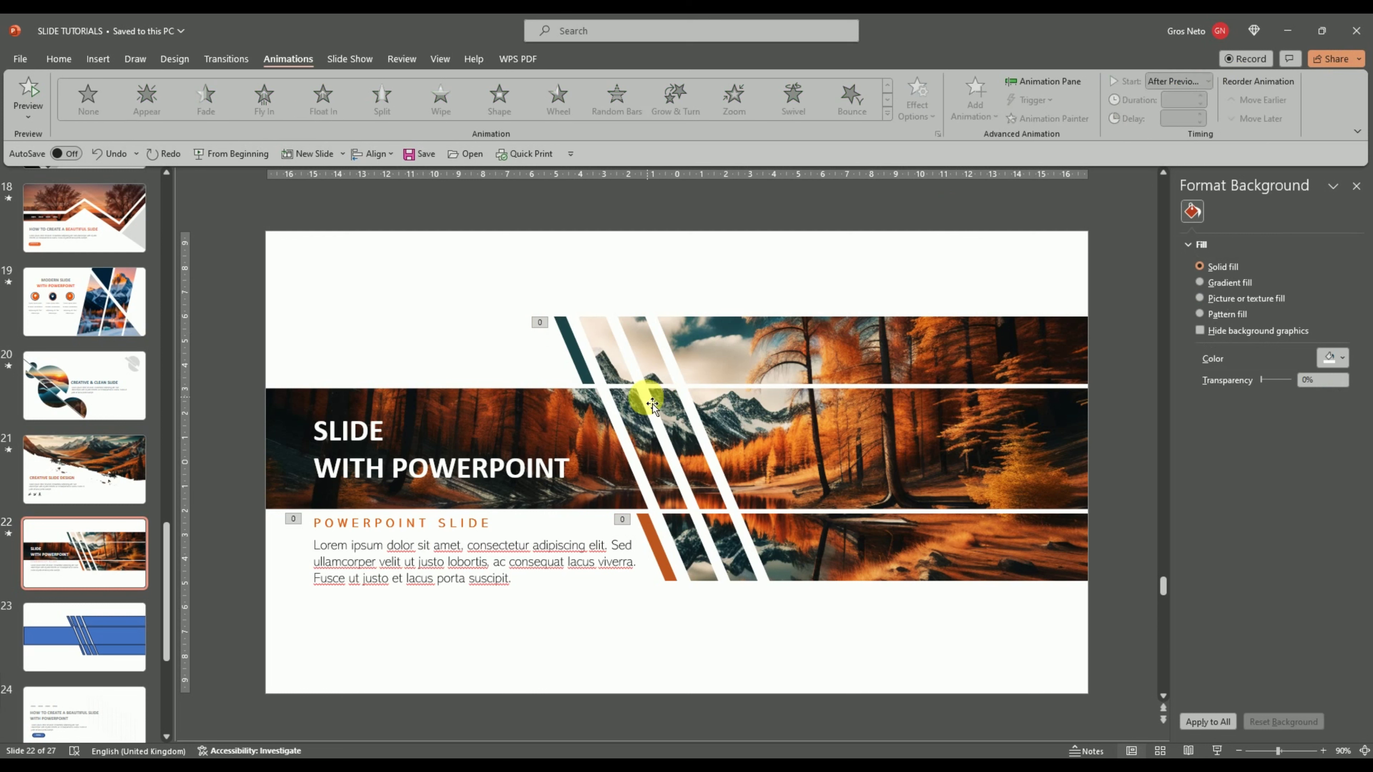
pyautogui.click(653, 438)
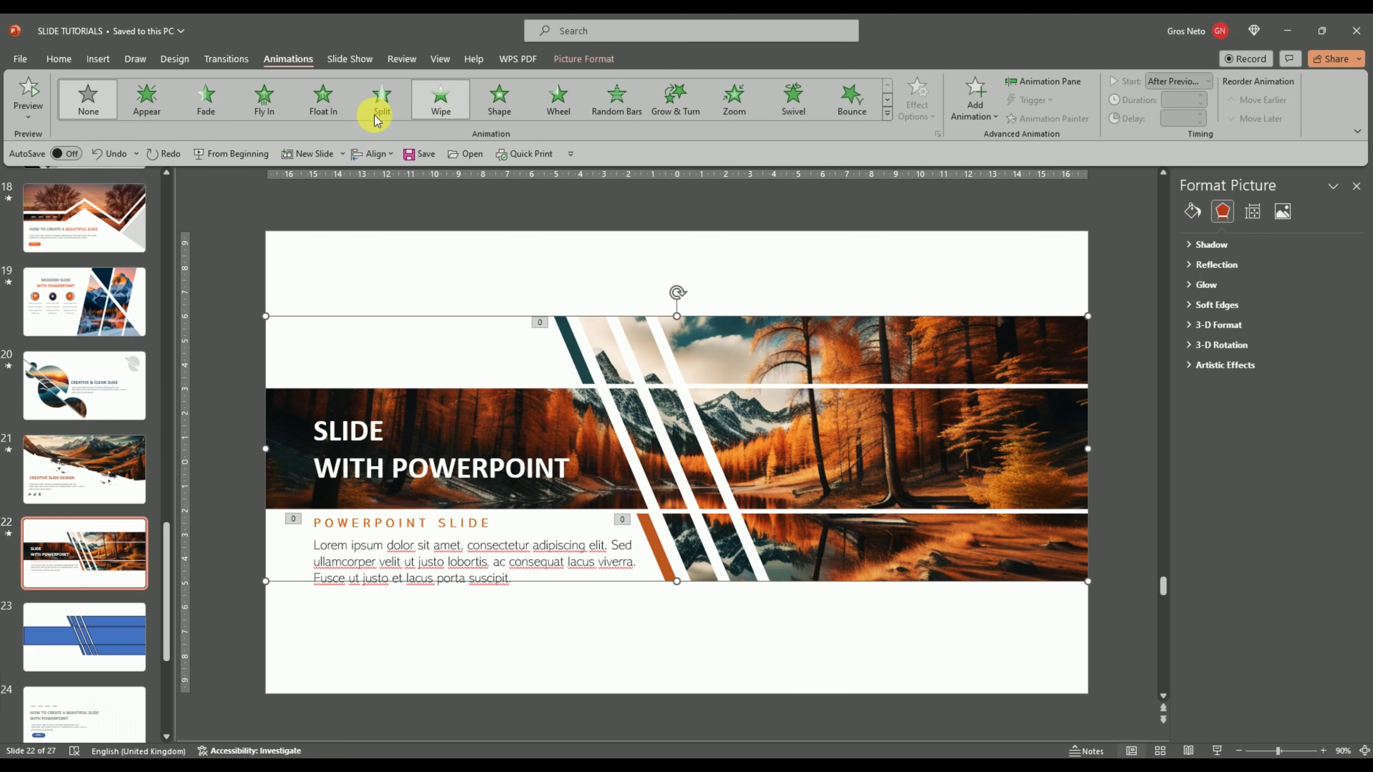
# Give the photo a Split entrance with Horizontal In direction, 01,50 duration and After Previous start
pyautogui.click(381, 99)
pyautogui.click(925, 101)
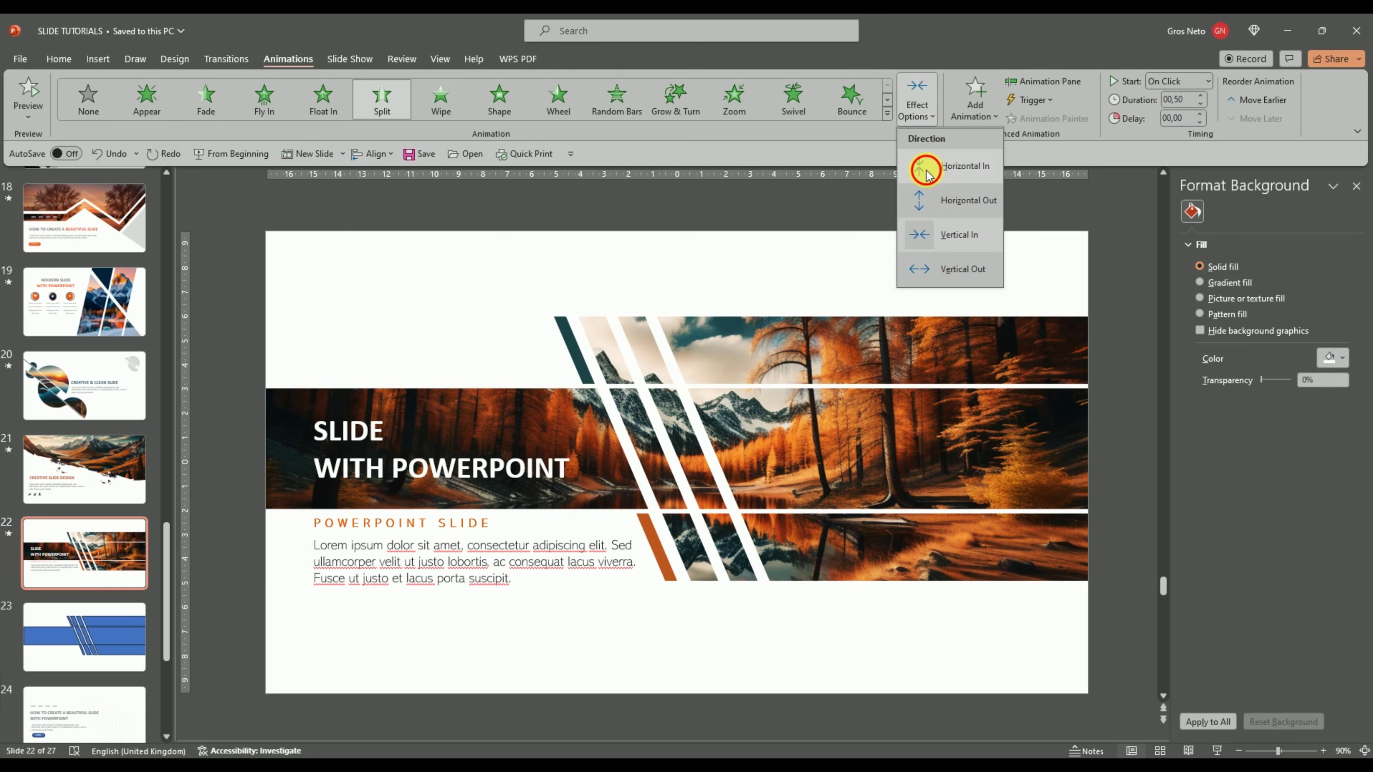
pyautogui.click(927, 171)
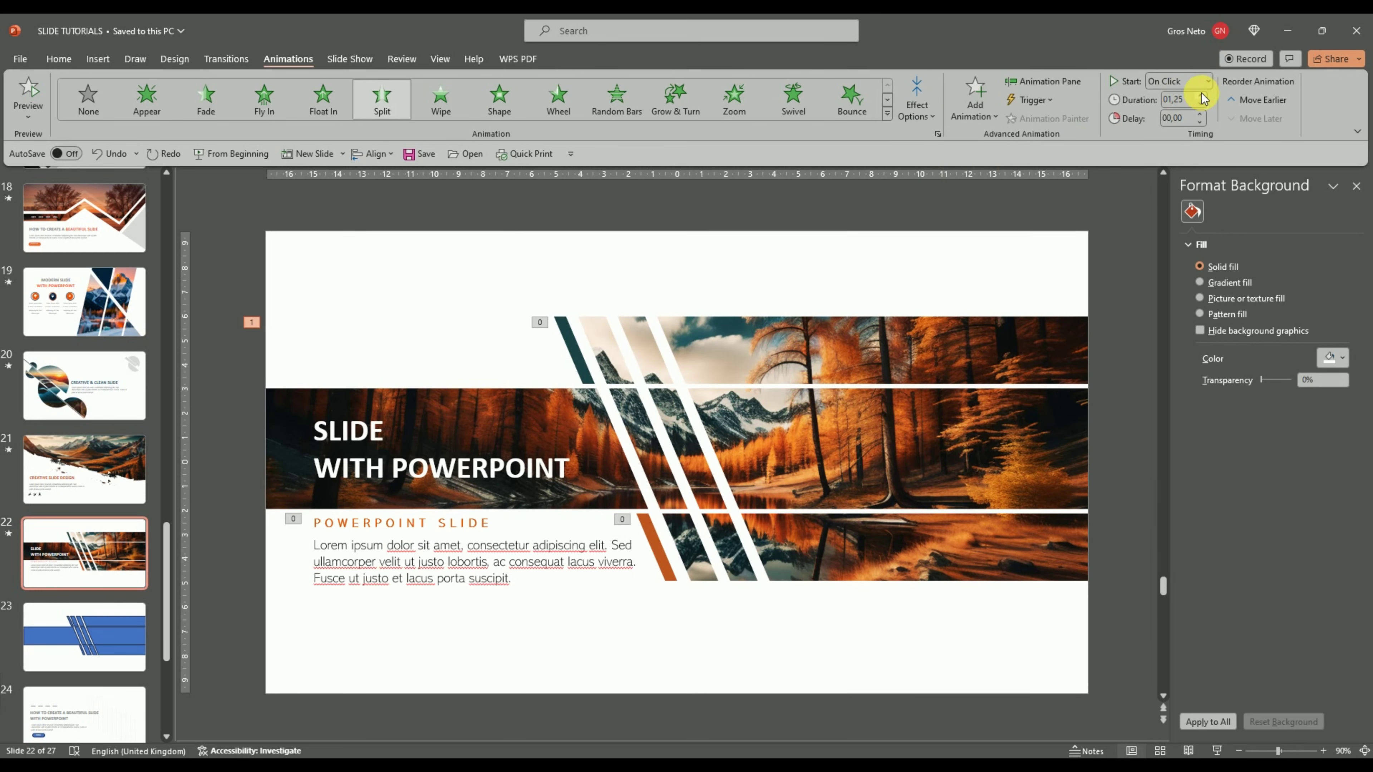
pyautogui.click(1206, 81)
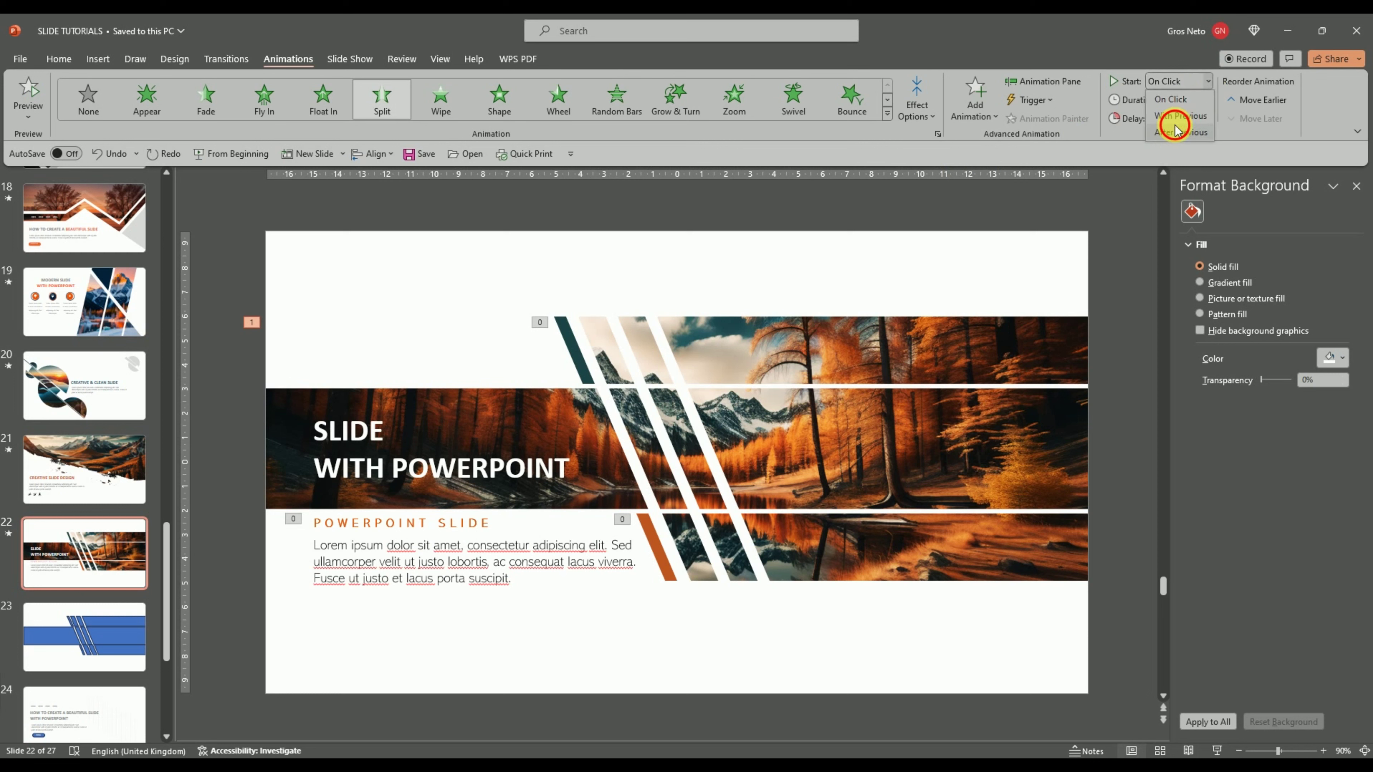
pyautogui.click(319, 459)
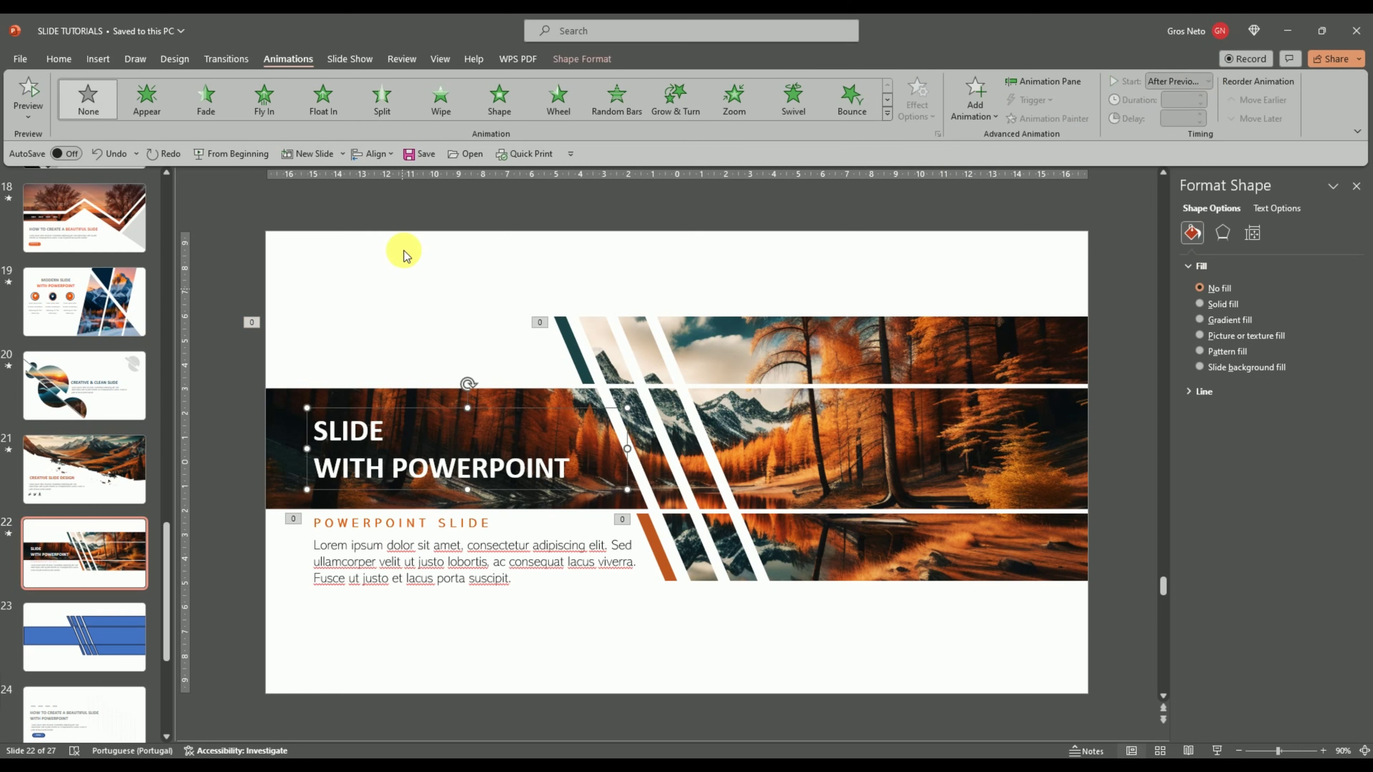
# Give the title a Float In entrance starting After Previous
pyautogui.click(328, 114)
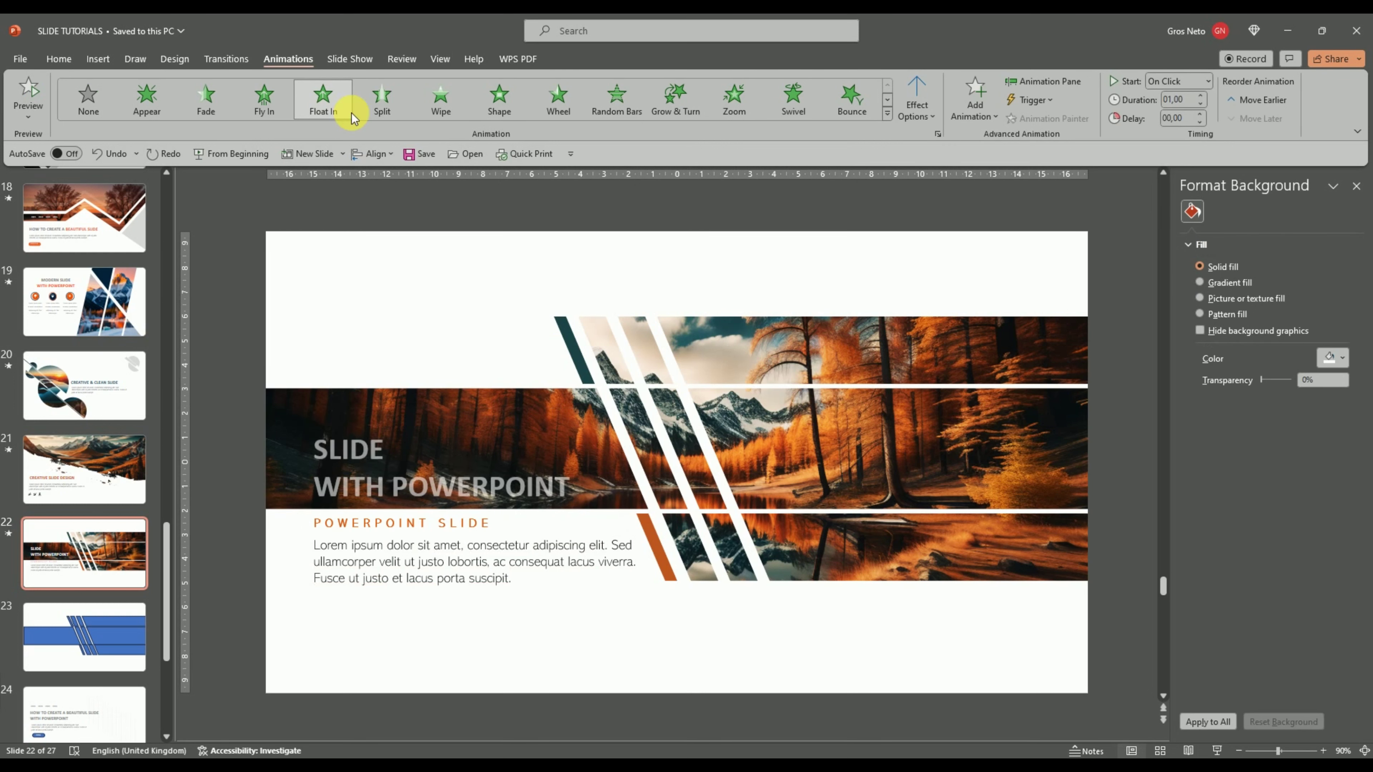
pyautogui.click(1207, 82)
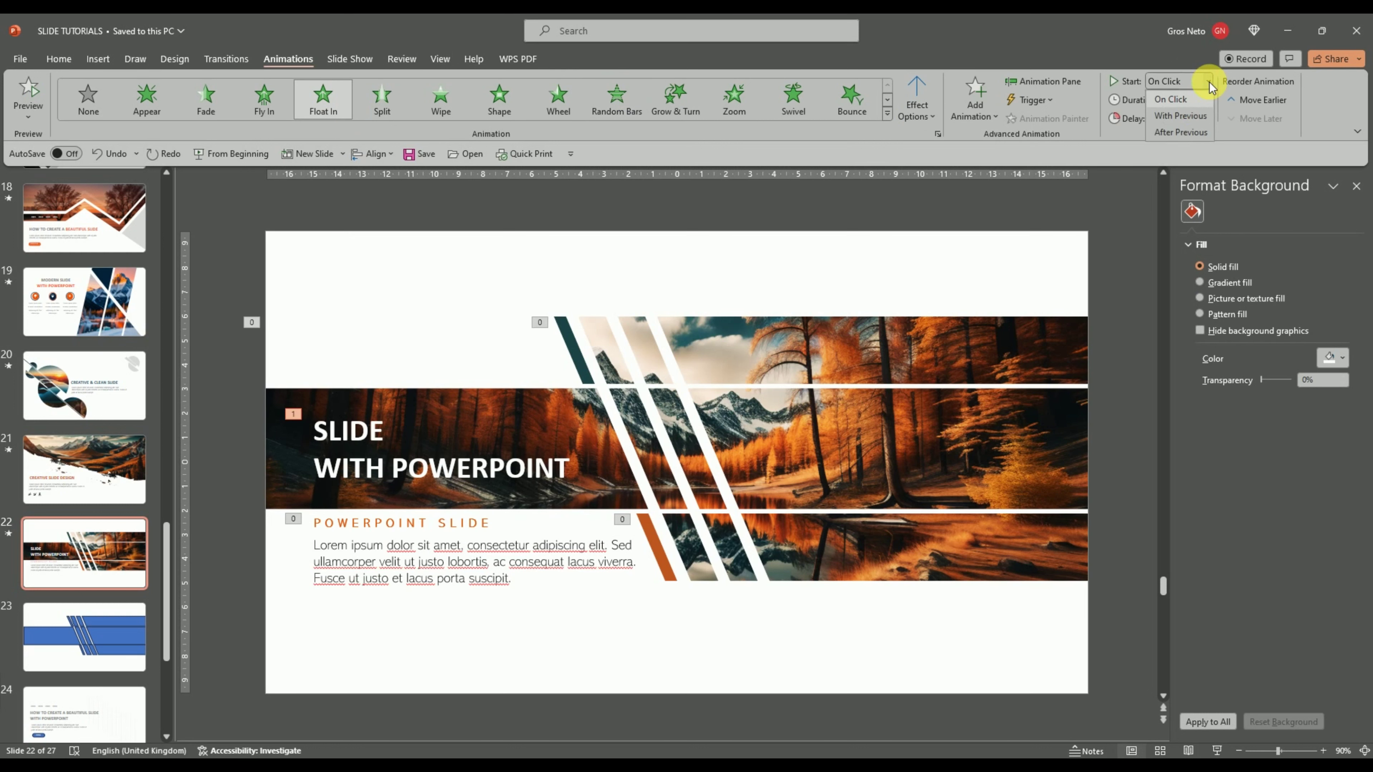
pyautogui.click(1180, 132)
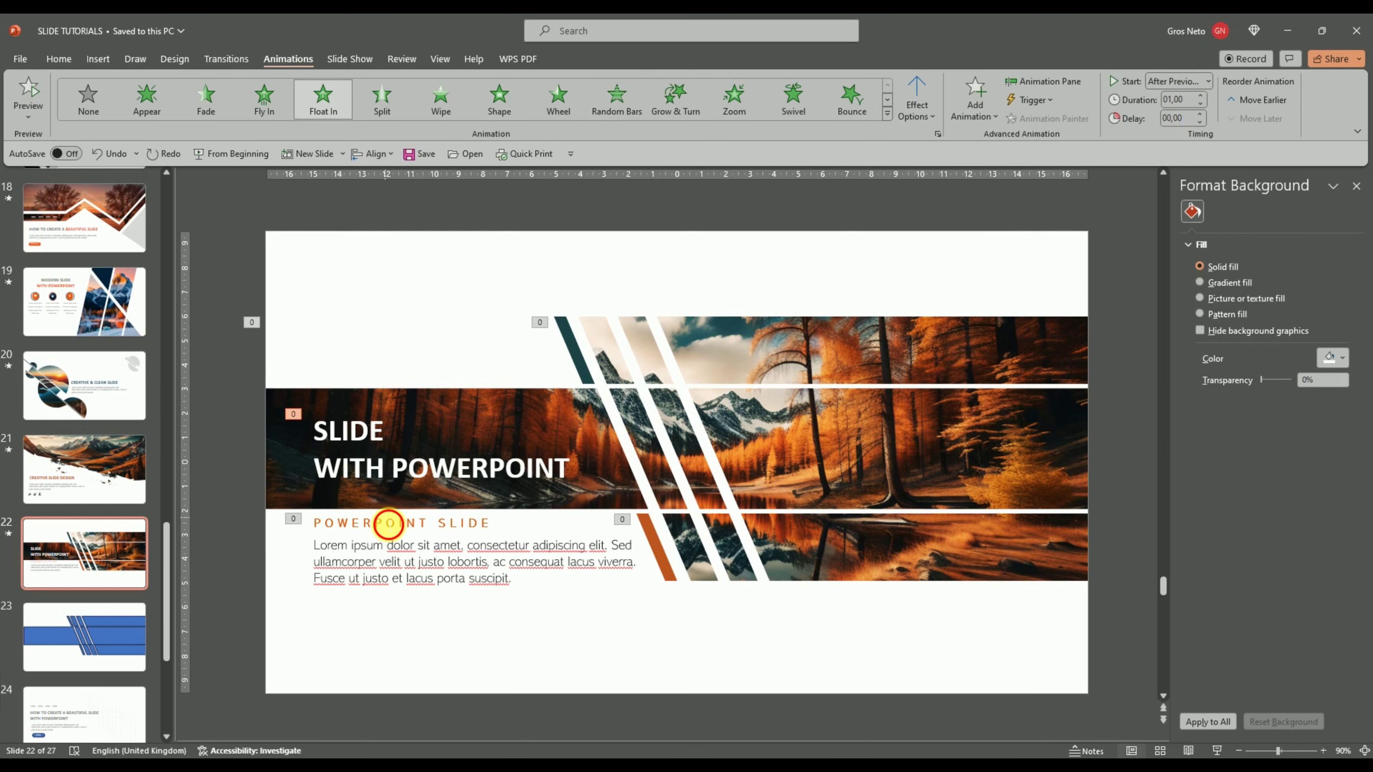
# Replace the POWERPOINT SLIDE subtitle's animation with Zoom, duration 01,00, starting After Previous
pyautogui.click(388, 523)
pyautogui.click(357, 512)
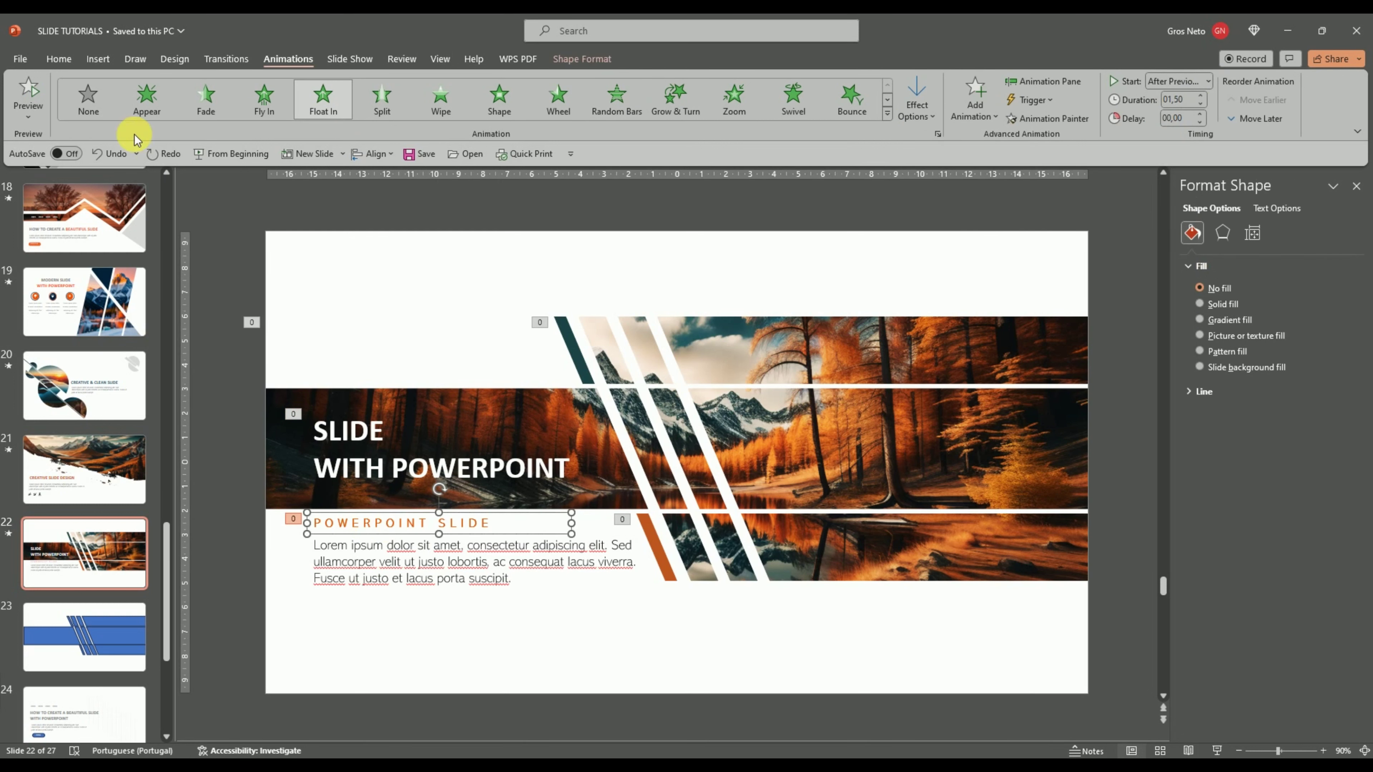
pyautogui.click(89, 96)
pyautogui.click(729, 101)
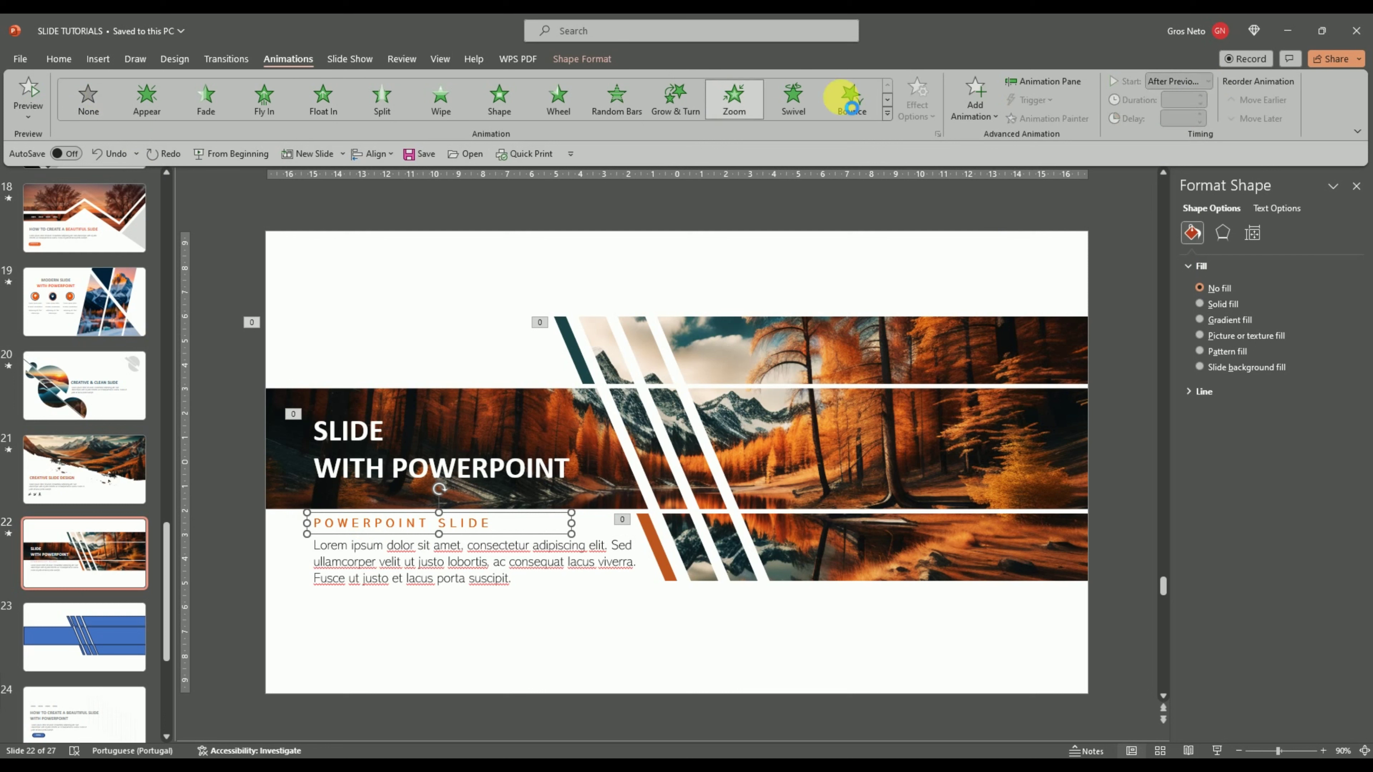
pyautogui.click(1199, 96)
pyautogui.click(1200, 96)
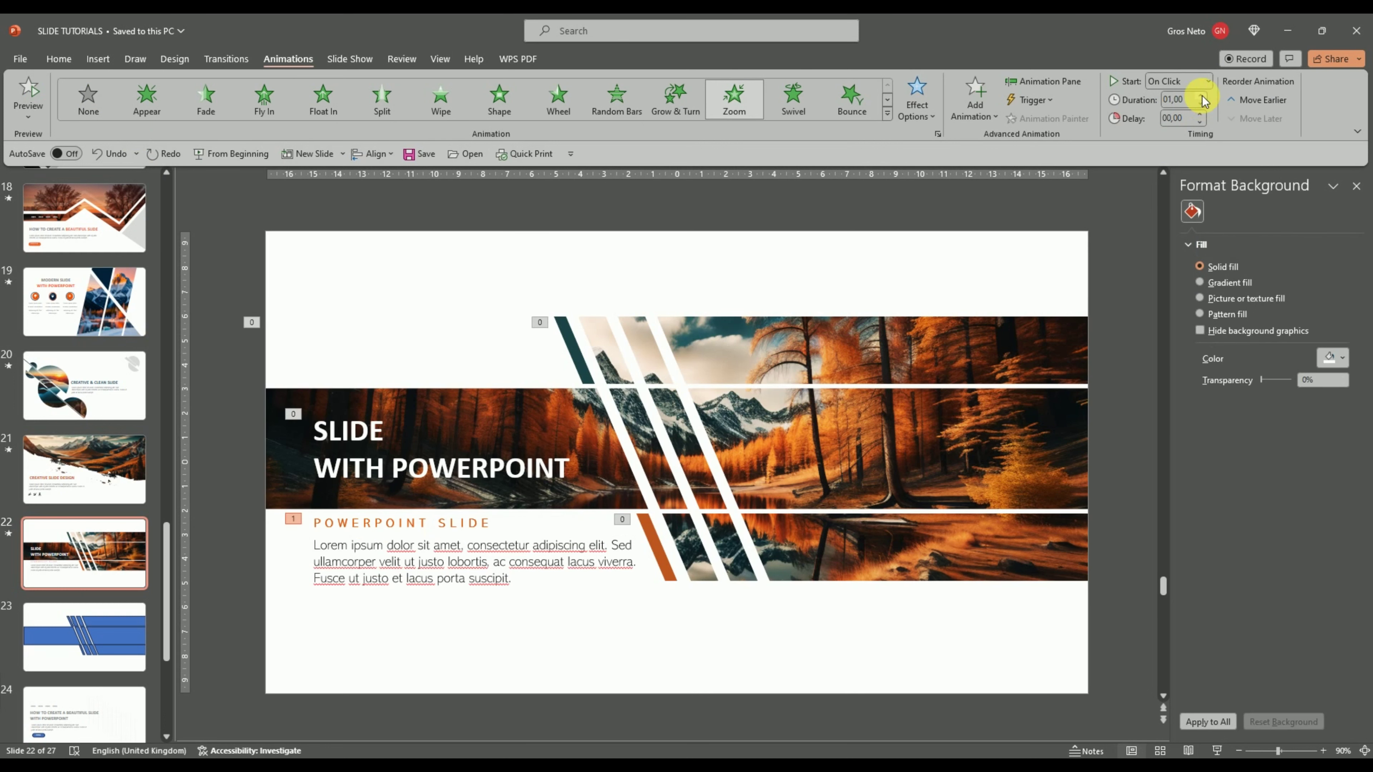
pyautogui.click(1208, 80)
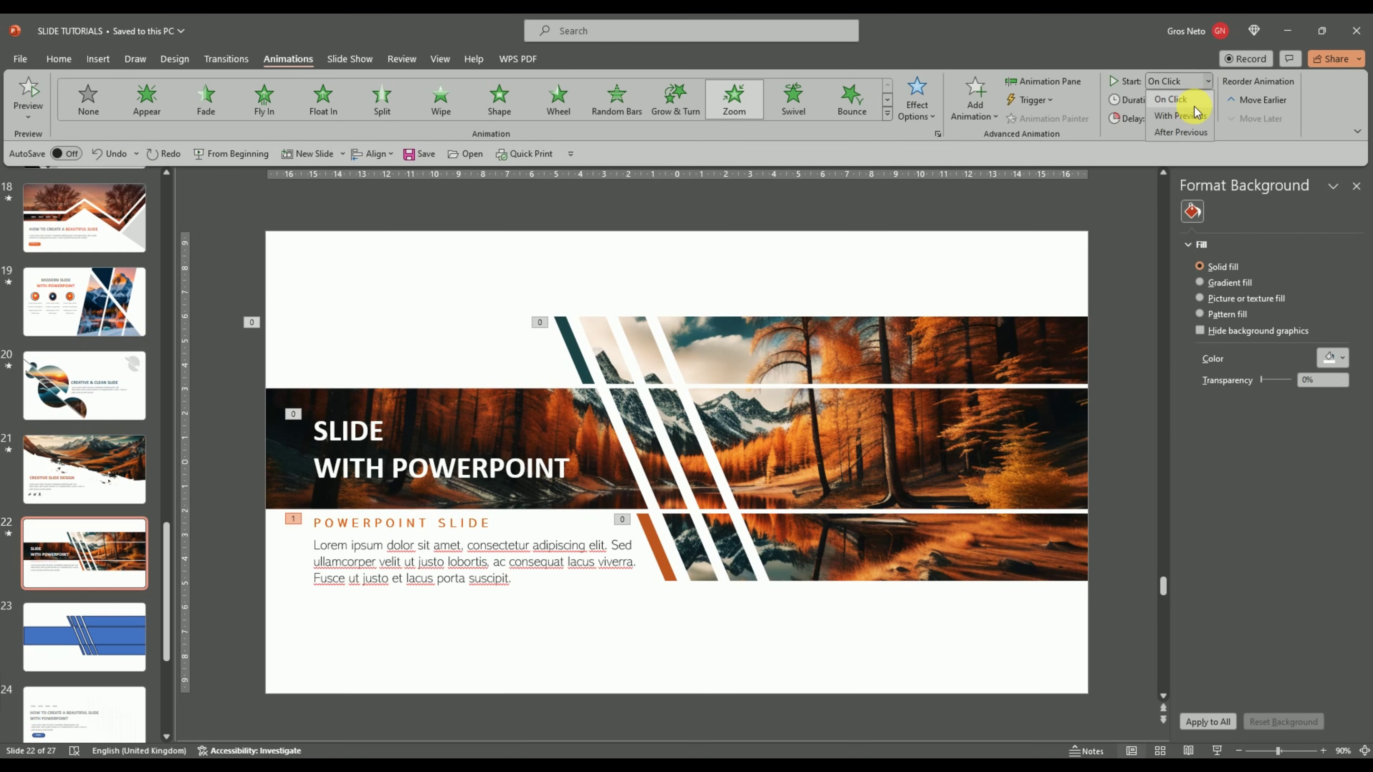
pyautogui.click(1177, 124)
# Give the Lorem ipsum body text a Wipe From Left, duration 01,50, starting After Previous
pyautogui.click(324, 557)
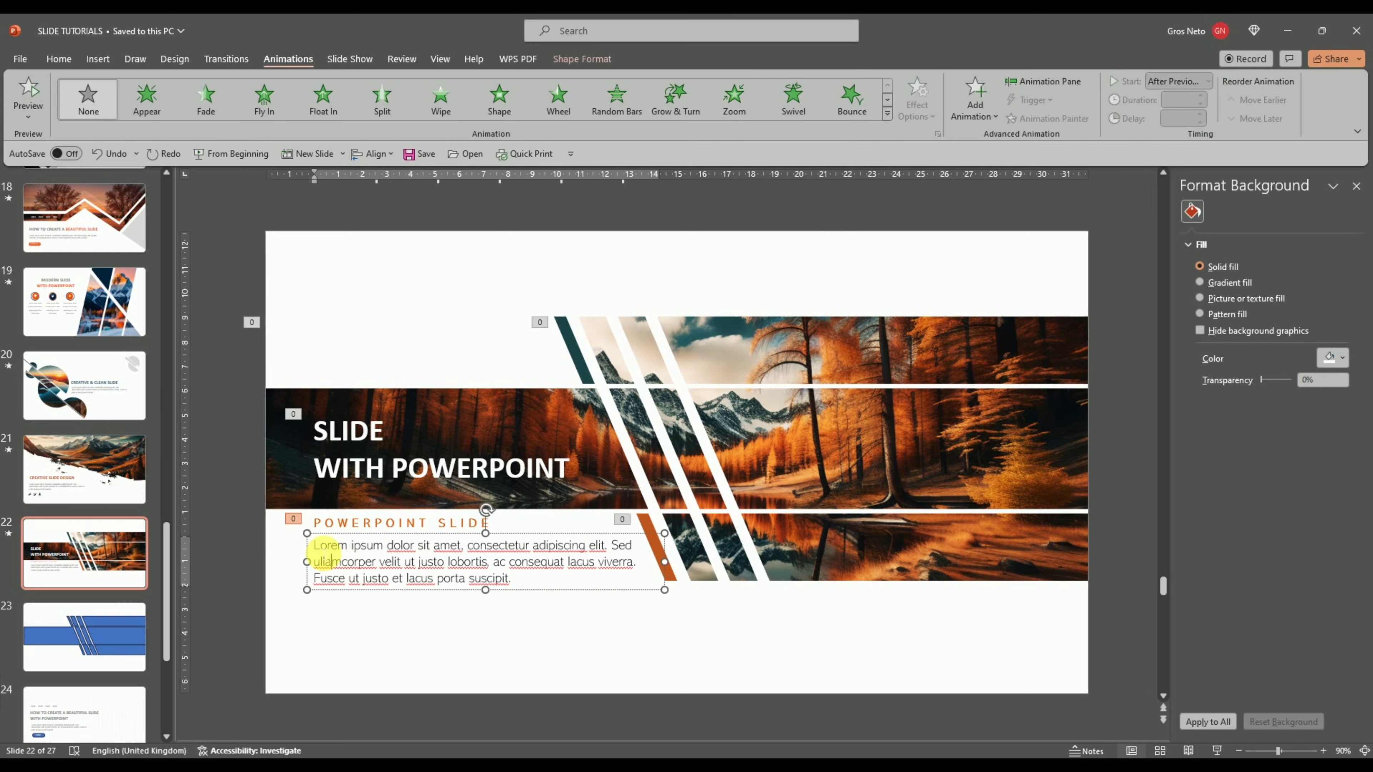
pyautogui.click(322, 534)
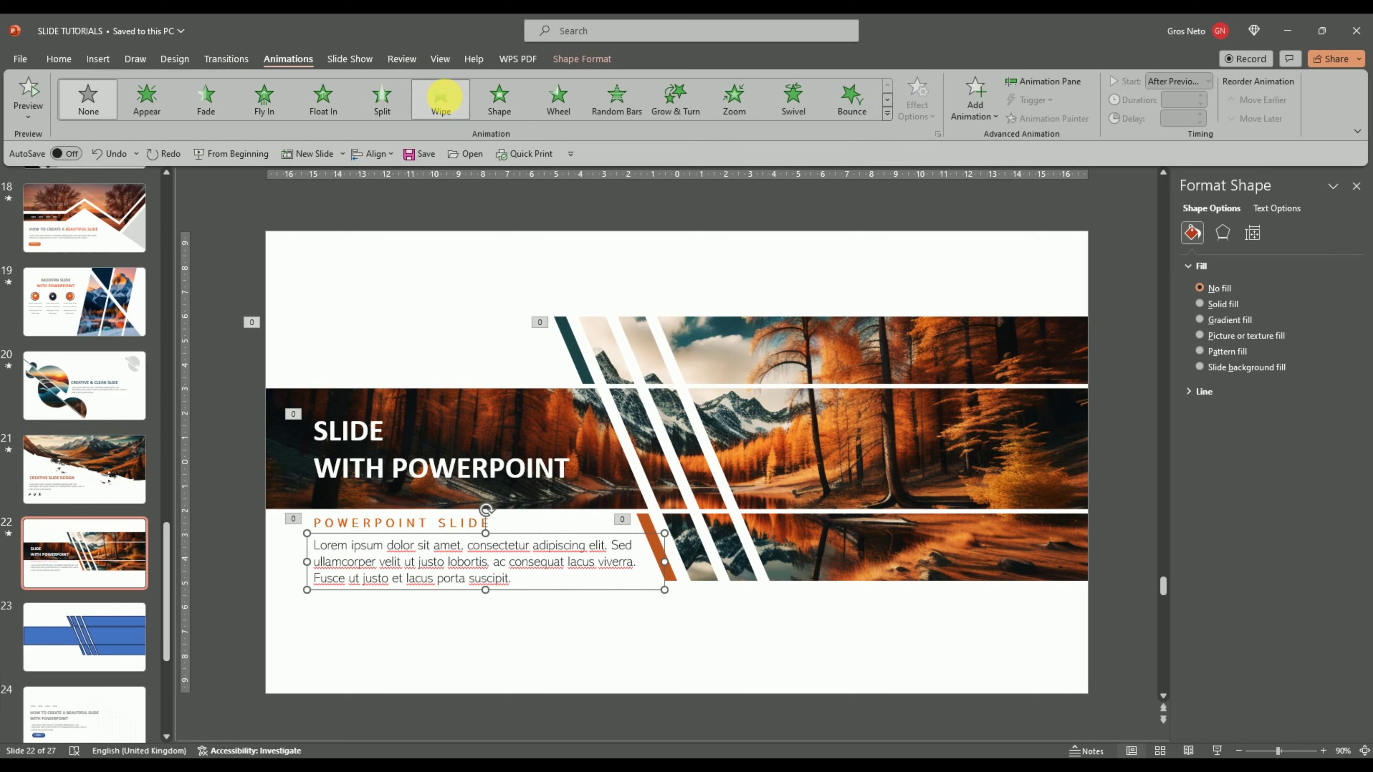
pyautogui.click(441, 97)
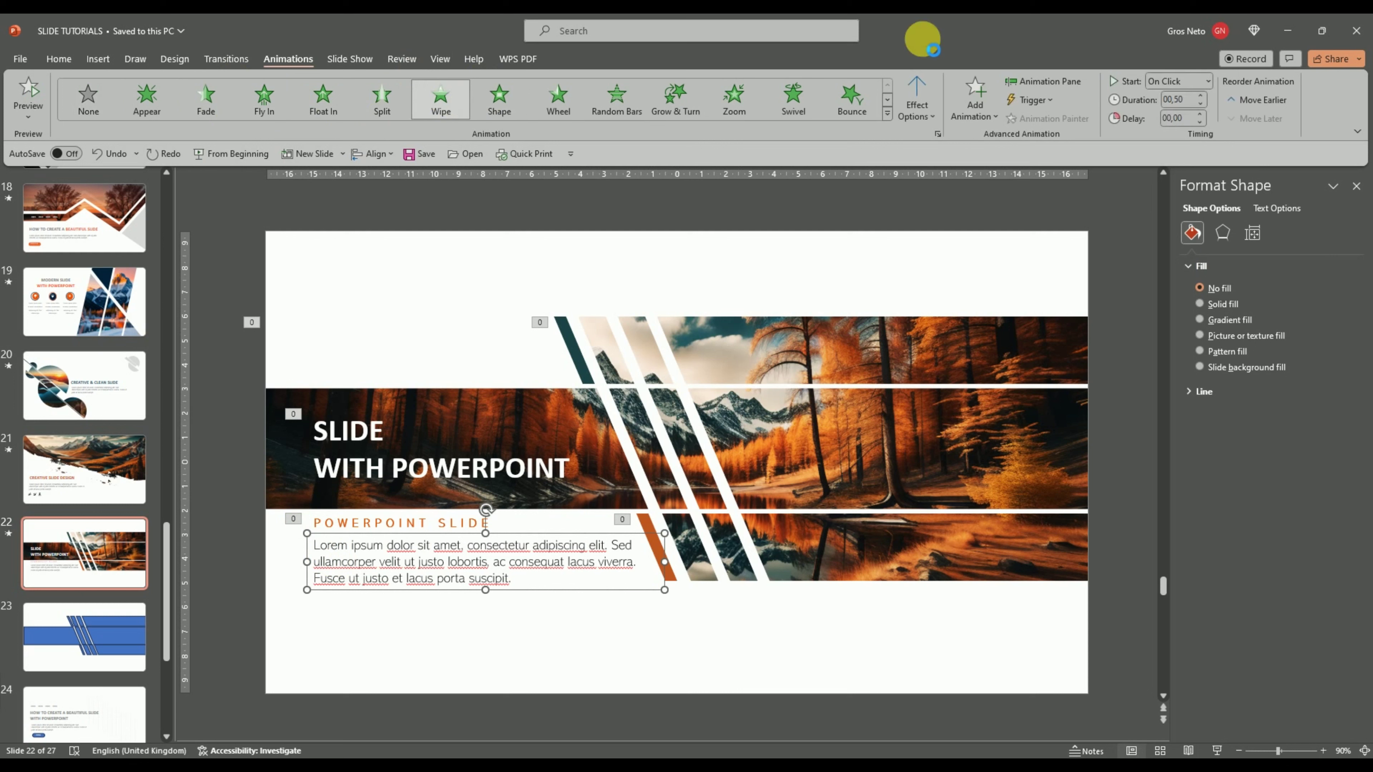
pyautogui.click(916, 103)
pyautogui.click(960, 194)
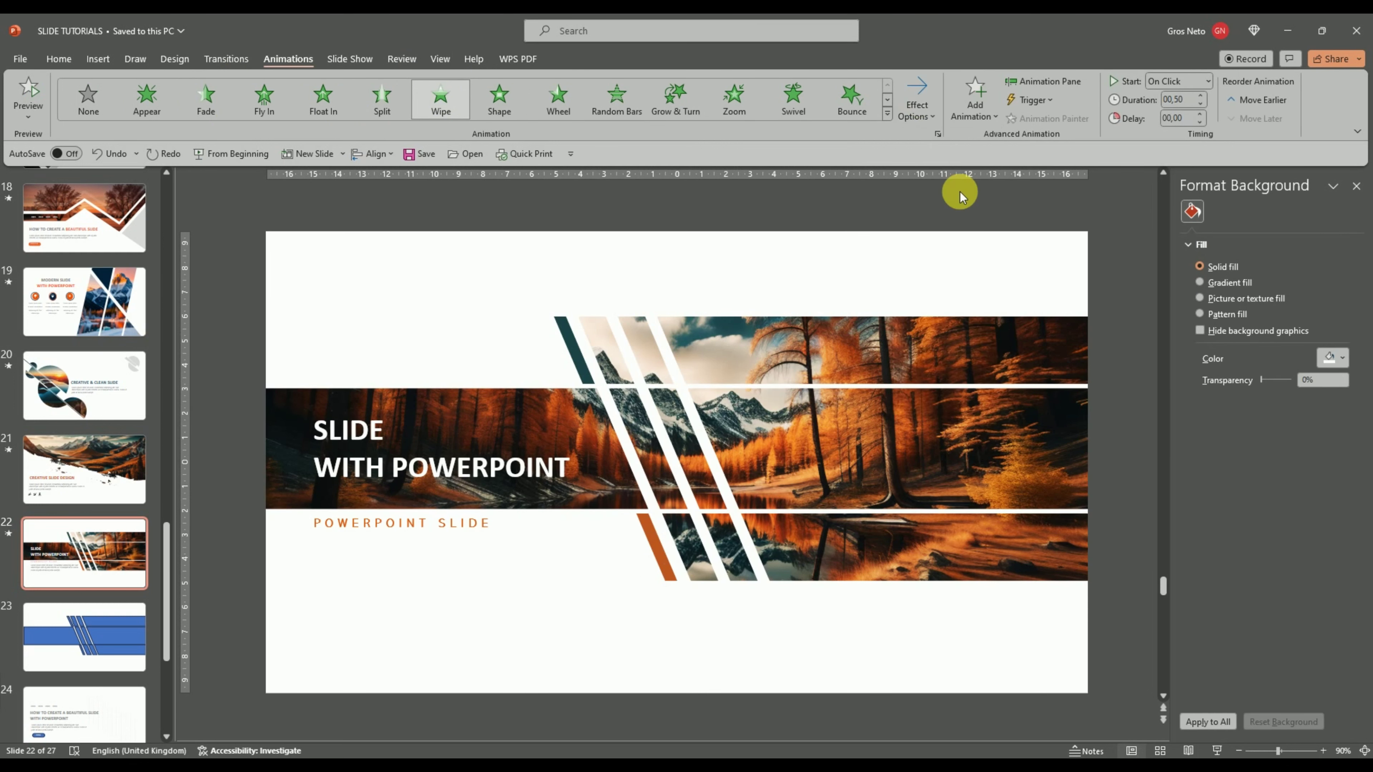
pyautogui.click(1200, 95)
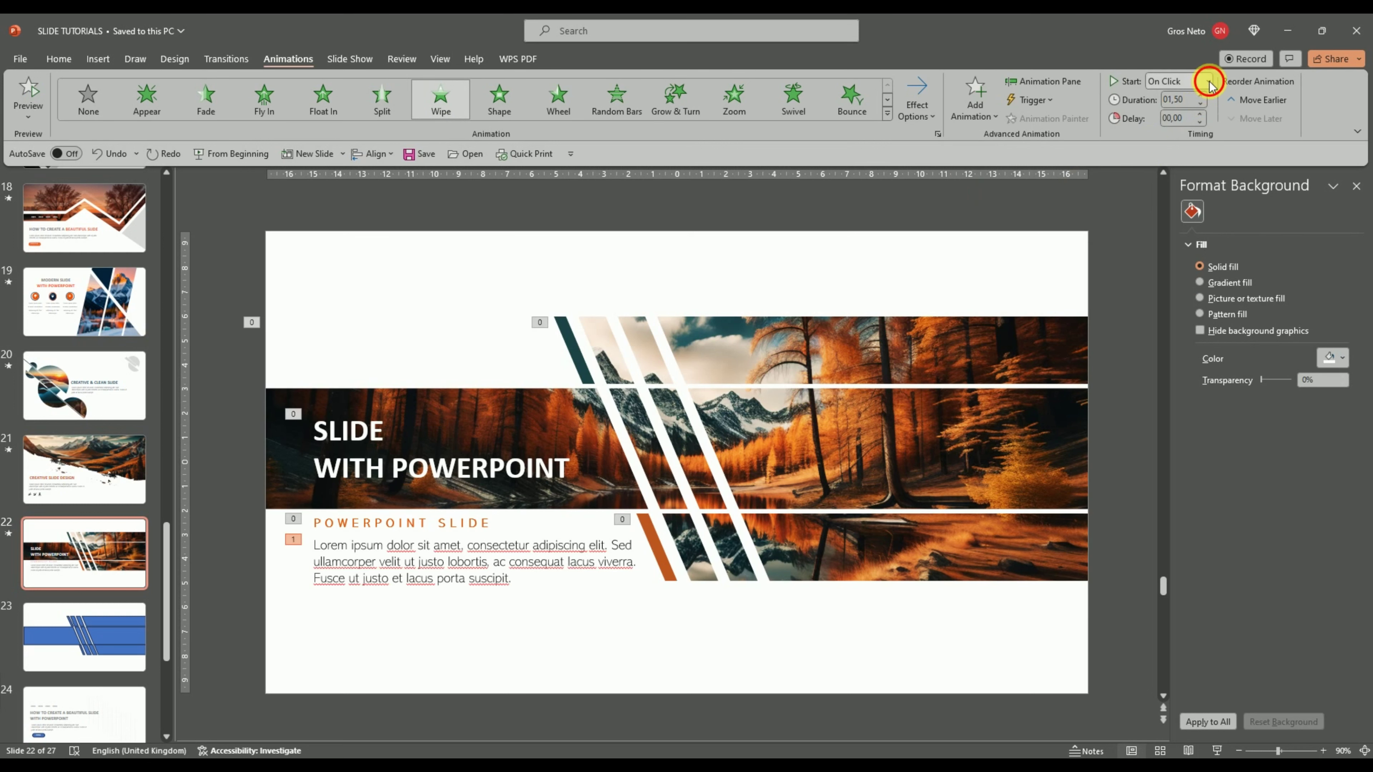
pyautogui.click(1208, 82)
pyautogui.click(1176, 135)
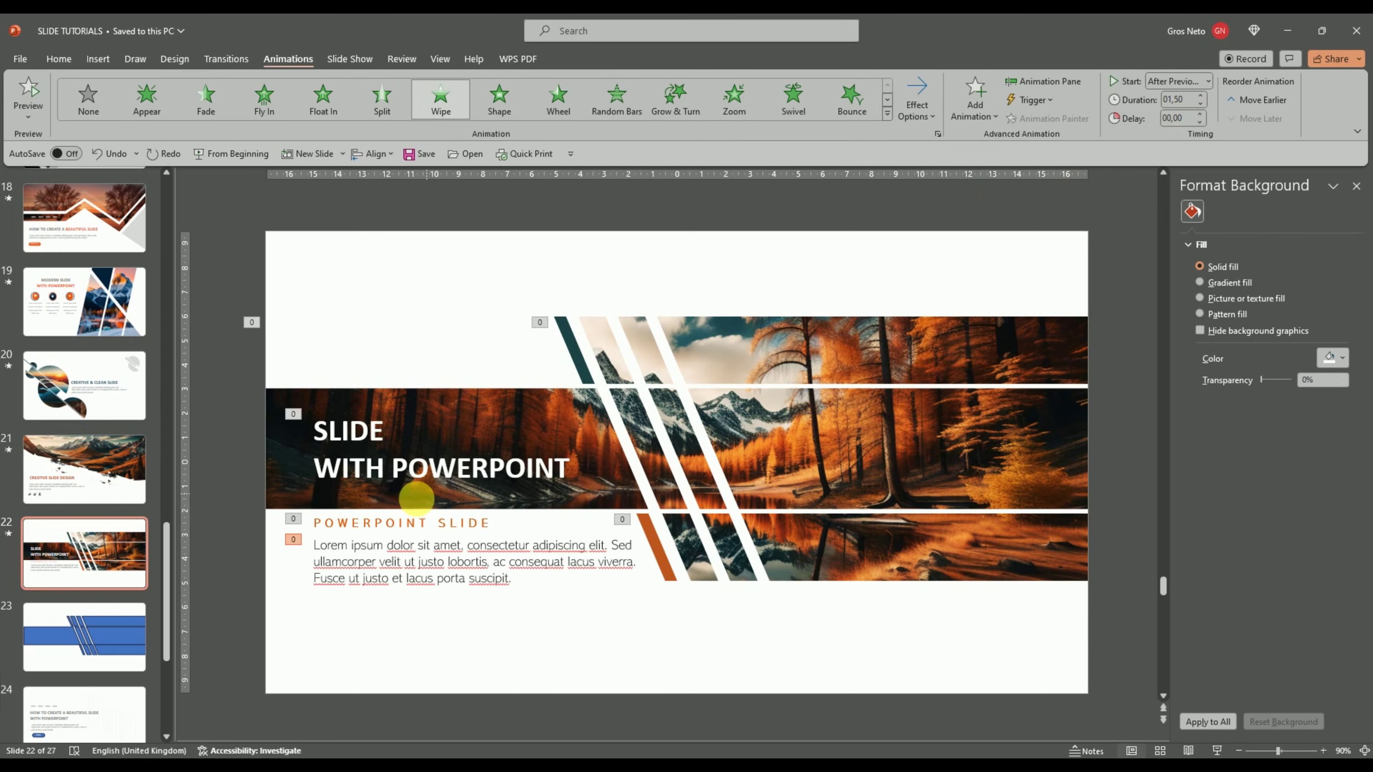
pyautogui.click(378, 548)
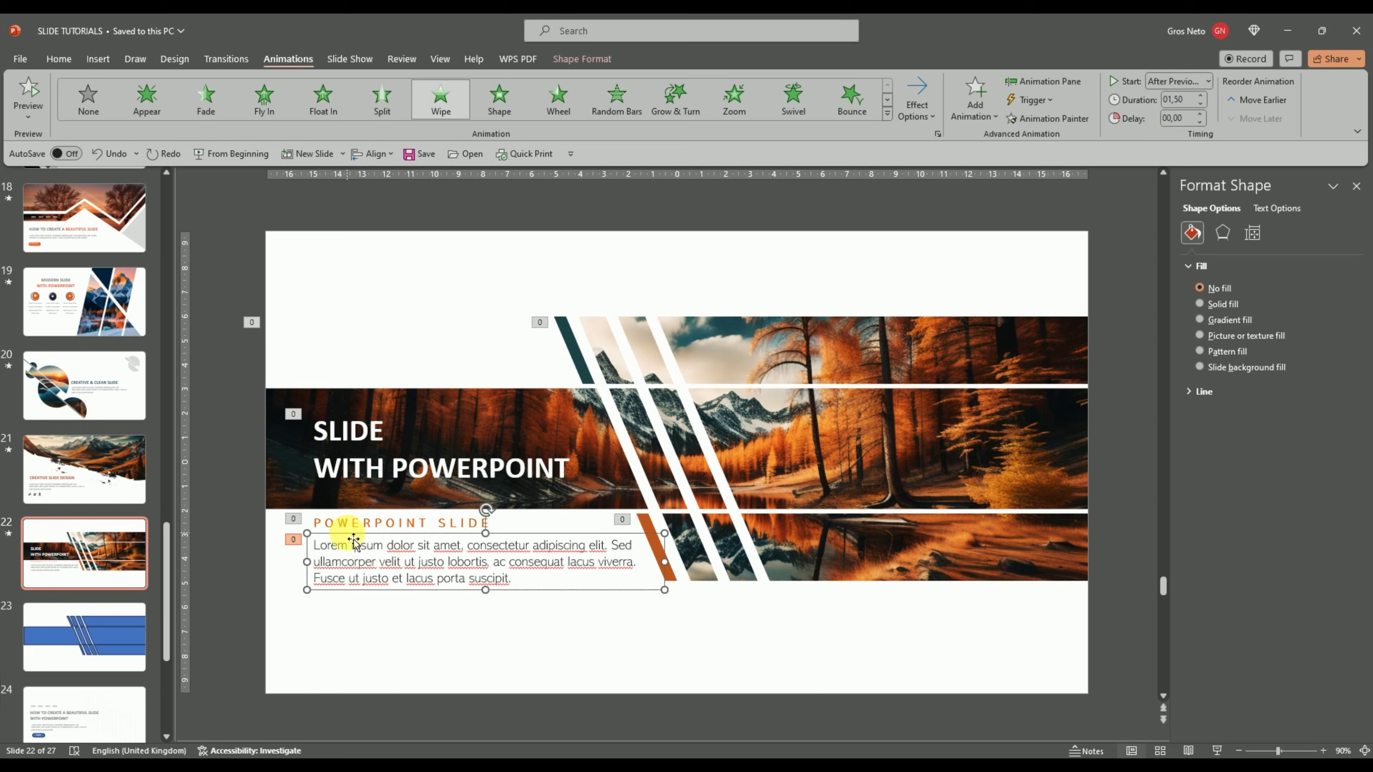
pyautogui.click(403, 327)
pyautogui.click(403, 327)
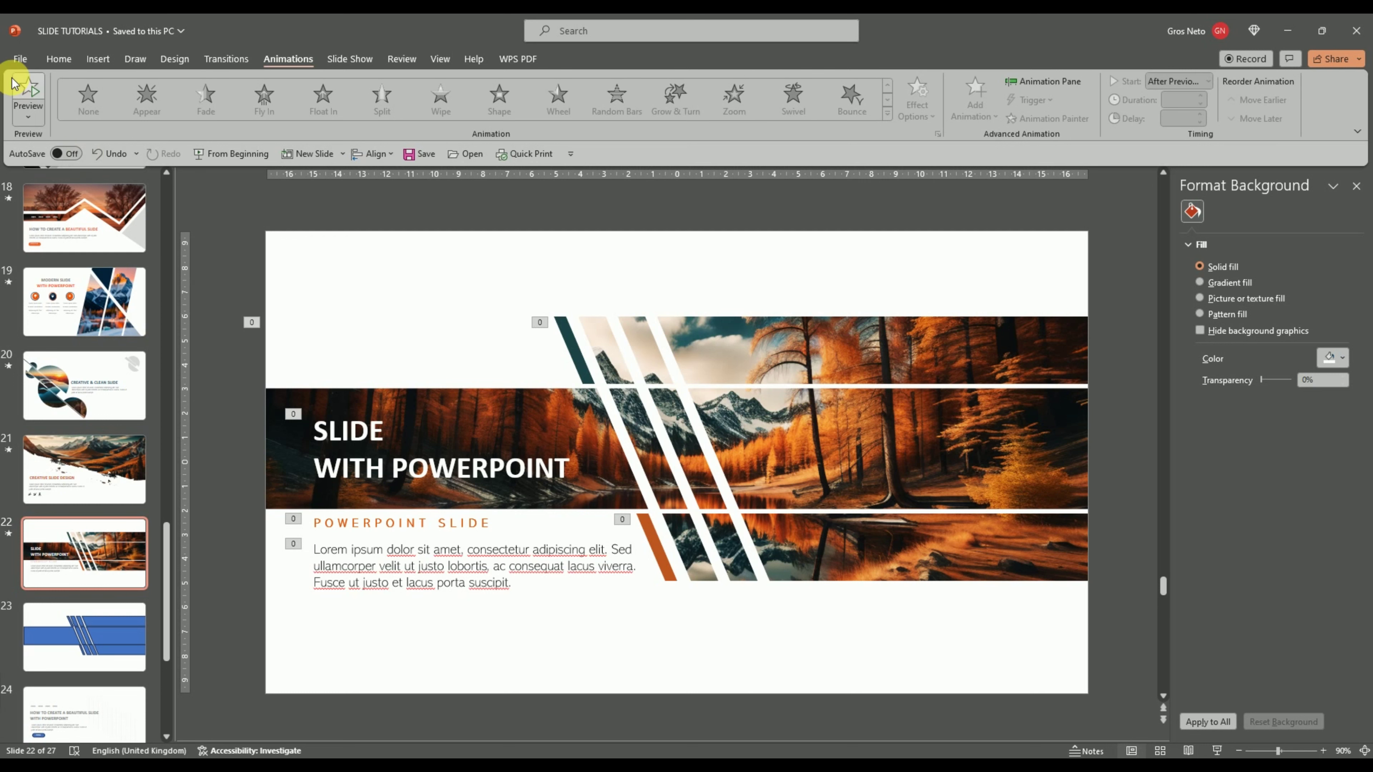
pyautogui.click(21, 93)
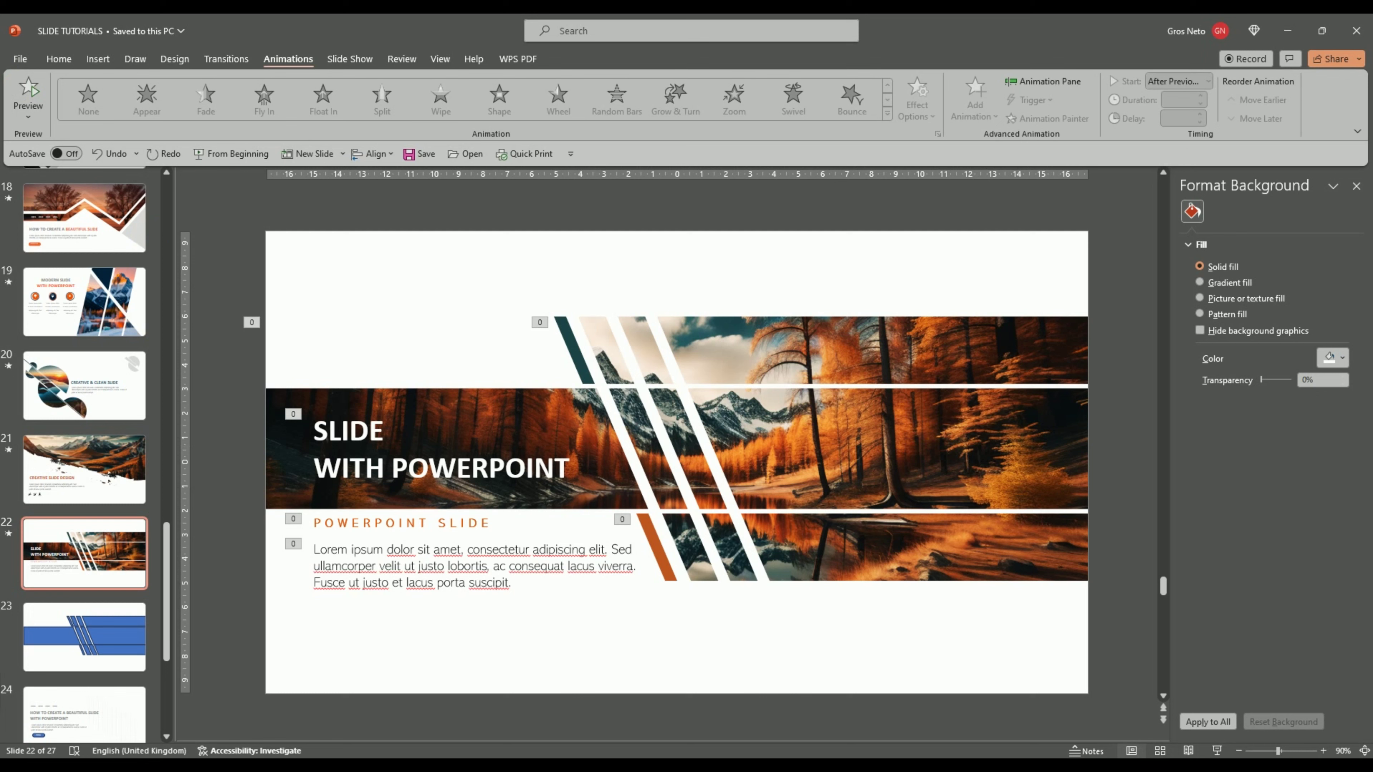
# Start the slideshow from slide 22 with Shift+F5 to watch the animations
pyautogui.hotkey('shift', 'F5')
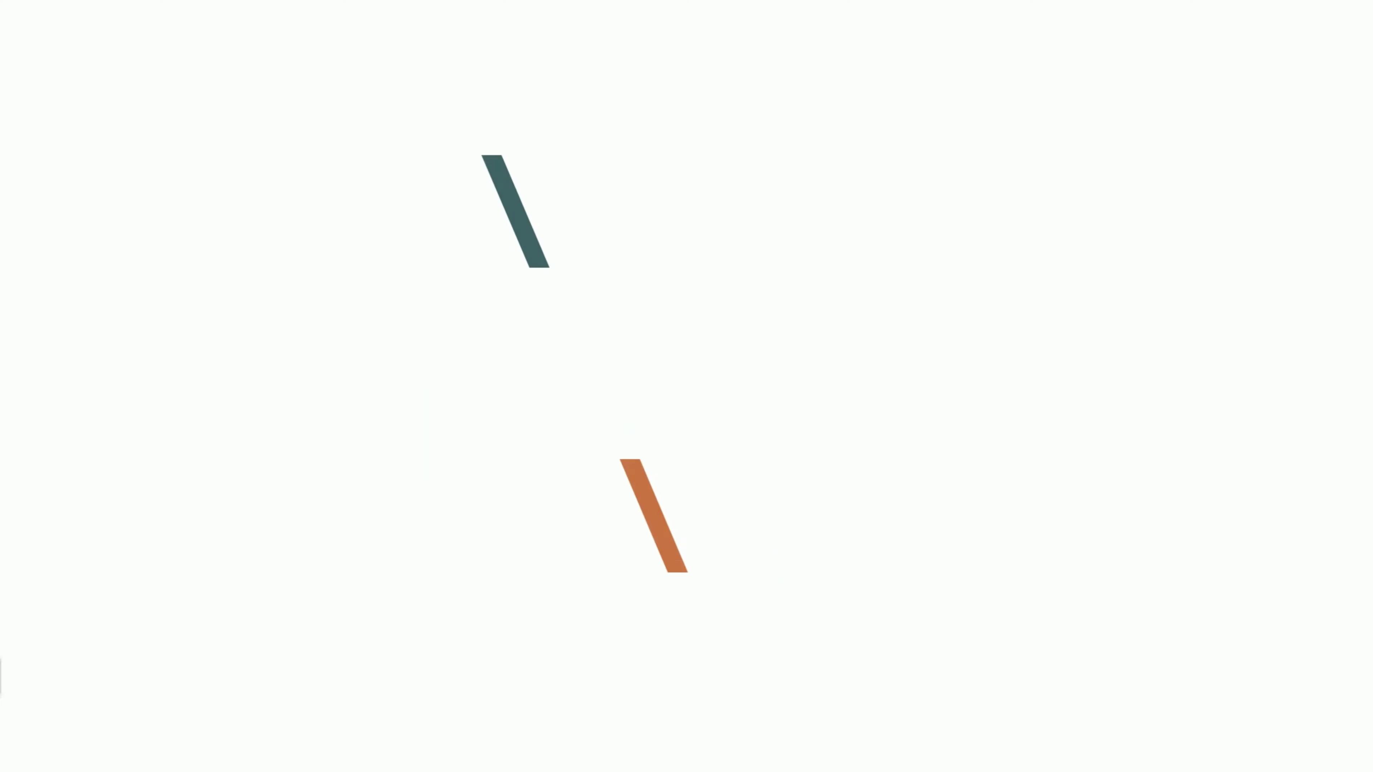